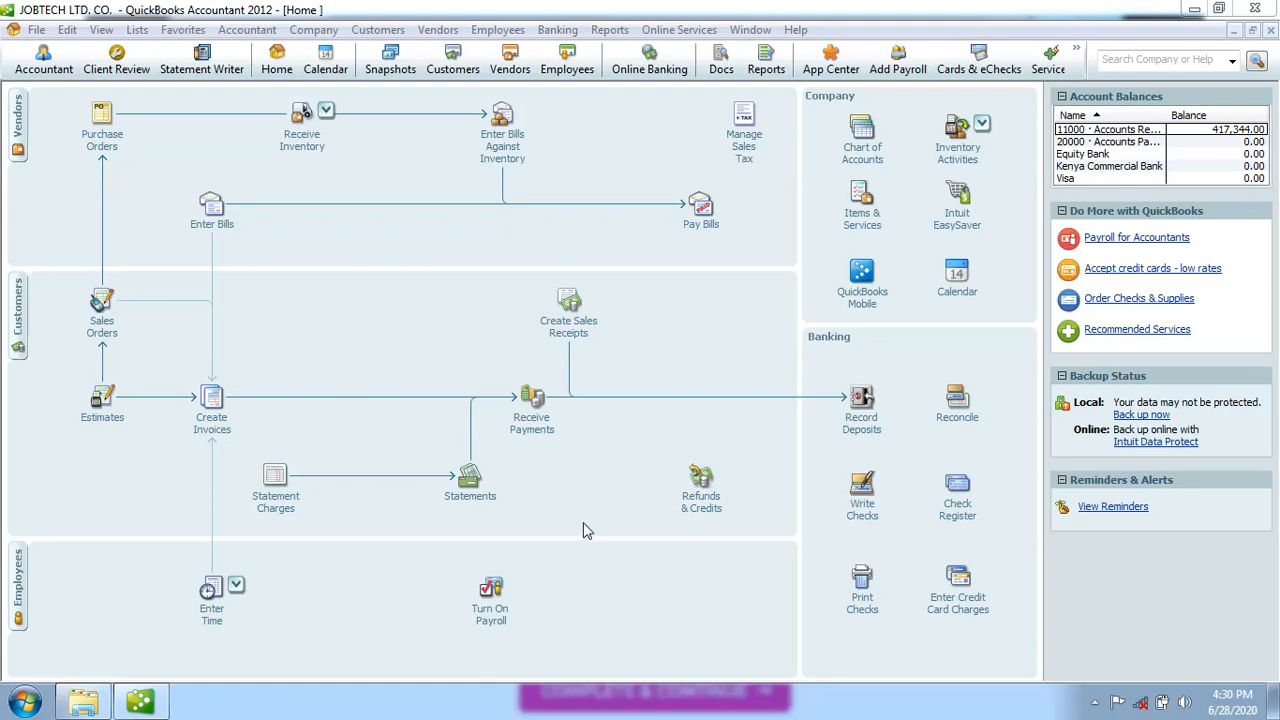
Step: Start a payment for the customer with the kitchen remodelling job, select that job's invoice, and keep automatic payment calculation on
left_click(534, 405)
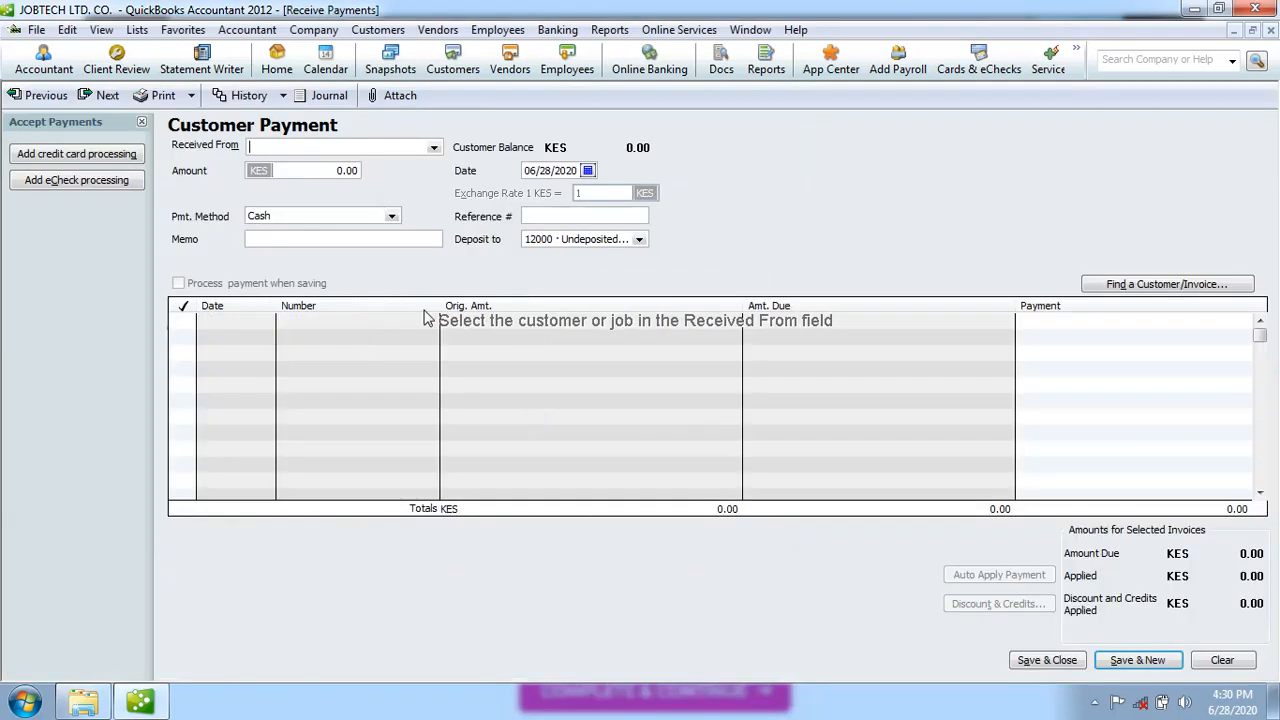
left_click(434, 148)
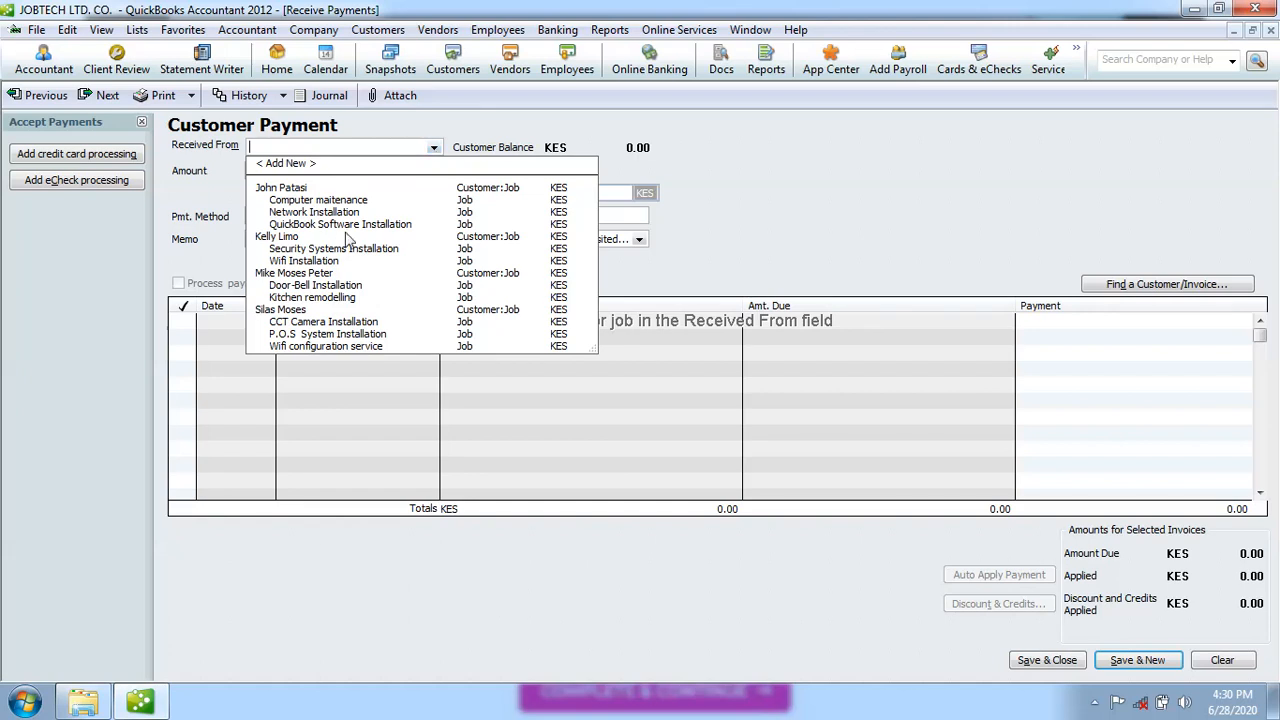
left_click(282, 276)
left_click(282, 276)
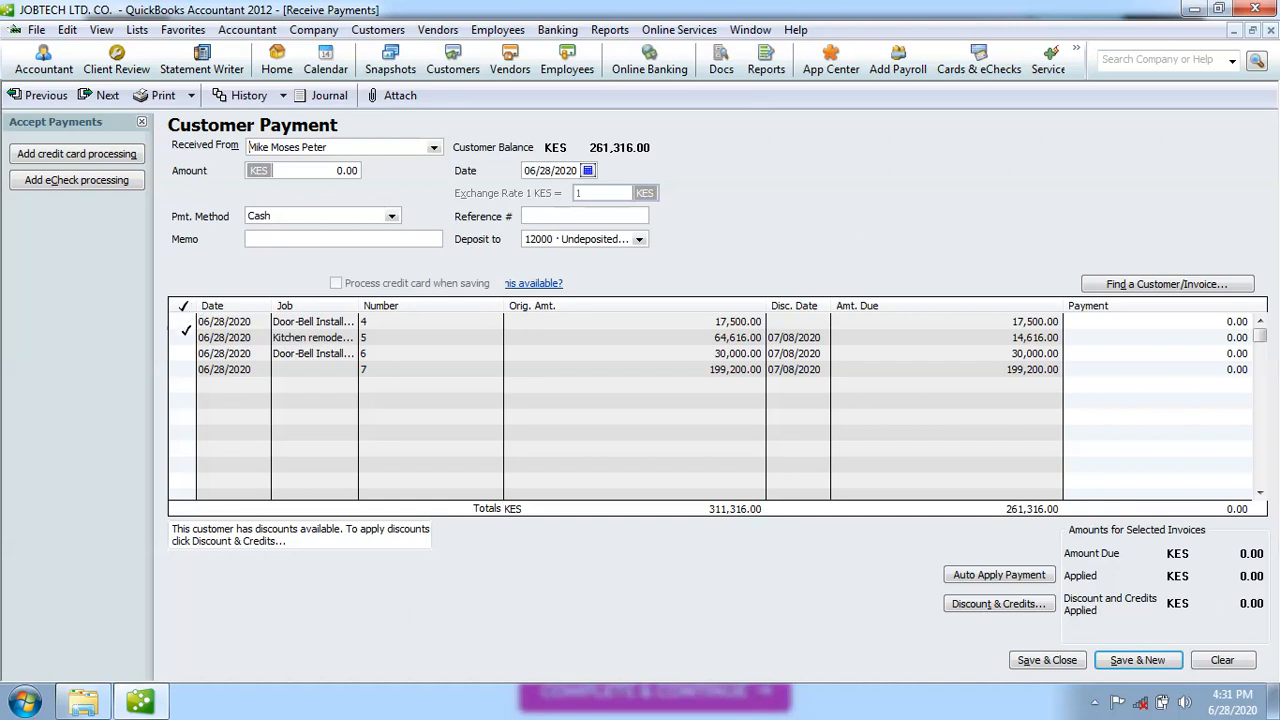
left_click(183, 337)
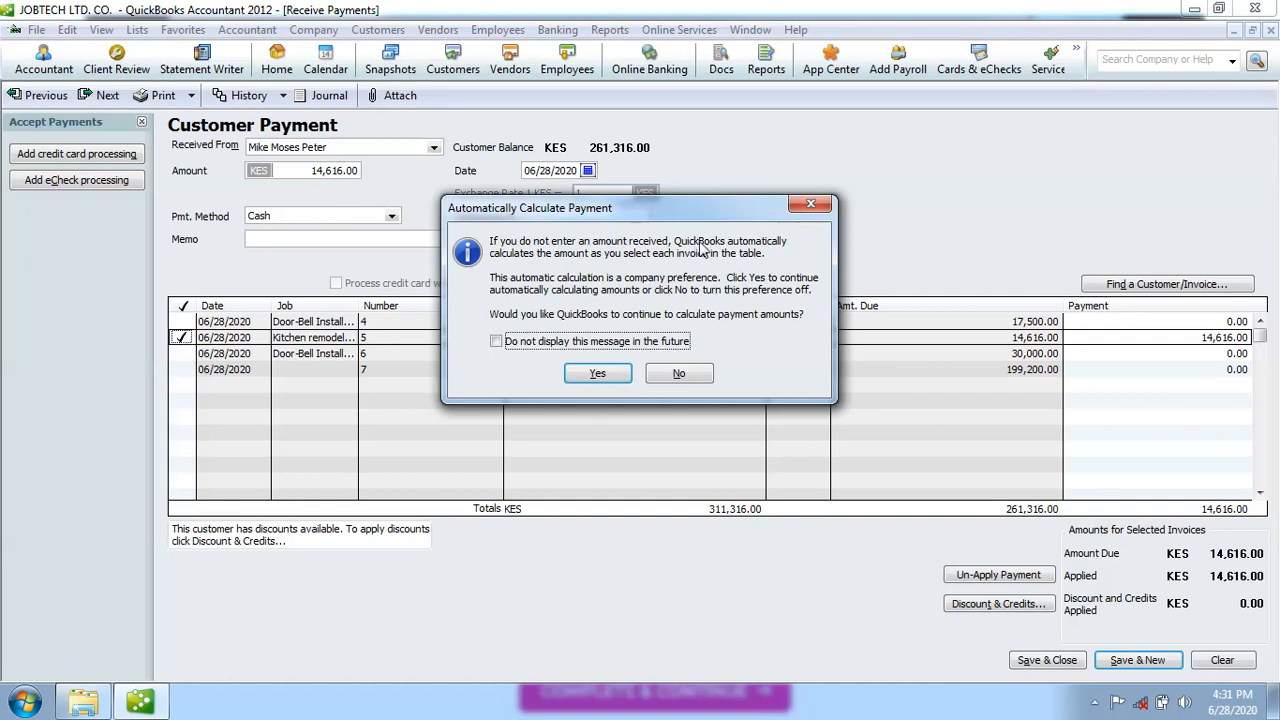
left_click(597, 373)
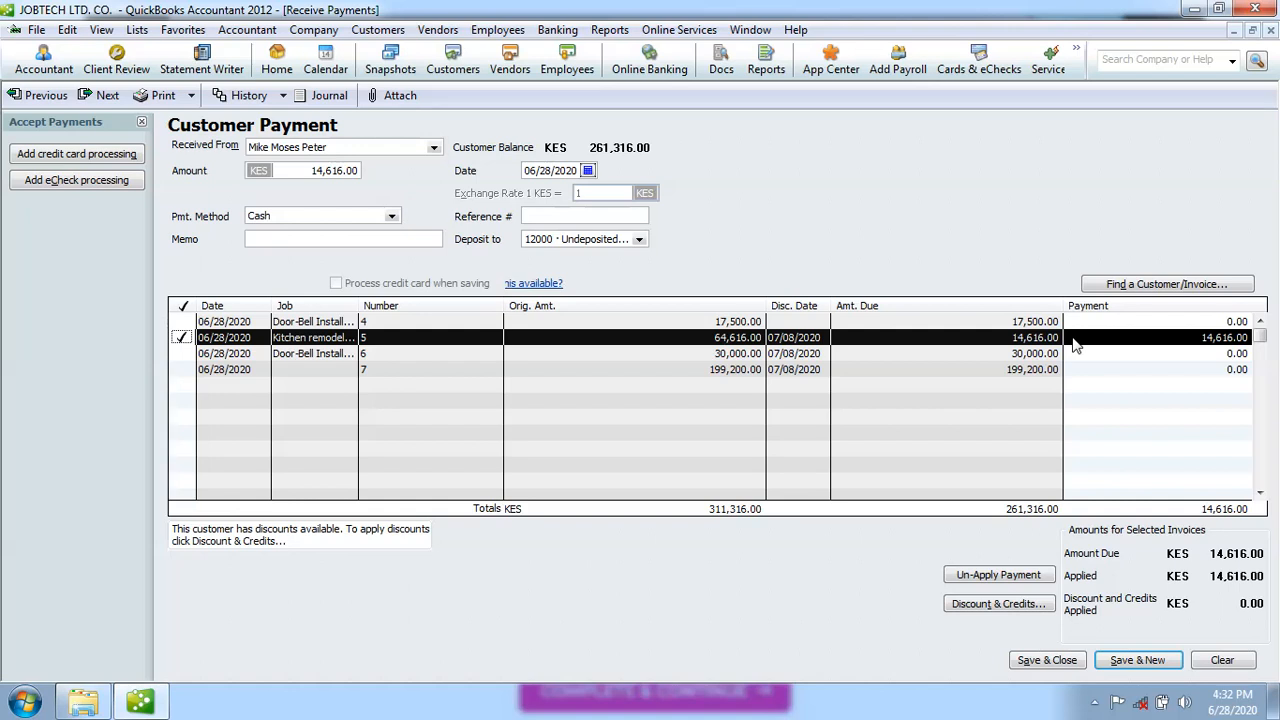
Step: Open the discounts and credits for the kitchen remodelling invoice and set the discount class to Construction
left_click(1003, 605)
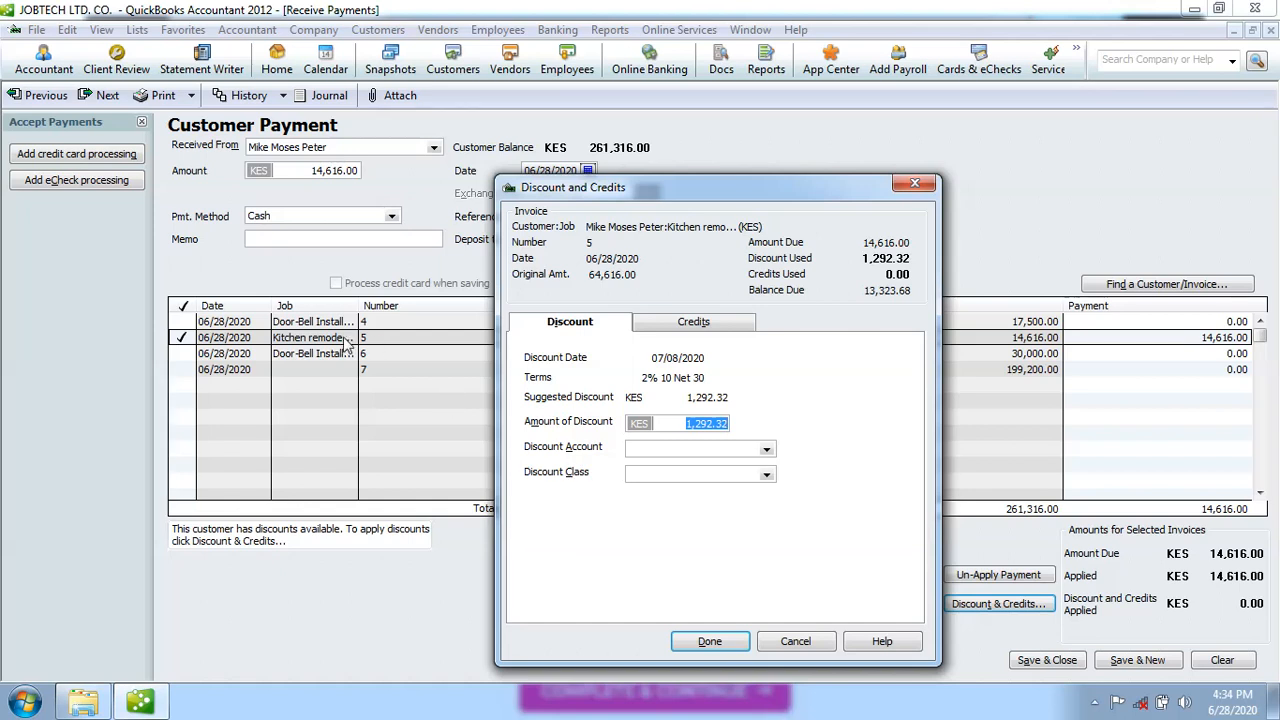
left_click(766, 476)
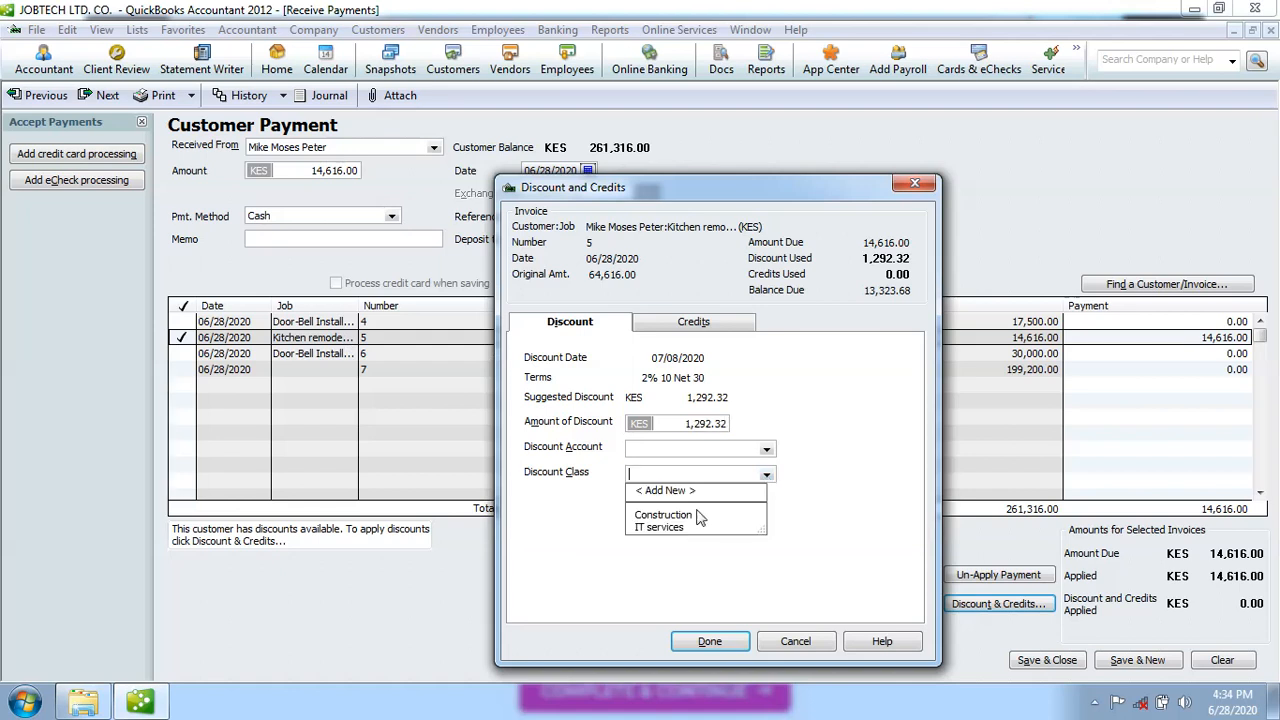
left_click(694, 515)
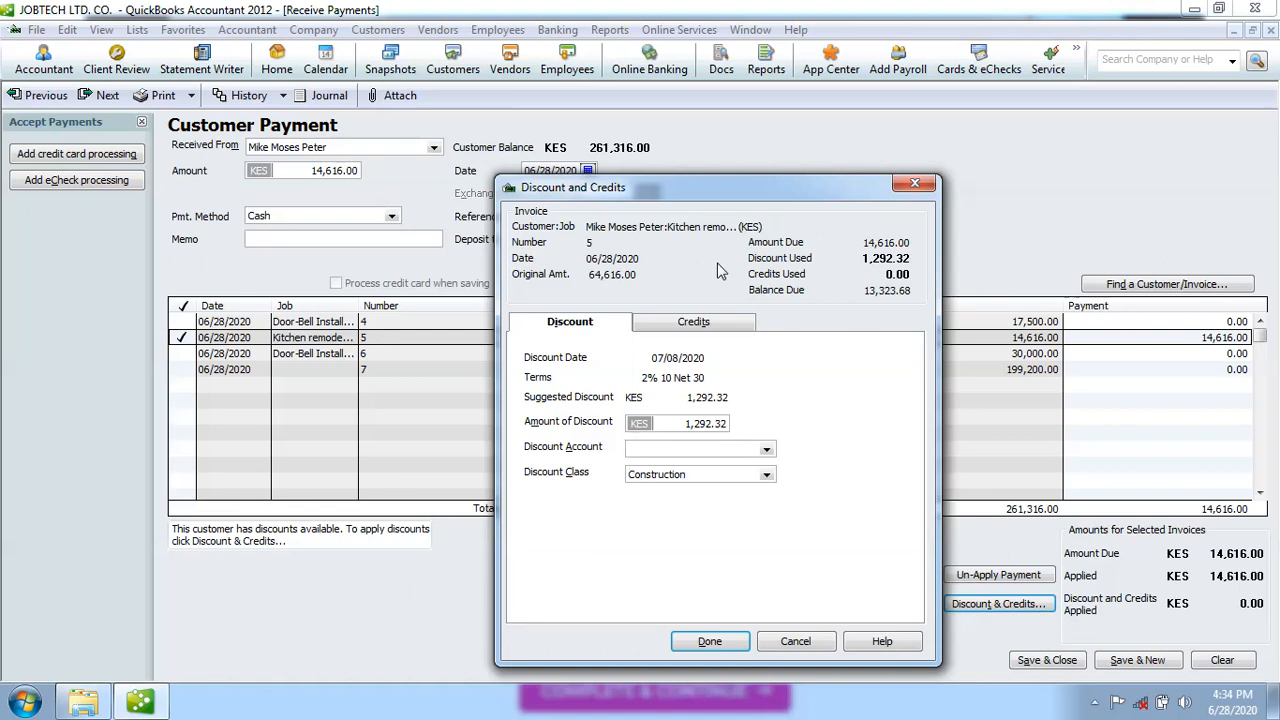
Step: Look through the whole list of discount accounts for one suited to customer discounts
left_click(766, 451)
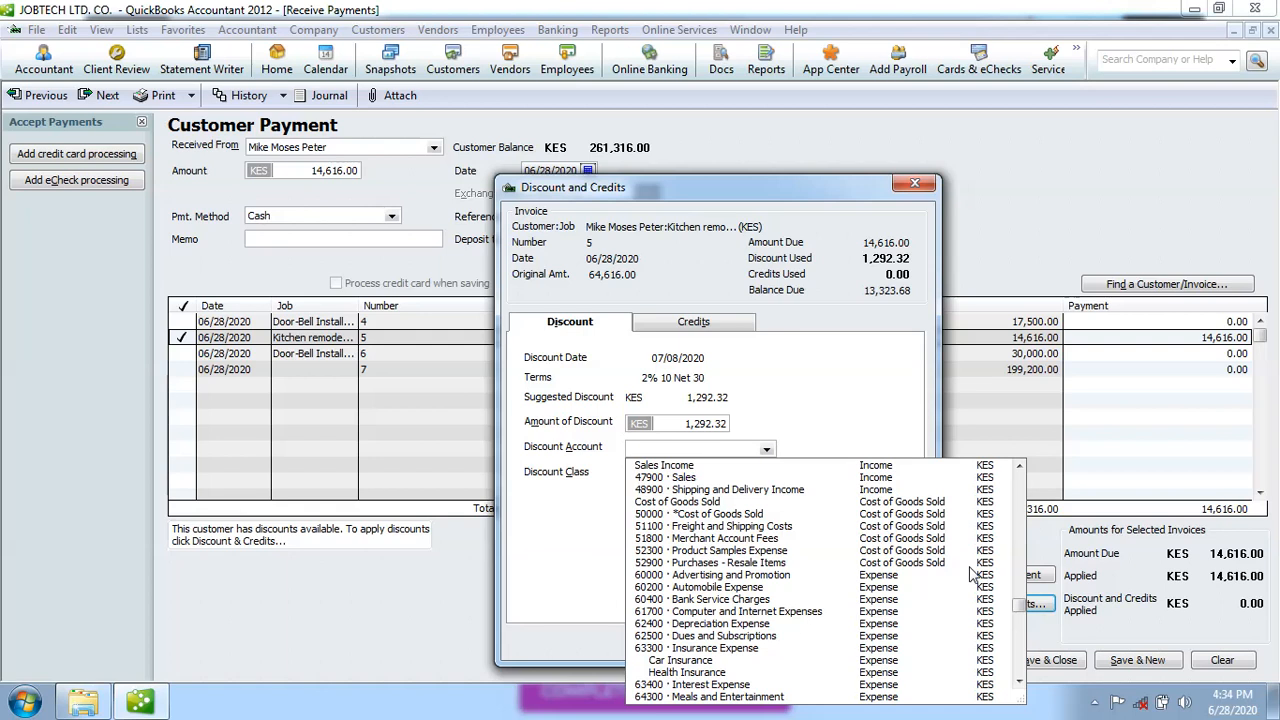
left_click(1018, 491)
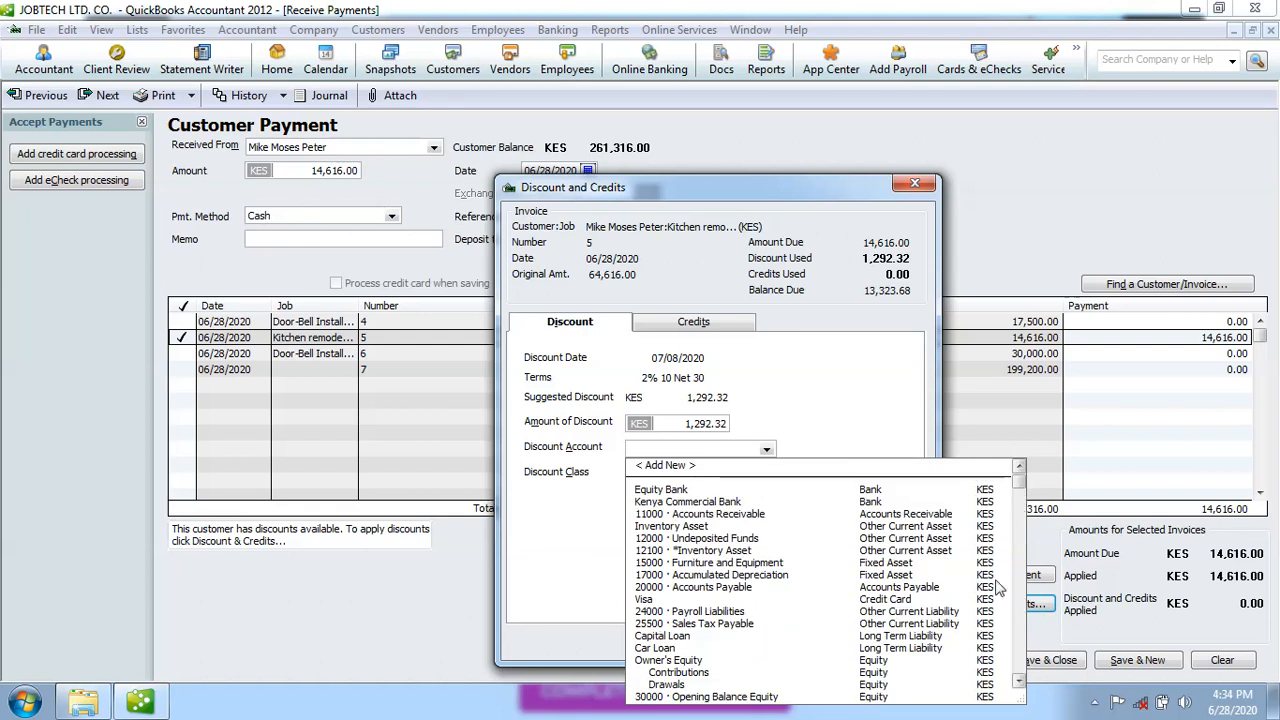
left_click(1018, 680)
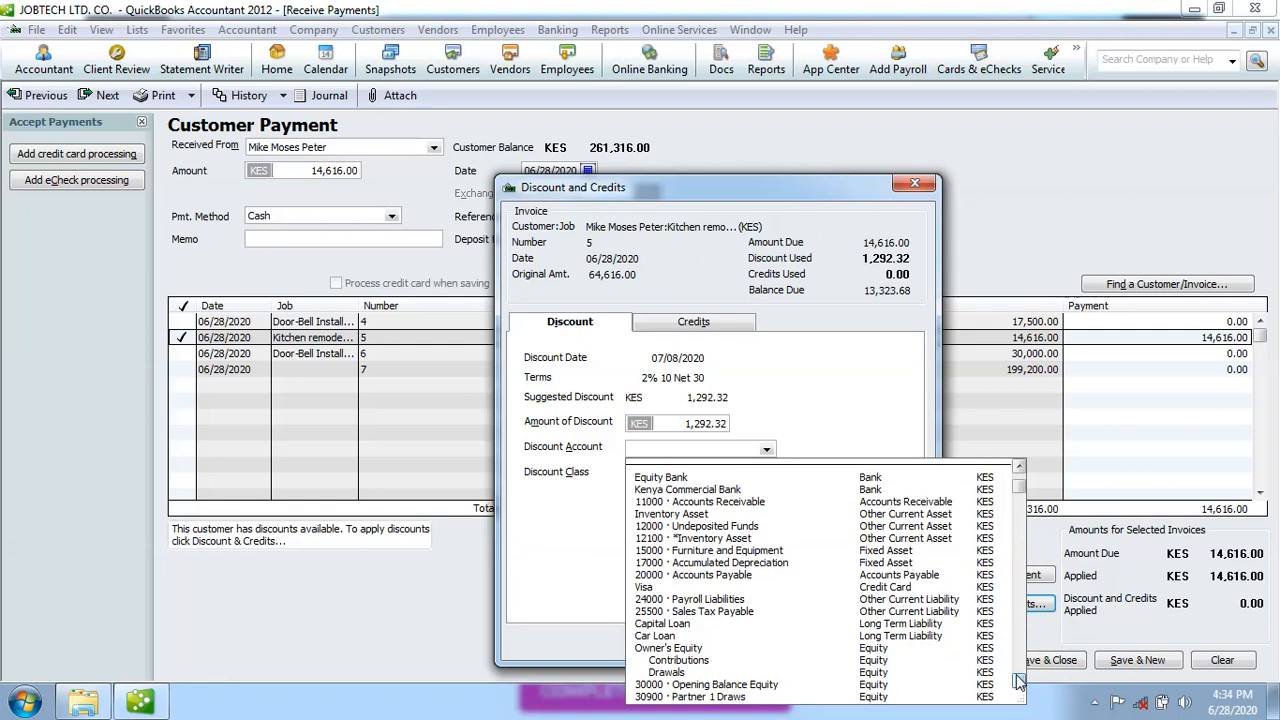
left_click(1018, 680)
left_click(1018, 680)
left_click_drag(1018, 681, 1018, 681)
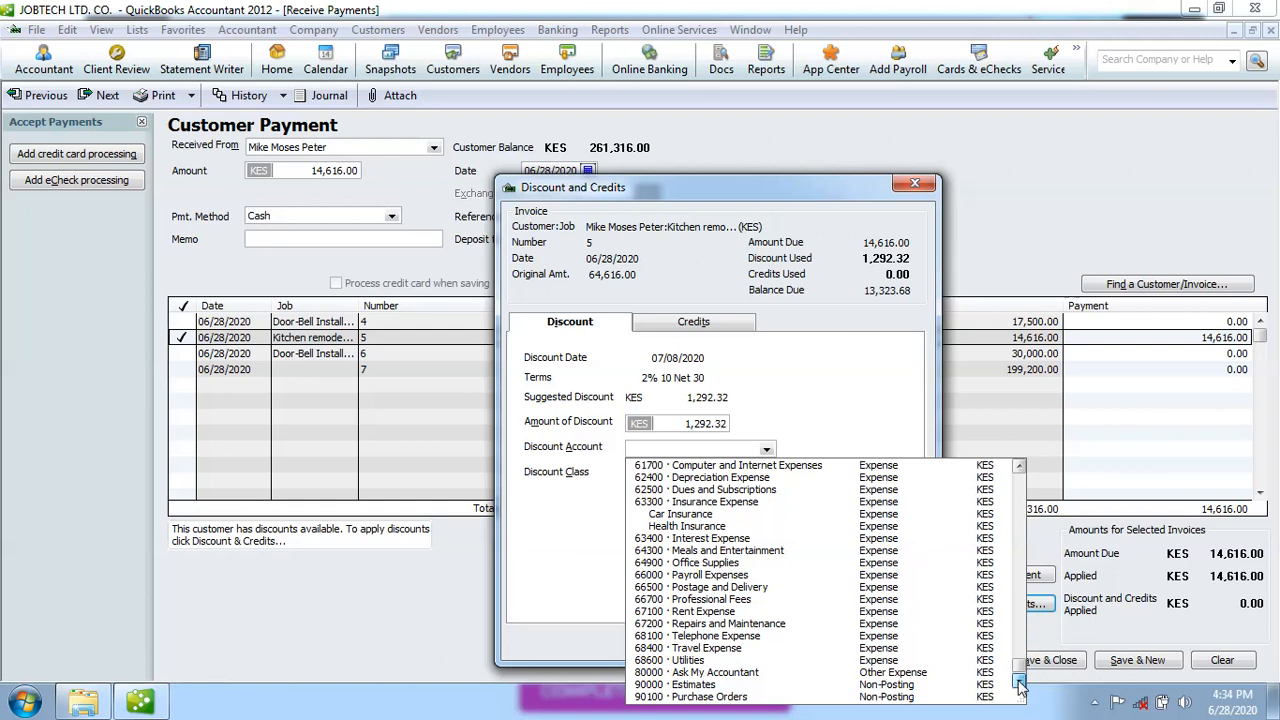
left_click_drag(1018, 470, 1018, 470)
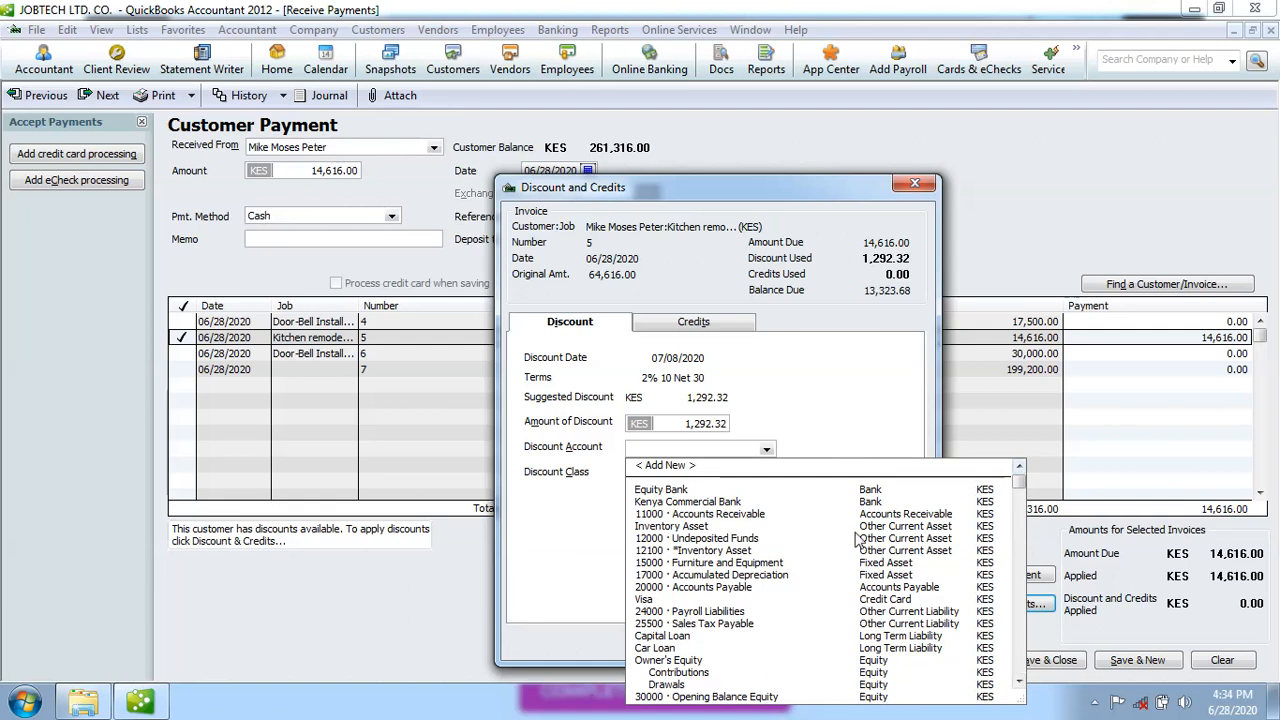
left_click(1018, 686)
left_click(1018, 686)
left_click(1018, 686)
left_click(1018, 684)
left_click(1018, 684)
left_click(1018, 684)
left_click(1018, 684)
left_click(1018, 684)
left_click(1018, 684)
left_click(1018, 684)
left_click(1018, 684)
left_click(1018, 684)
left_click(1018, 684)
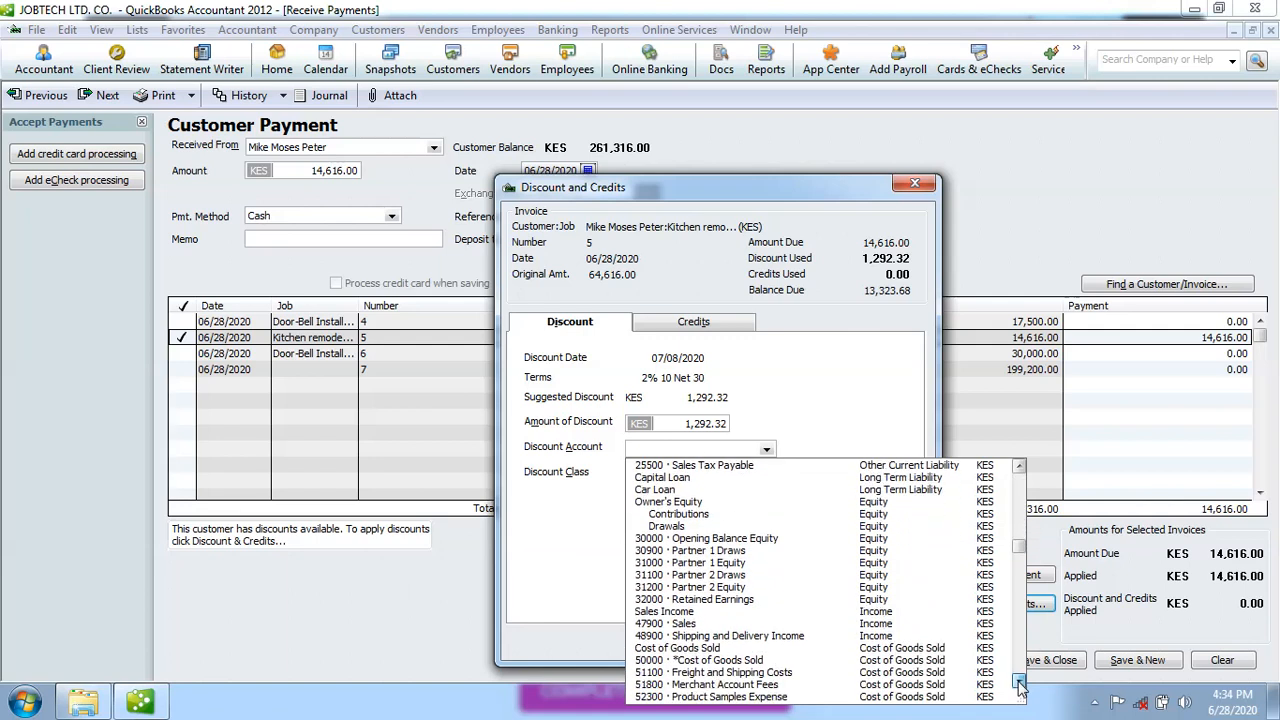
left_click(1018, 684)
left_click(1018, 684)
left_click(1018, 684)
left_click(1018, 684)
left_click(1018, 684)
left_click(1018, 684)
left_click_drag(1018, 684, 1018, 684)
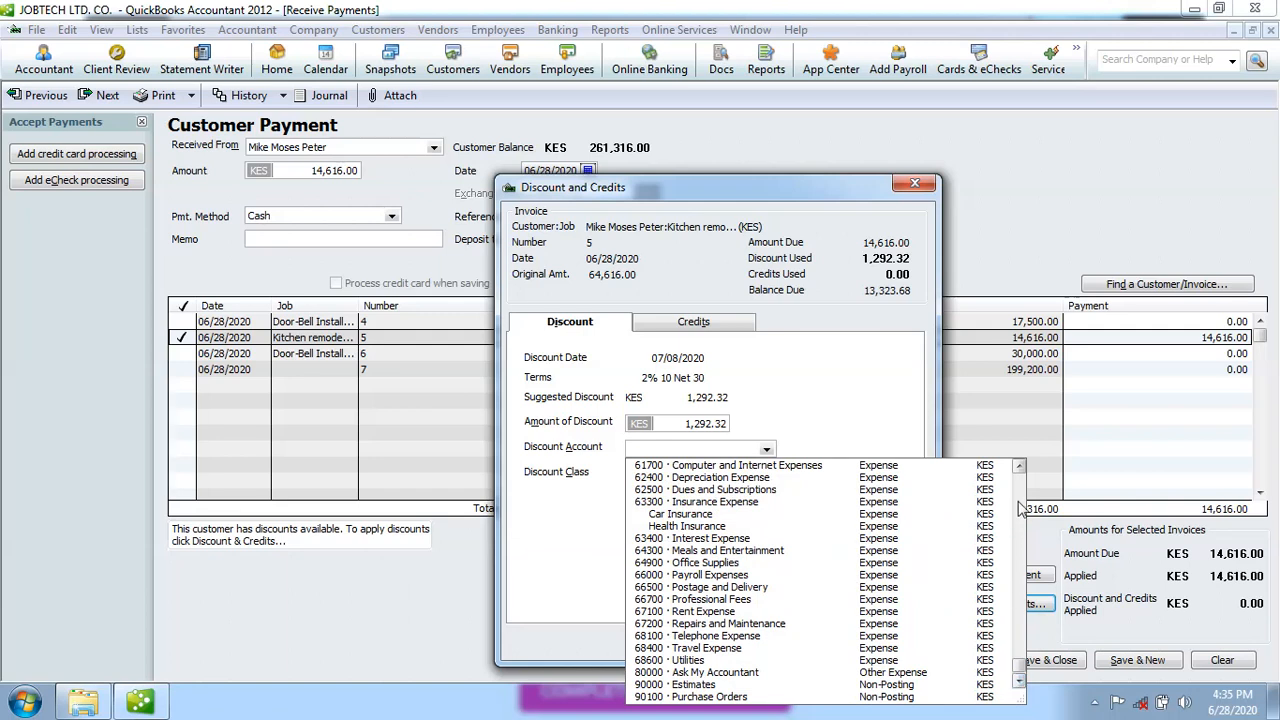
scroll(1020, 508, "up", 10)
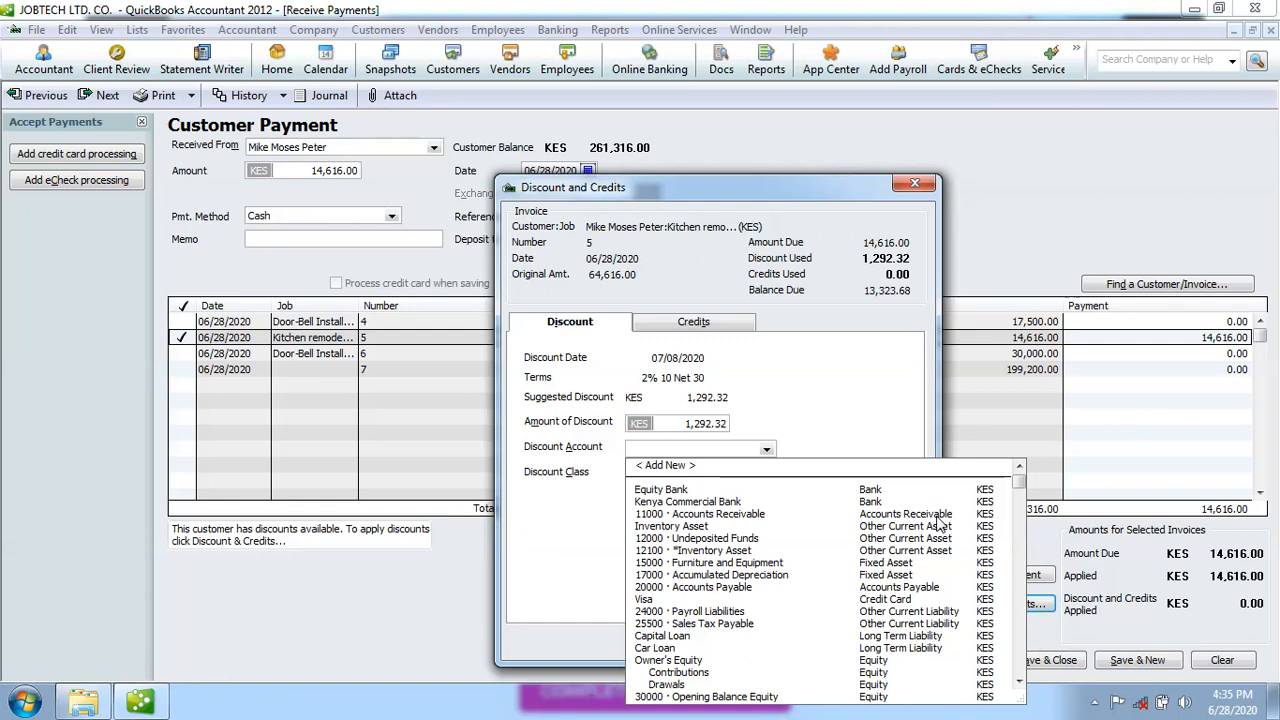
Step: Add a new discount account with number D, name Discount and account type Expense
left_click(668, 466)
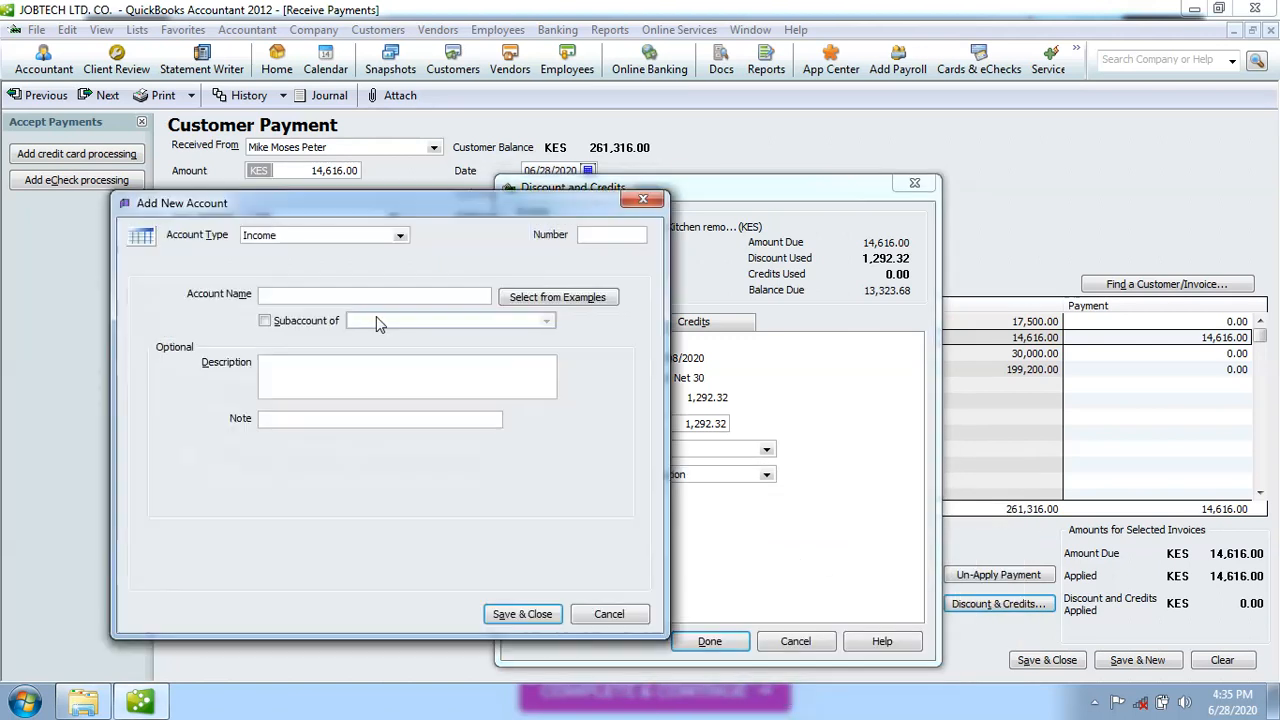
left_click(273, 296)
type("disc")
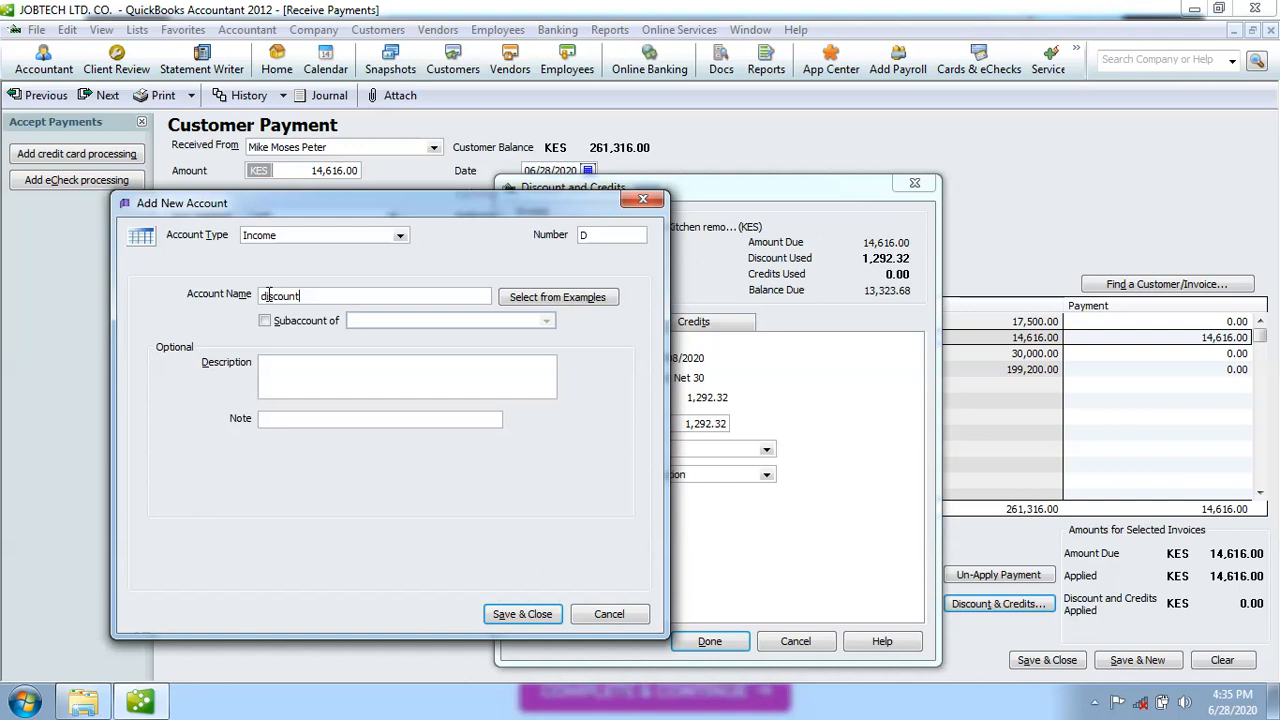
key("BackSpace")
type("E")
key("BackSpace")
type("Discount")
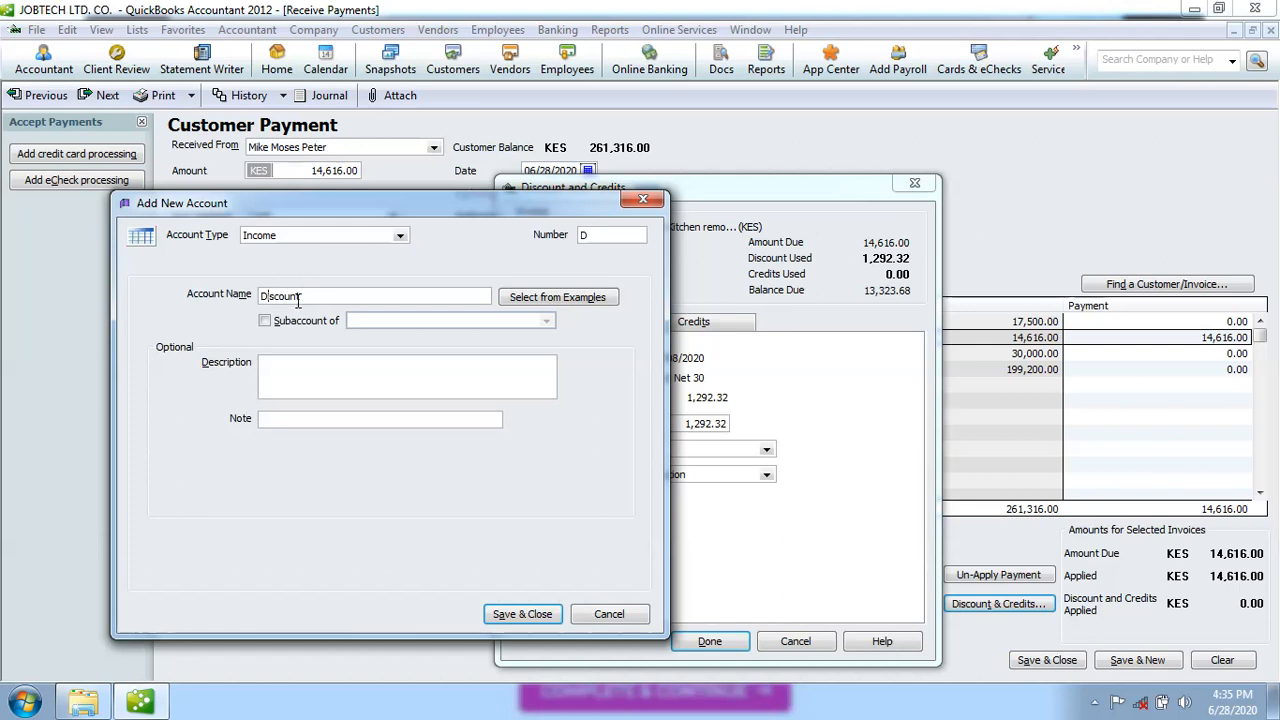
left_click(401, 238)
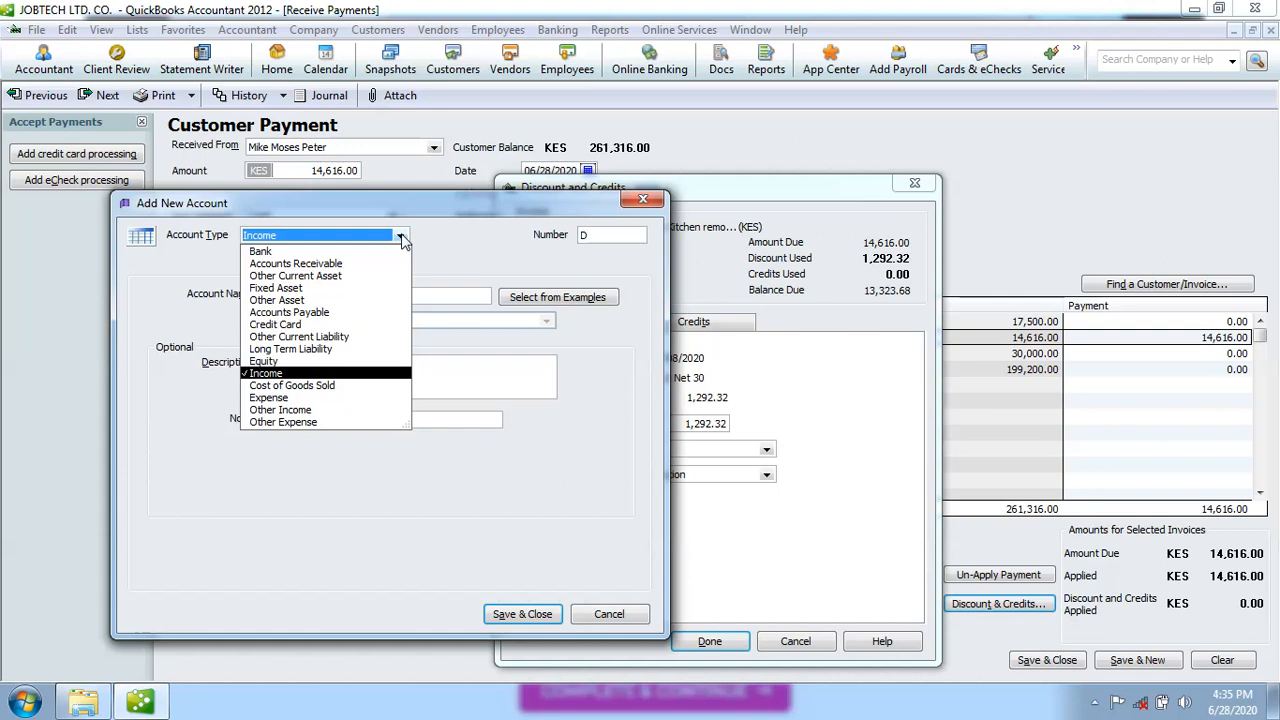
left_click(271, 397)
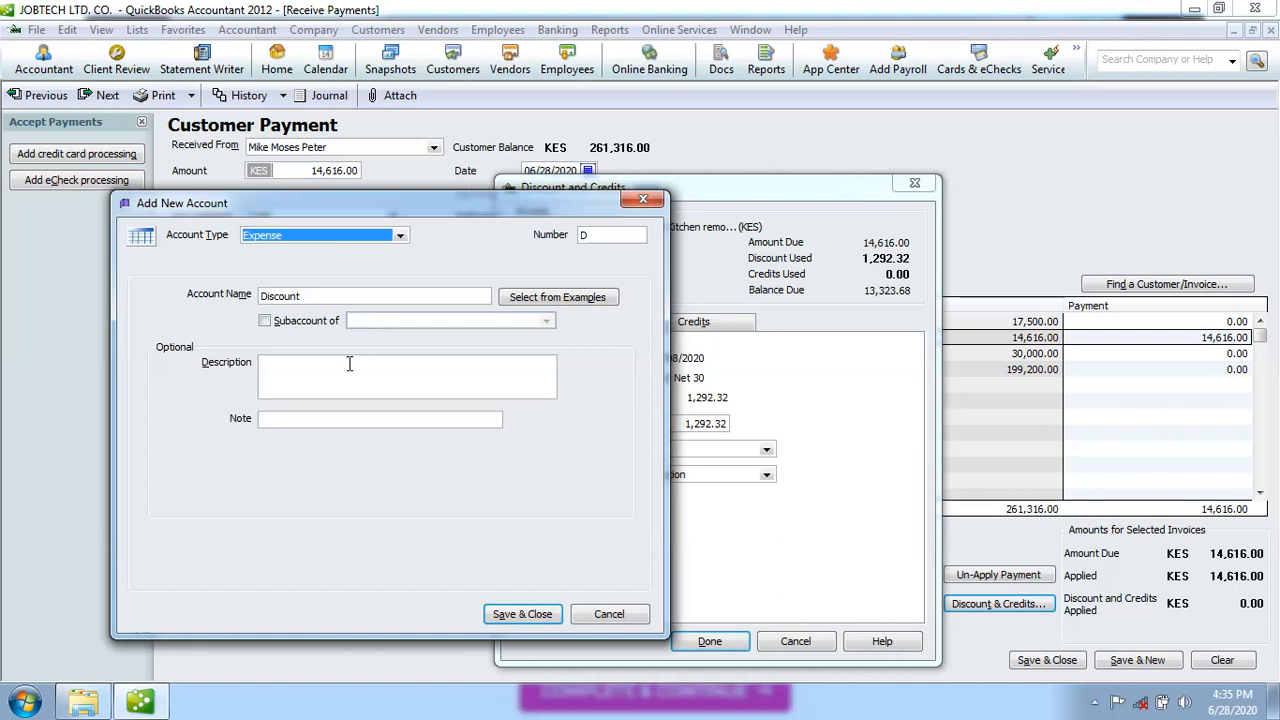
Step: Describe the new Discount account as a prompt payment discount and save it
left_click(294, 369)
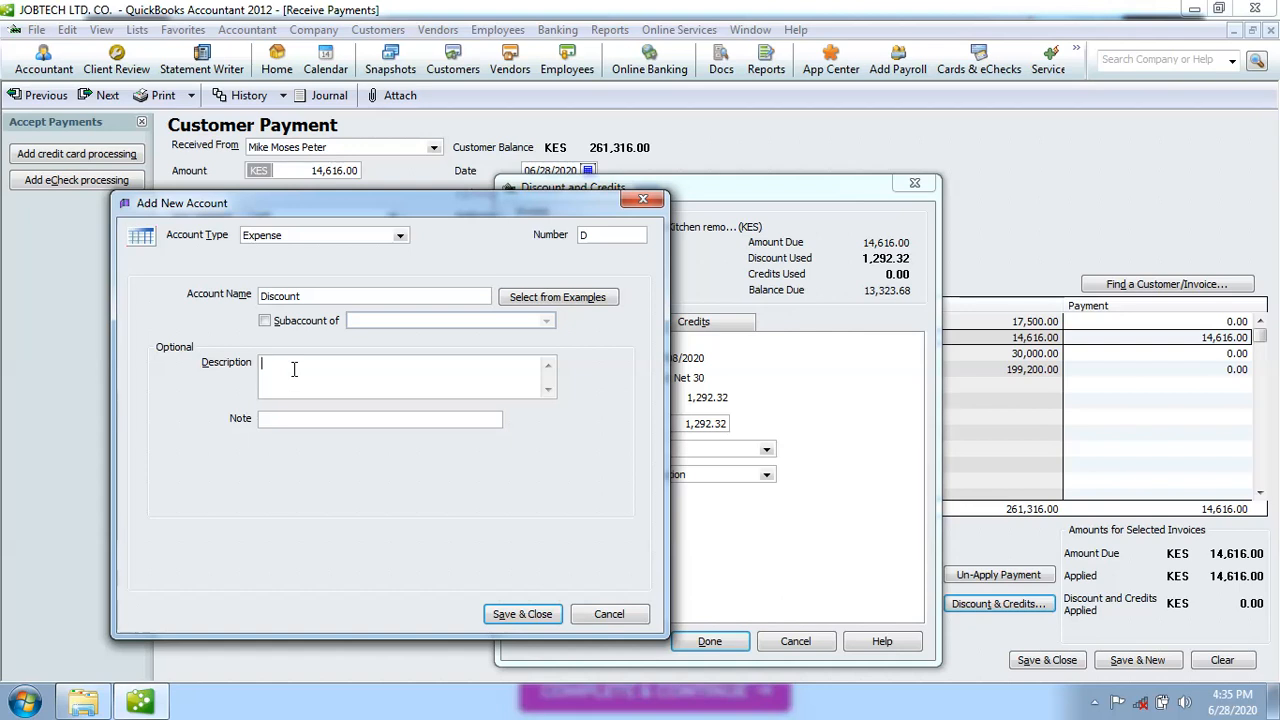
type("pecial te")
key("BackSpace")
key("BackSpace")
key("BackSpace")
key("BackSpace")
key("BackSpace")
key("BackSpace")
key("BackSpace")
key("BackSpace")
key("BackSpace")
key("BackSpace")
key("BackSpace")
key("BackSpace")
key("BackSpace")
key("BackSpace")
type("prom")
key("BackSpace")
key("BackSpace")
key("BackSpace")
key("BackSpace")
key("BackSpace")
key("BackSpace")
type("Promptpayment disc")
left_click(294, 370)
left_click(435, 374)
left_click(524, 615)
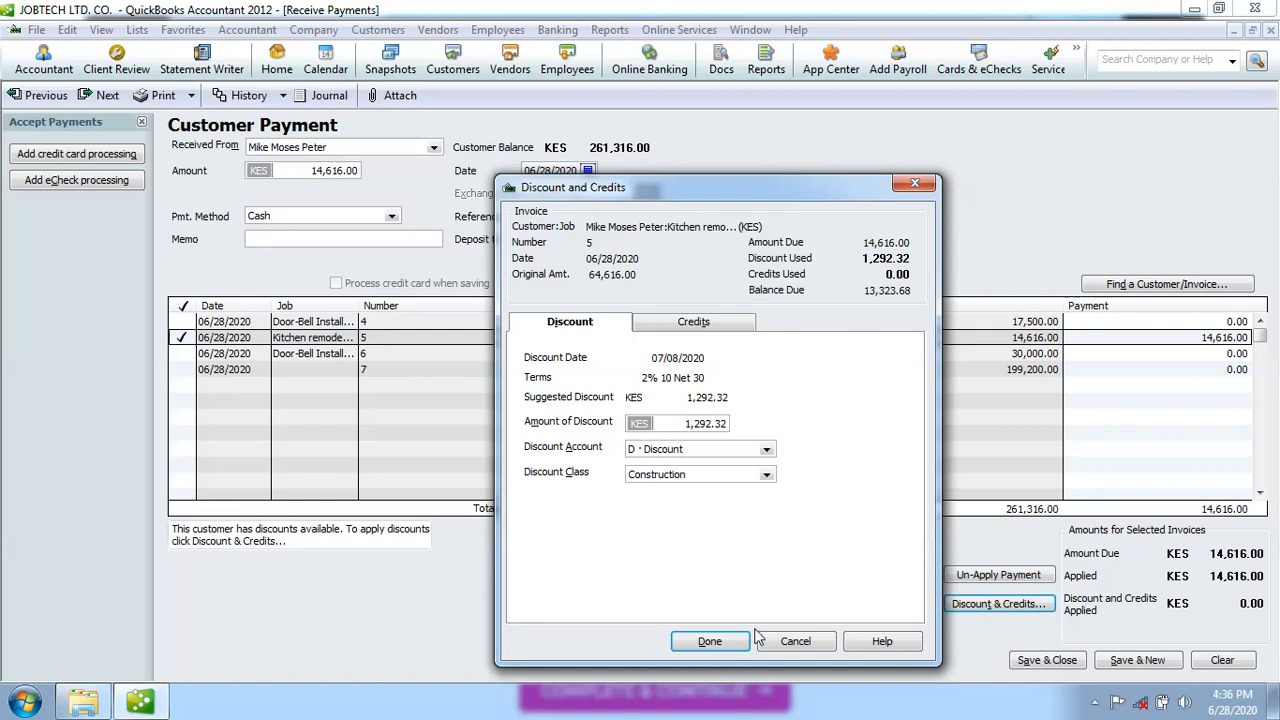
Step: Apply the discount to the kitchen remodelling invoice, then save and close the customer payment
left_click(728, 645)
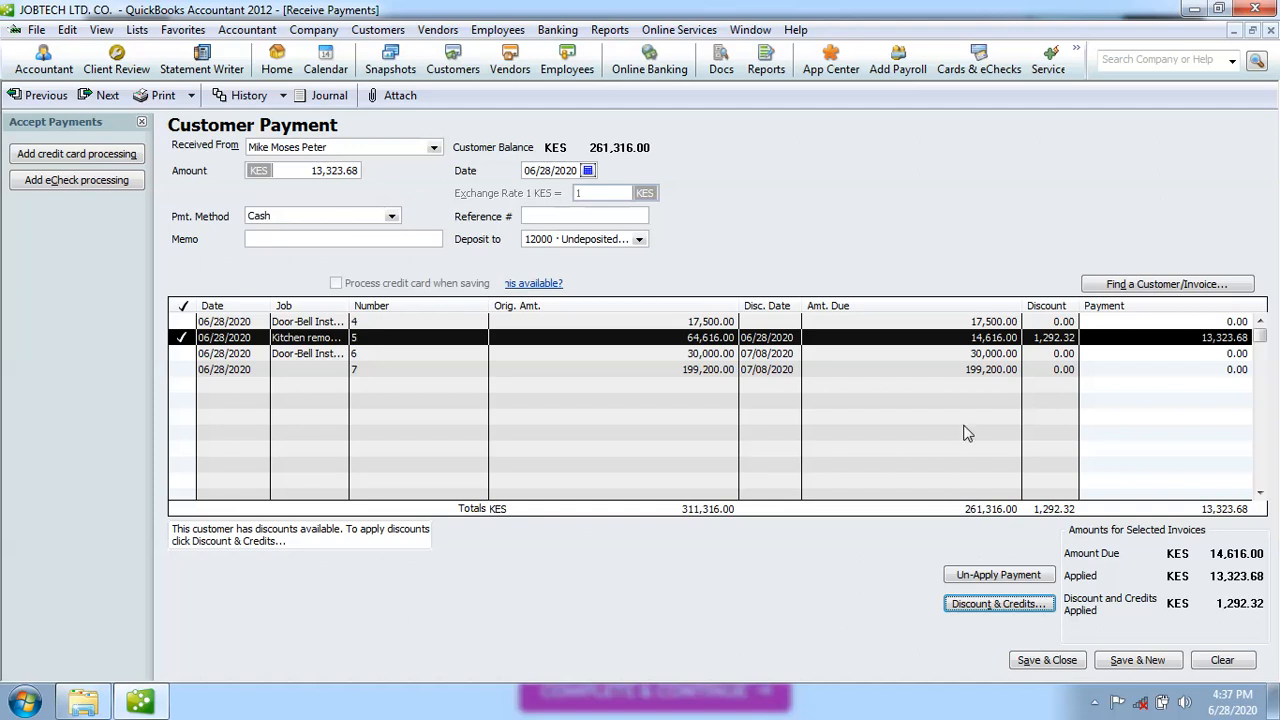
left_click_drag(1020, 305, 960, 305)
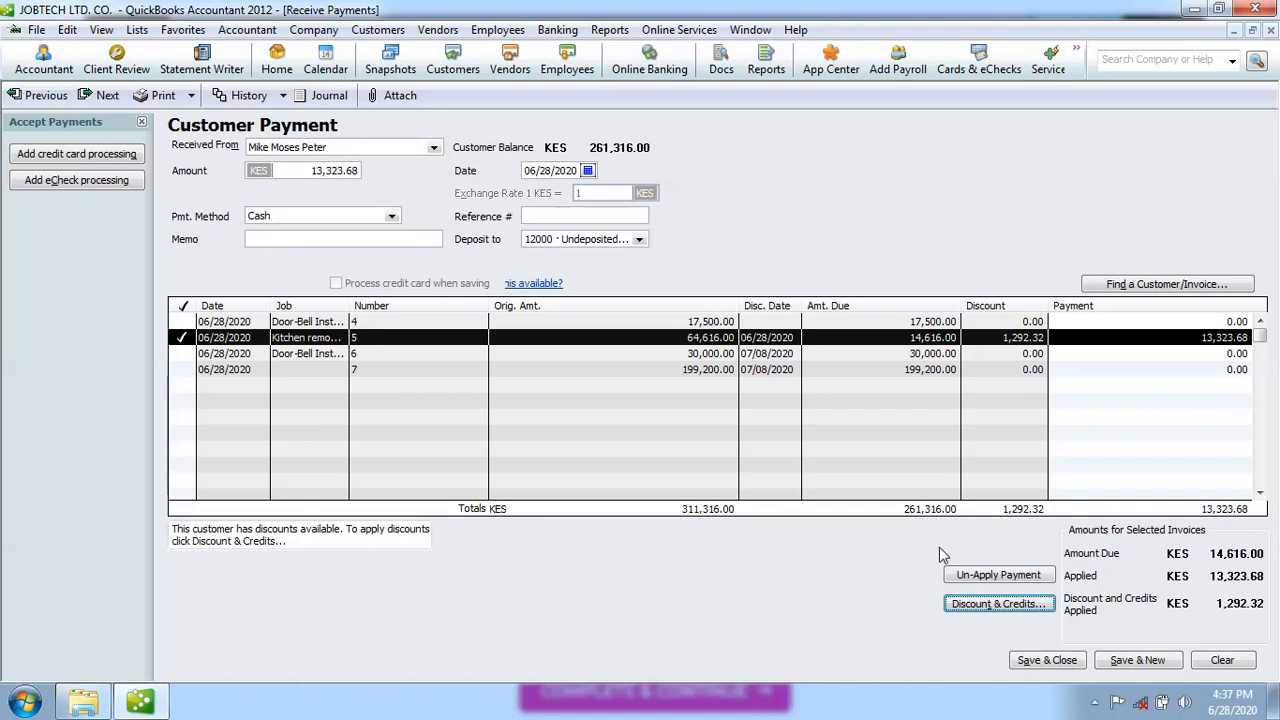
left_click(1040, 668)
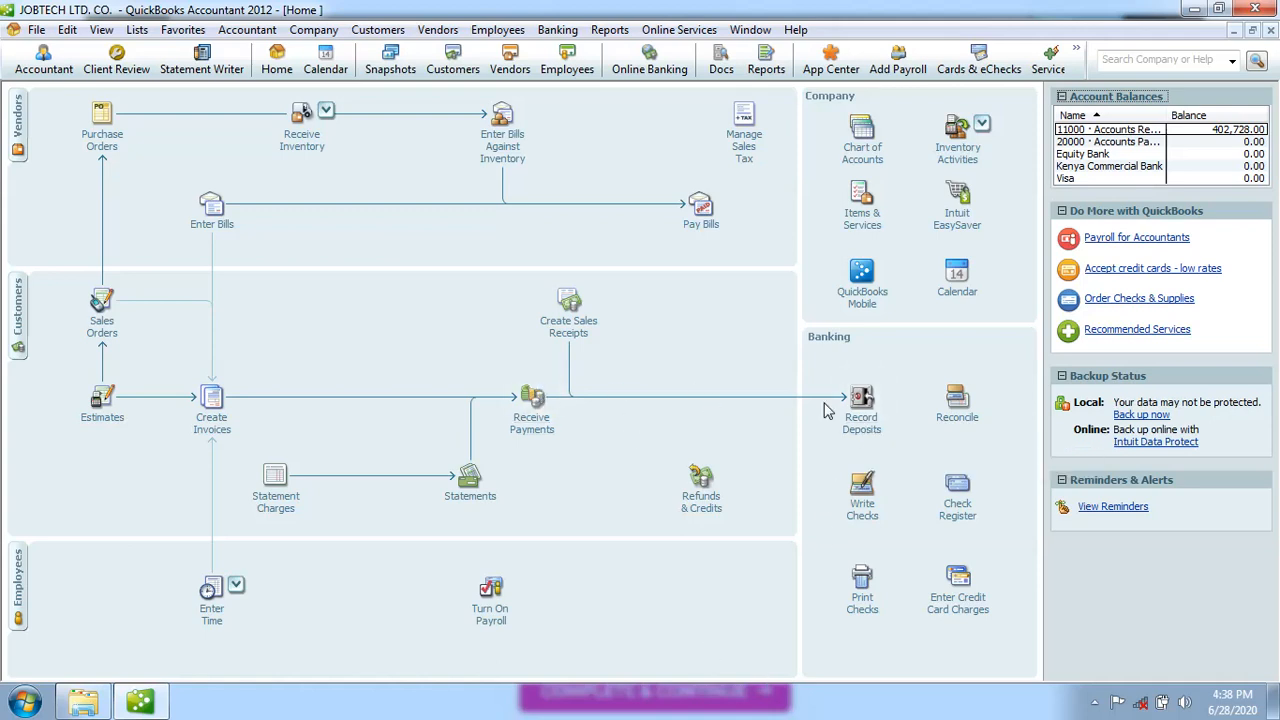
Step: Start recording a bank deposit from the received customer payments
left_click(859, 402)
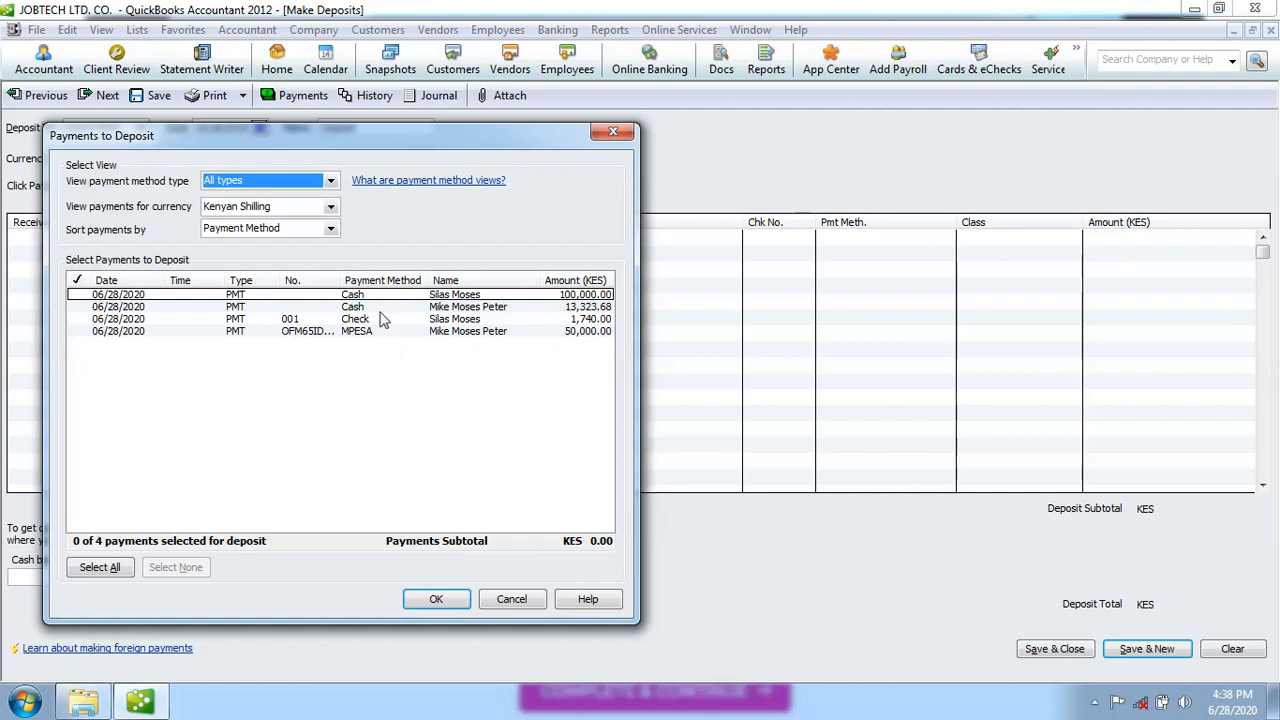
Step: Try filtering the payments to deposit by Other credit card and restore the view to All types
left_click(332, 184)
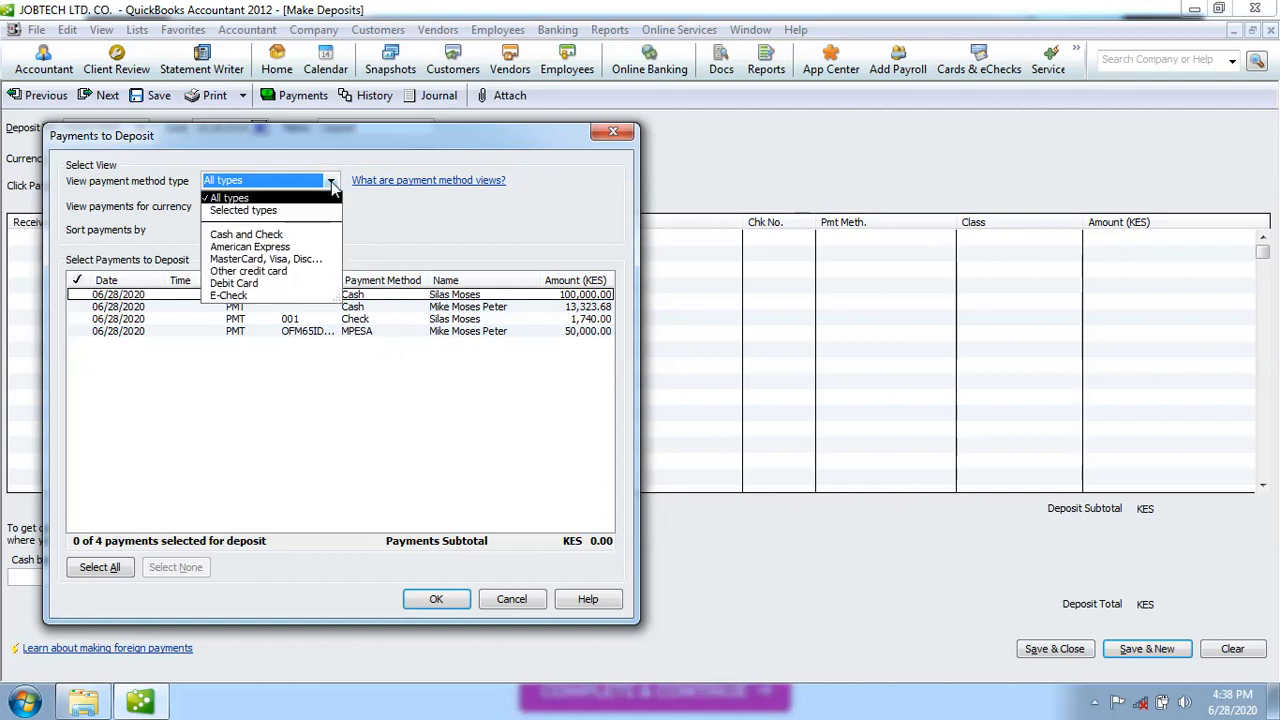
left_click(271, 273)
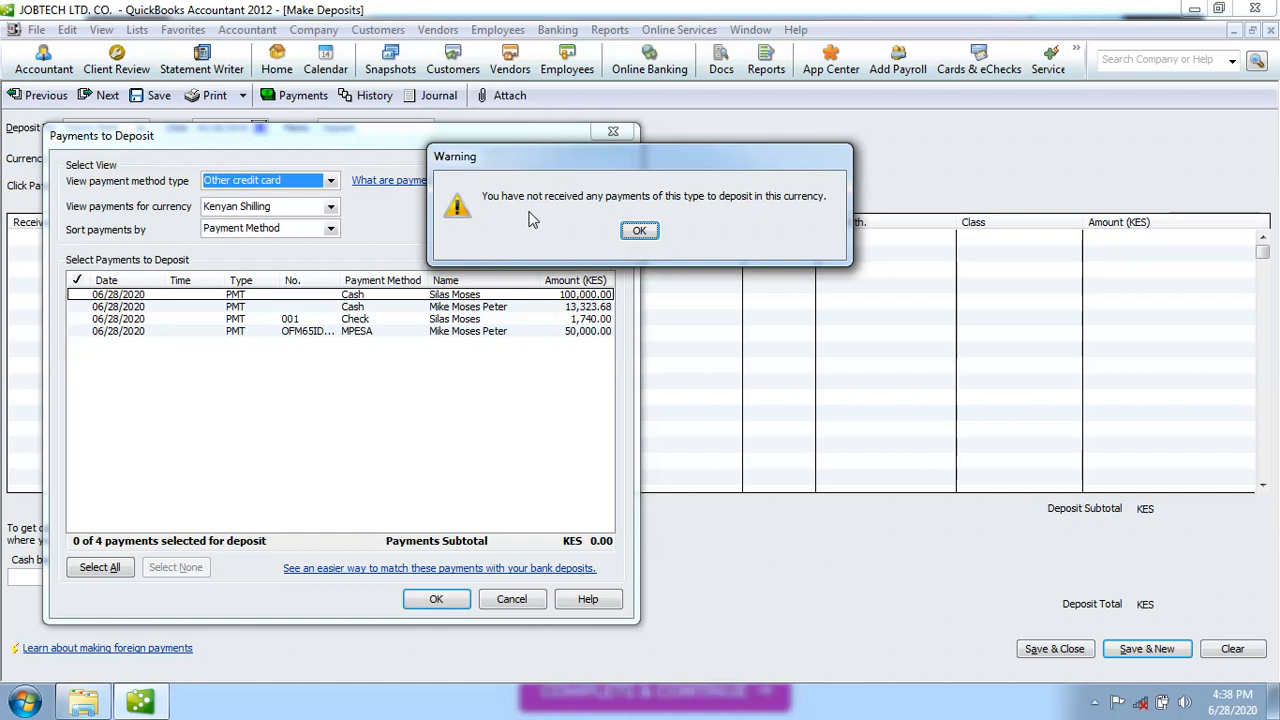
left_click(641, 230)
left_click(645, 232)
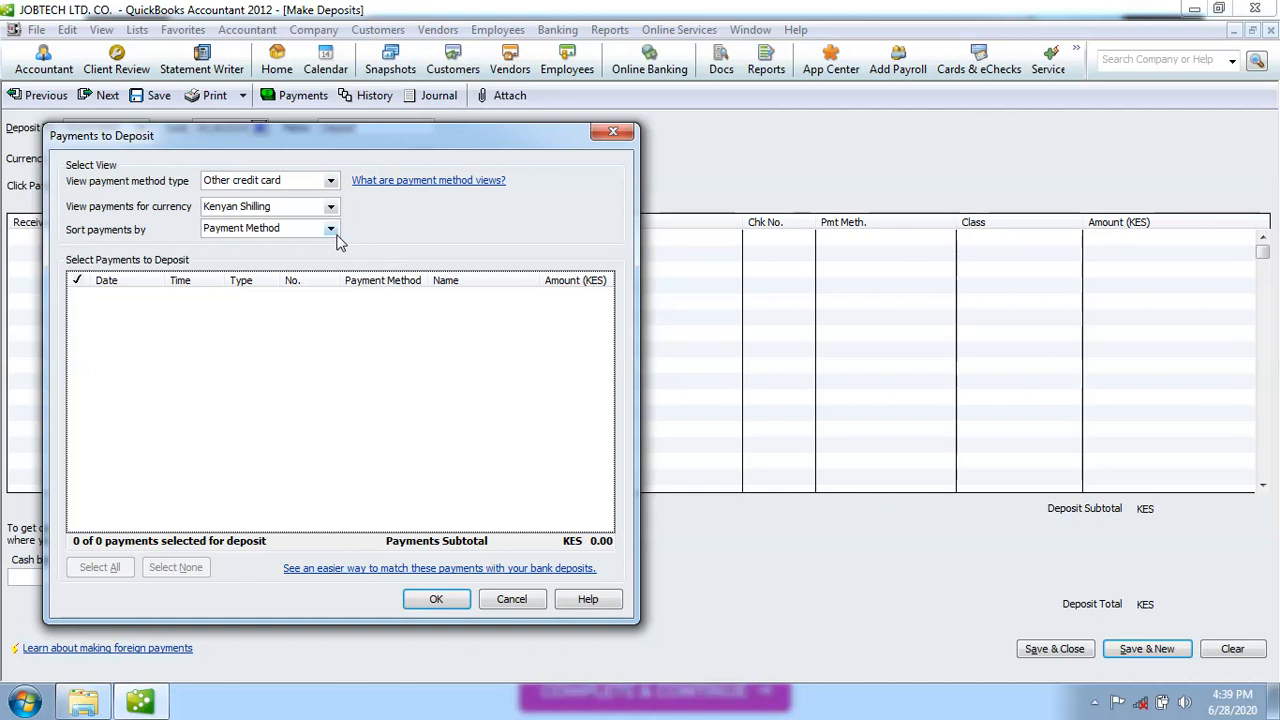
left_click(330, 180)
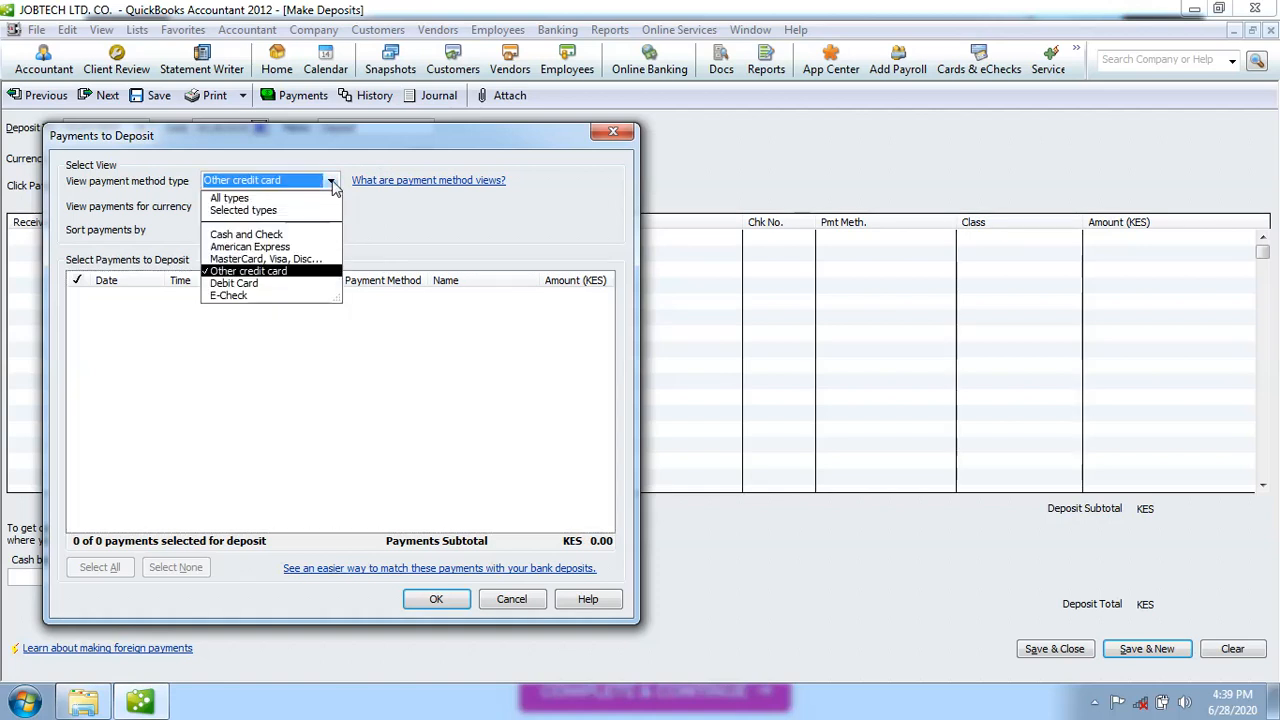
left_click(243, 202)
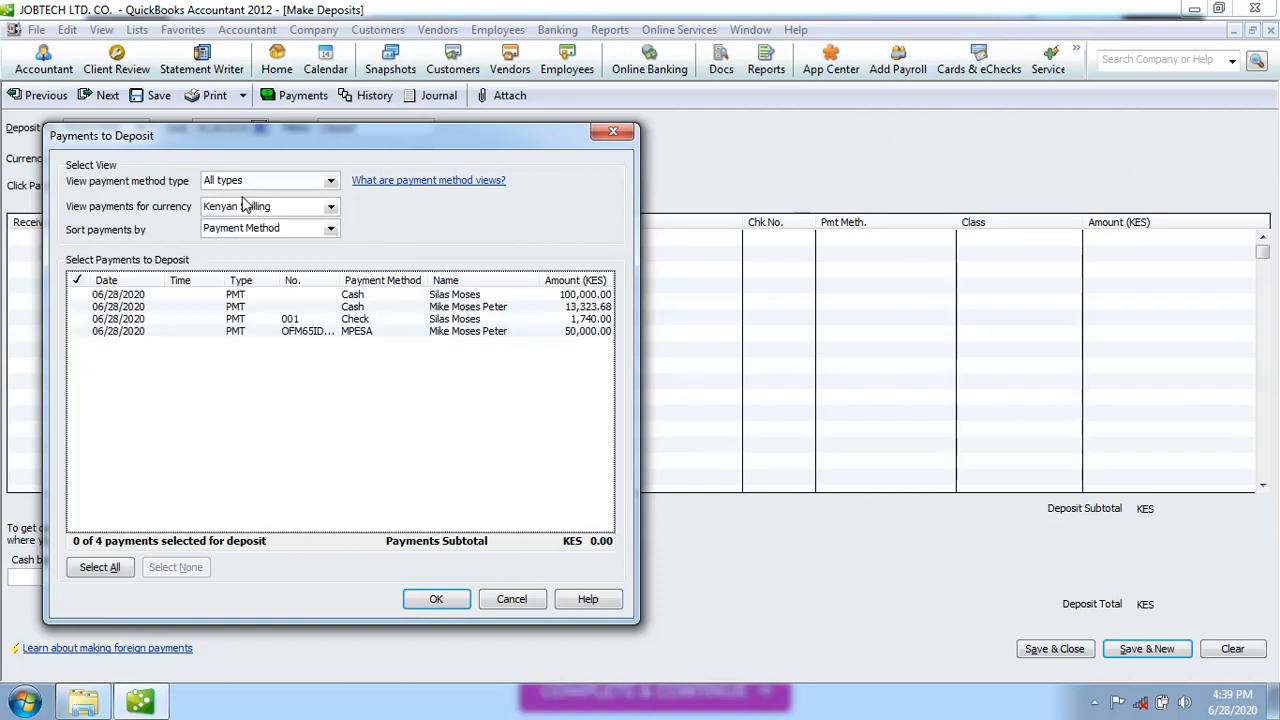
Step: Check the sorting options for the payments to deposit, keep Payment Method, and filter the list to Cash and Check
left_click(331, 230)
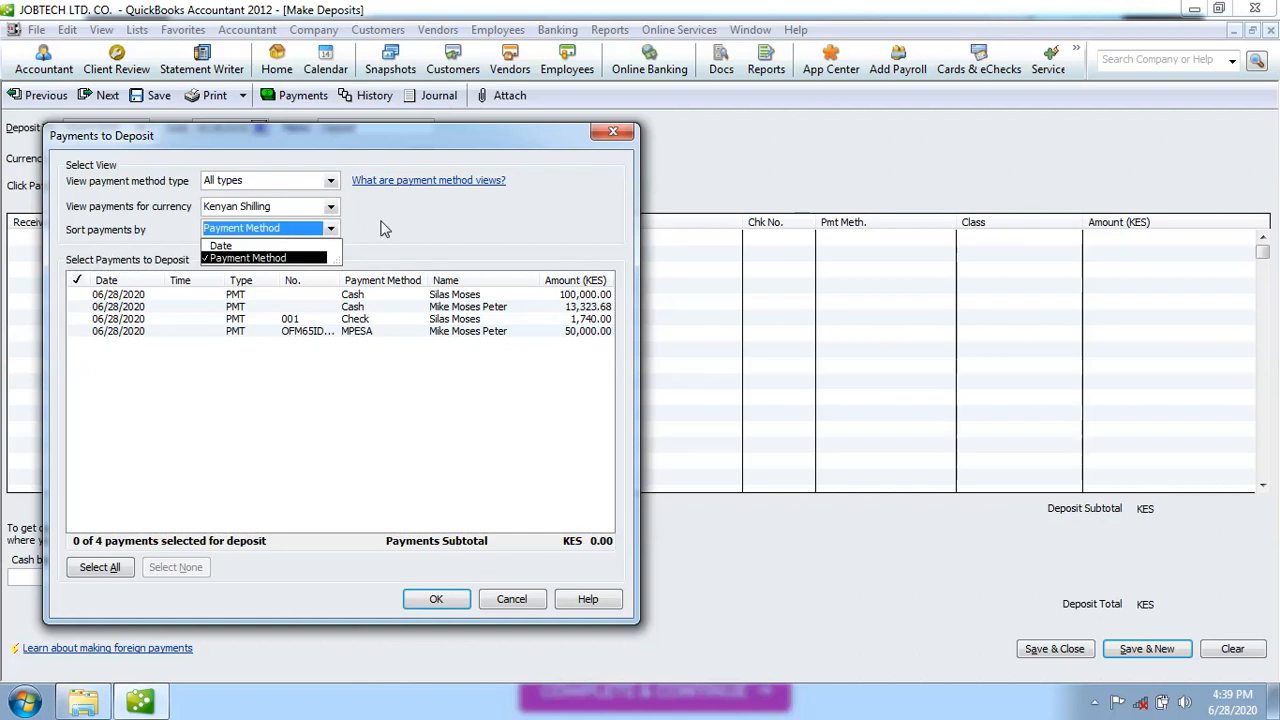
left_click(425, 218)
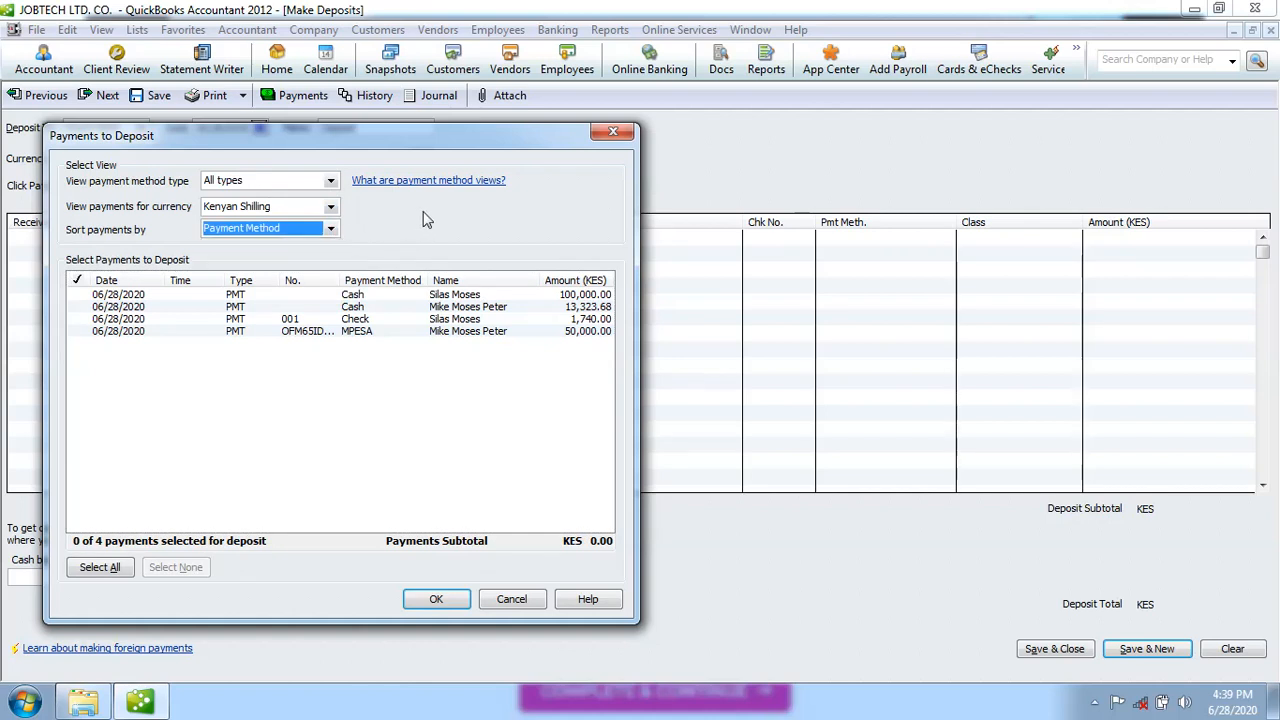
left_click(331, 181)
left_click(271, 235)
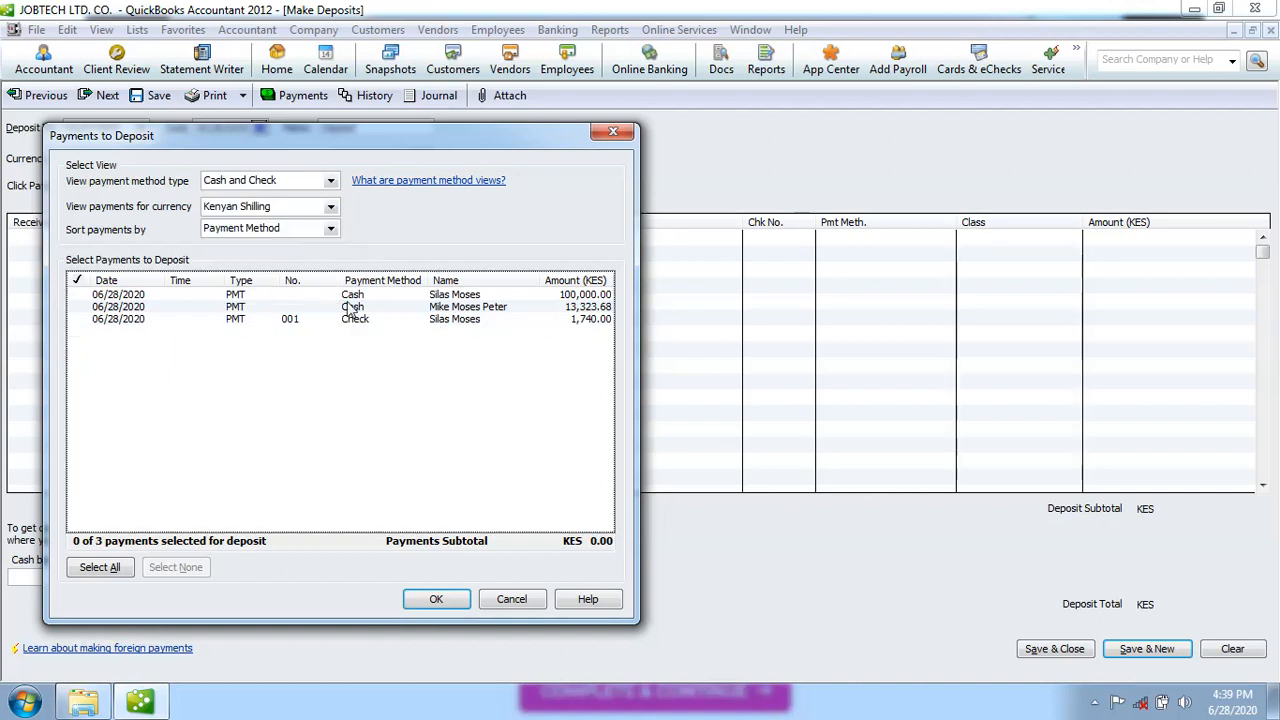
Step: Try filtering the payments to deposit by Other credit card
left_click(331, 183)
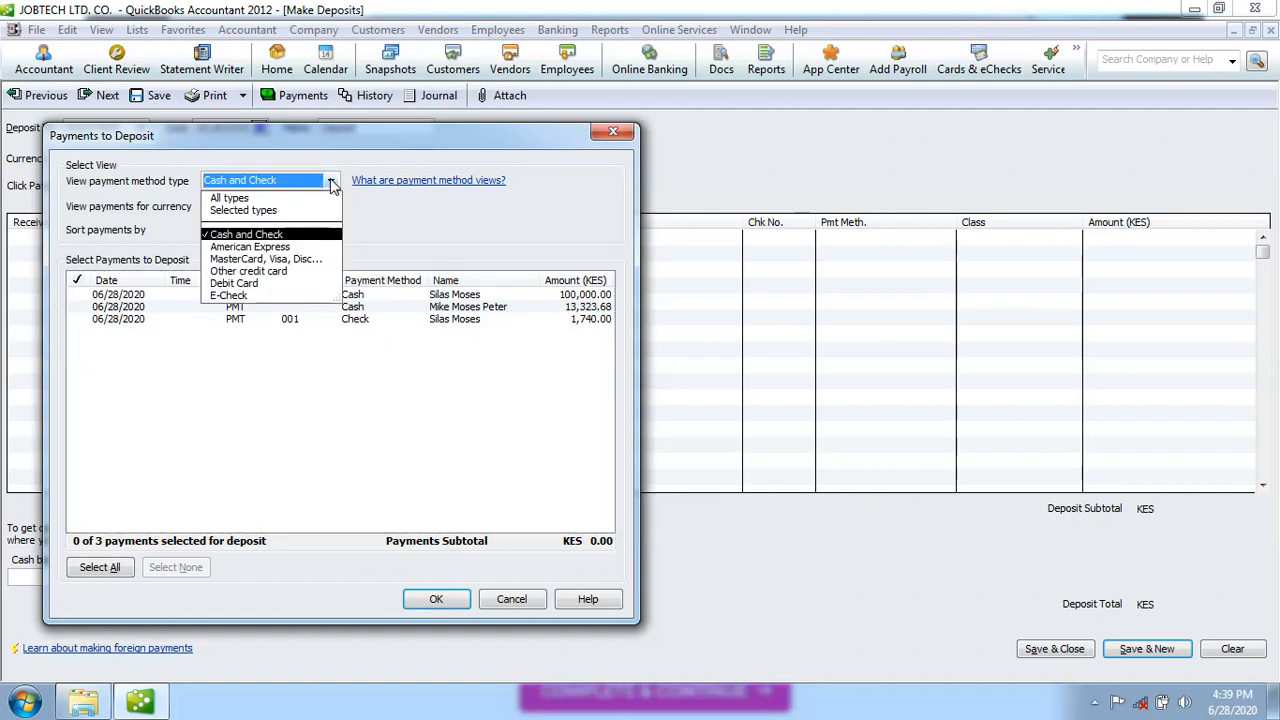
left_click(251, 273)
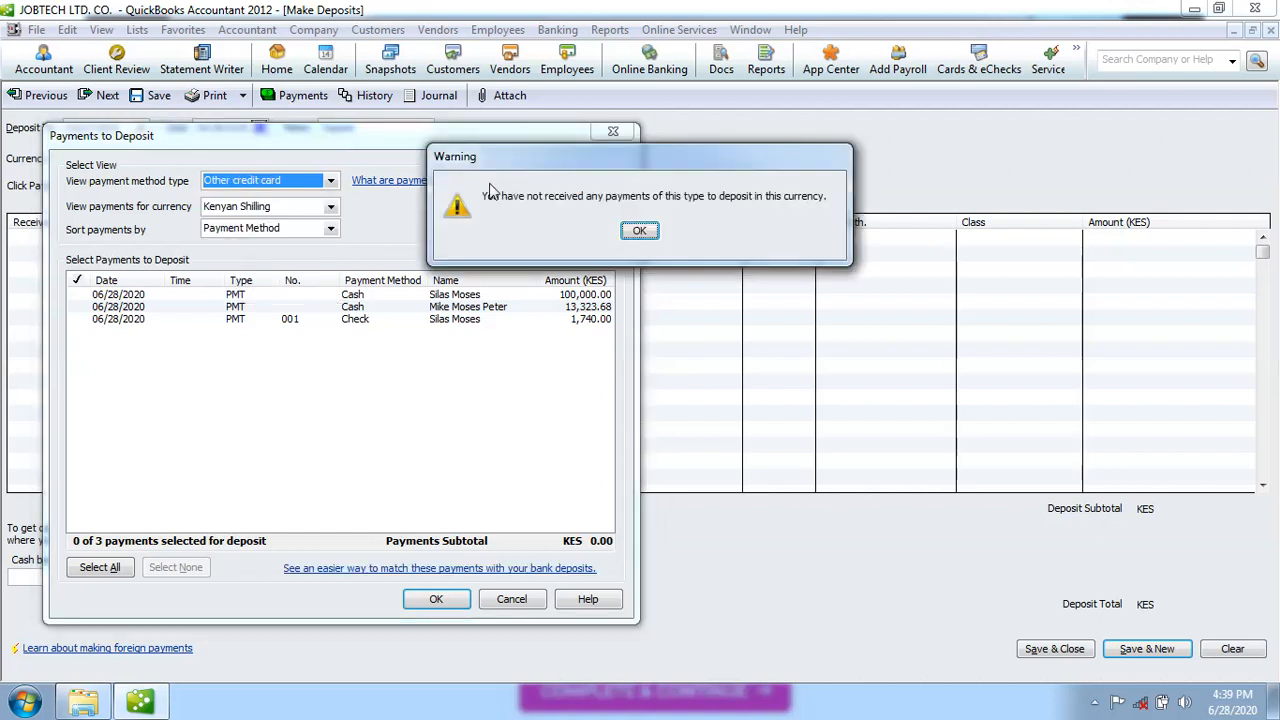
left_click(640, 231)
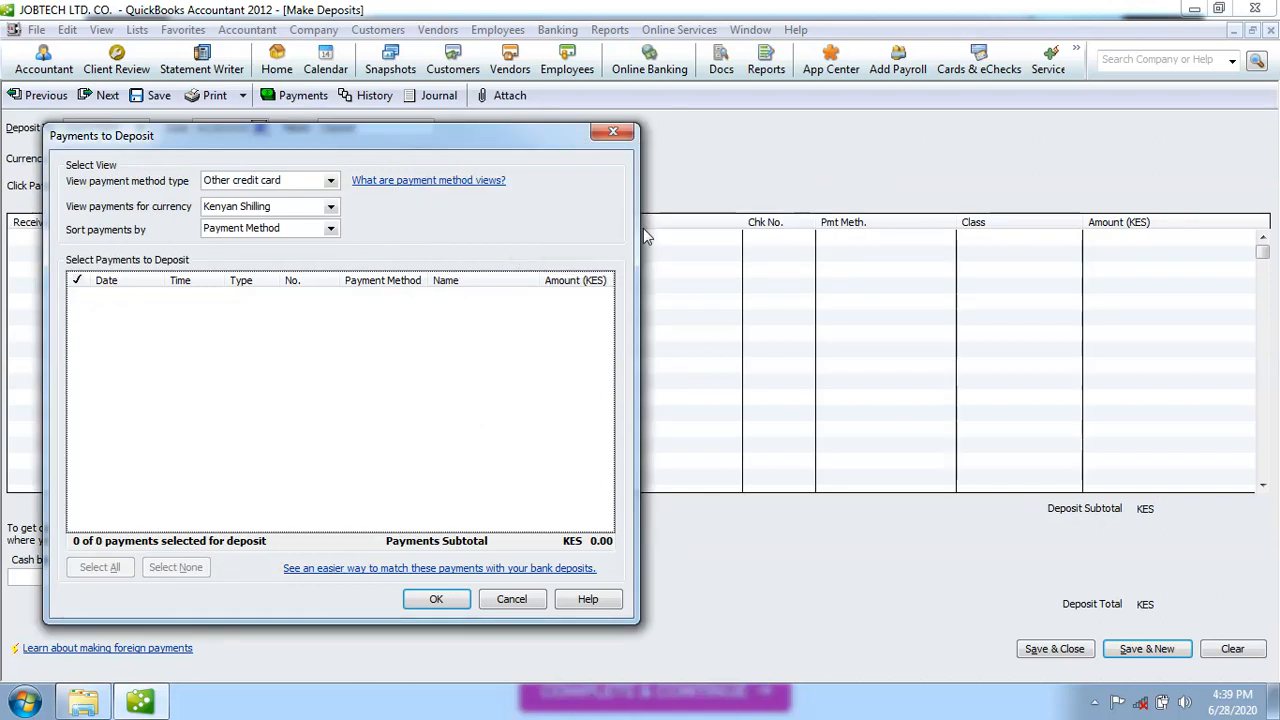
Step: Show all payment method types and add the 100,000.00 cash payment to the deposit
left_click(332, 183)
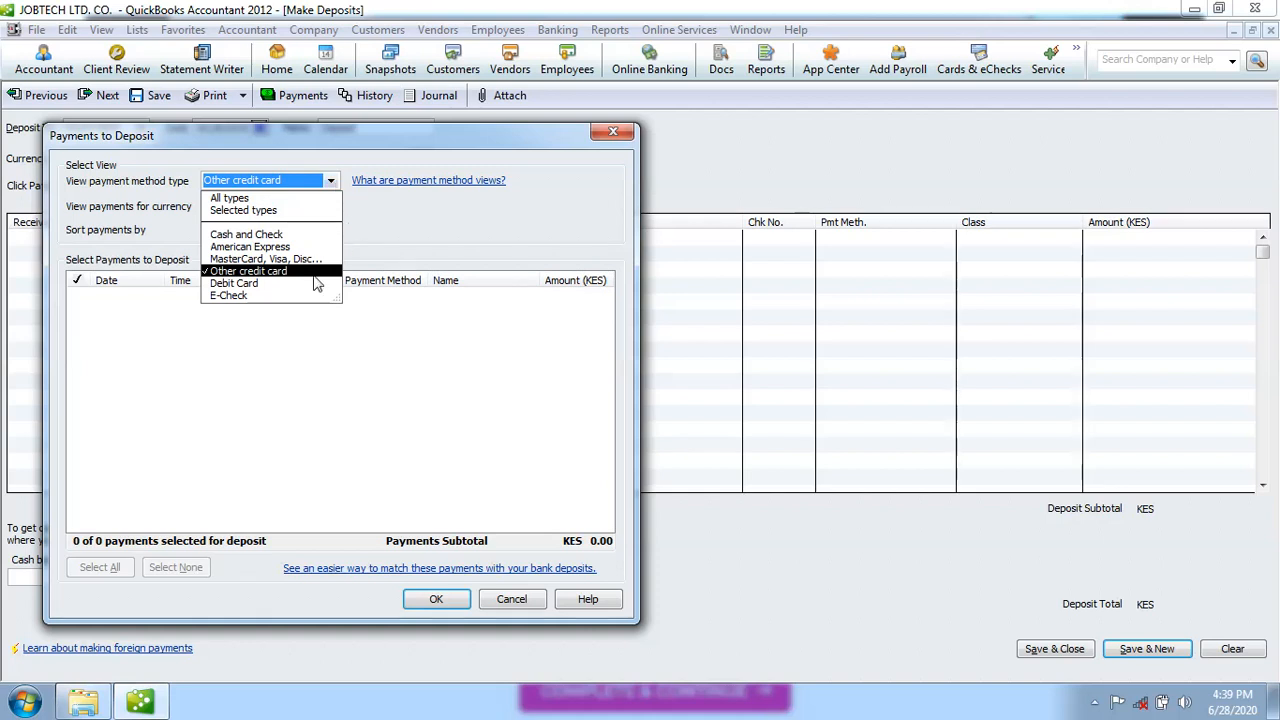
left_click(231, 198)
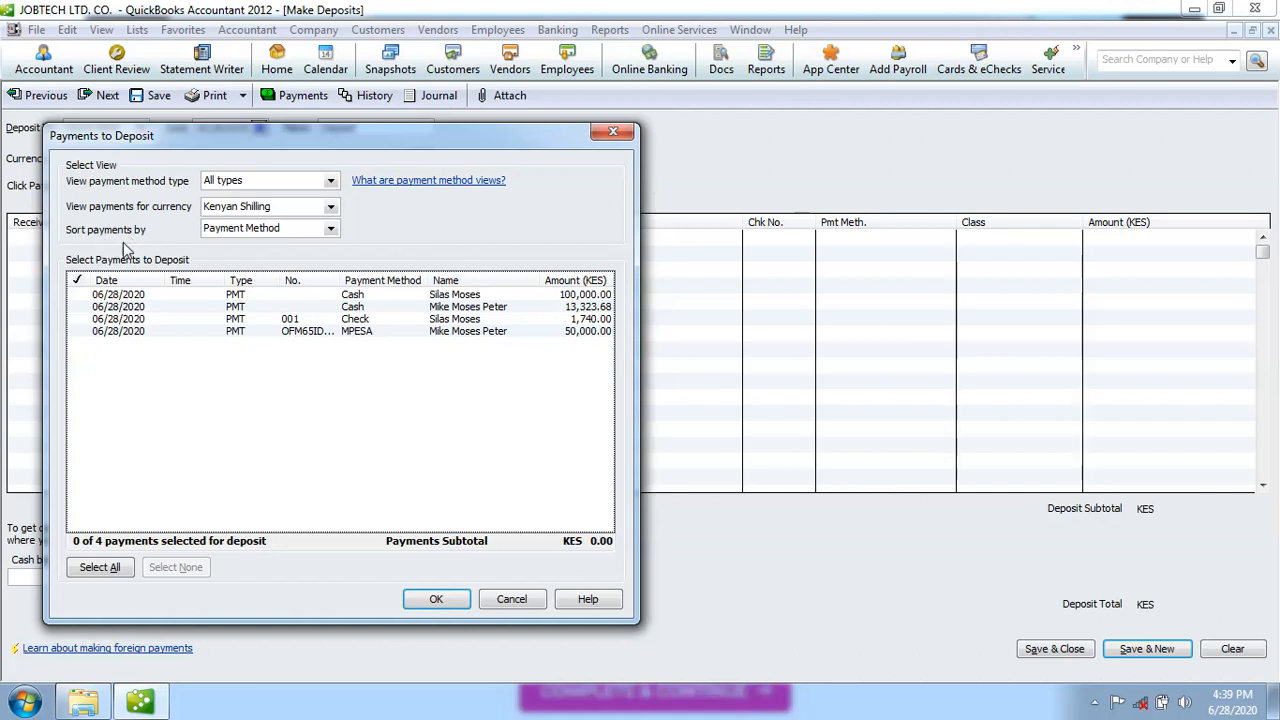
left_click(80, 296)
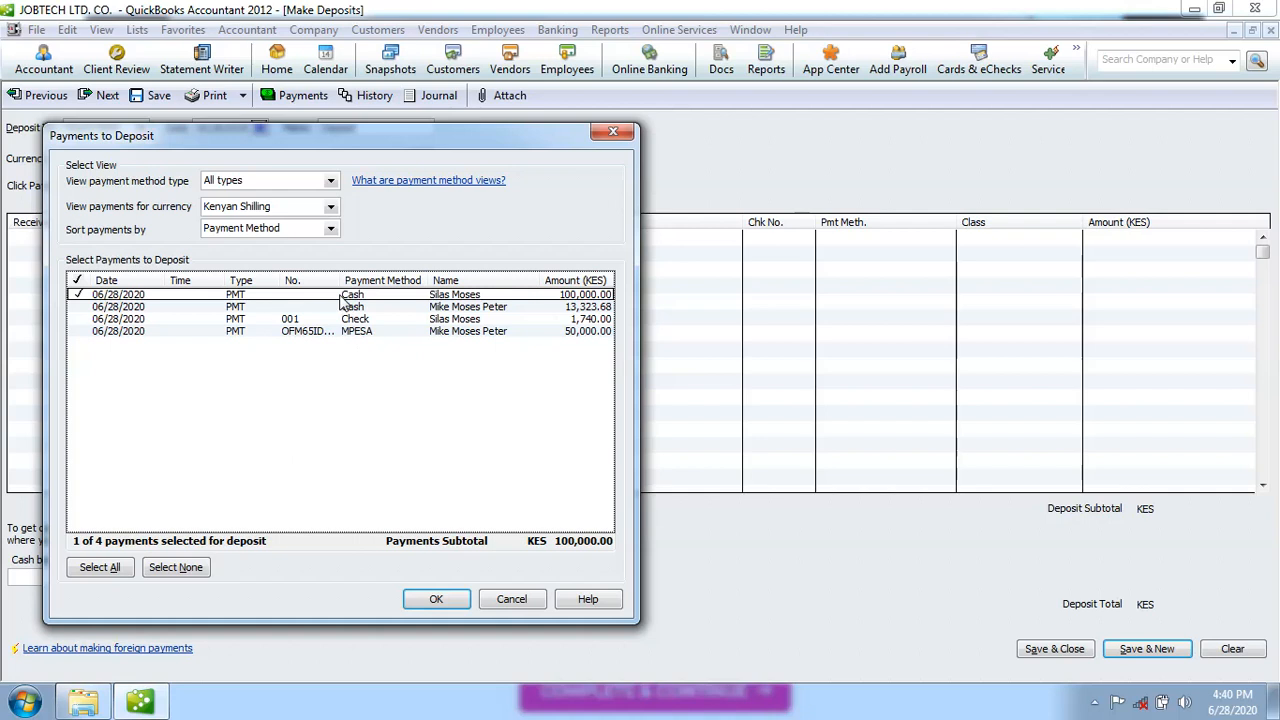
left_click(446, 605)
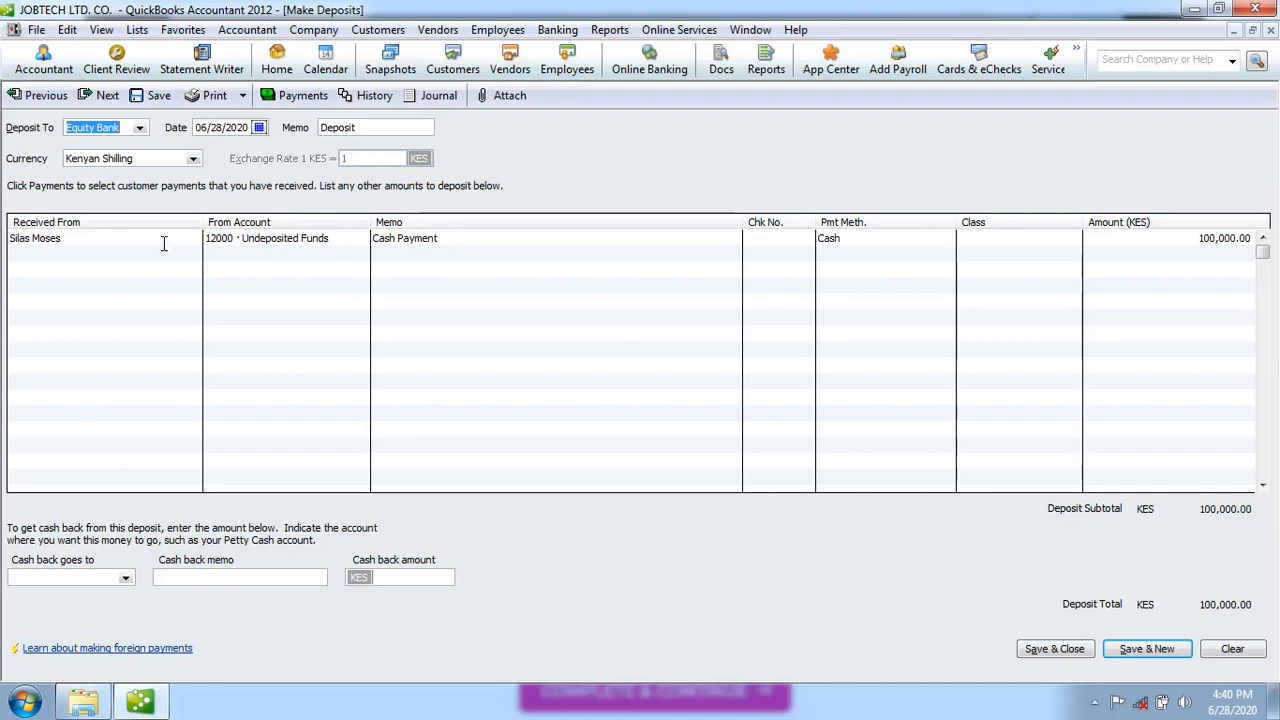
Step: Set Kenya Commercial Bank as the account to deposit to and dismiss the default account message
left_click(141, 129)
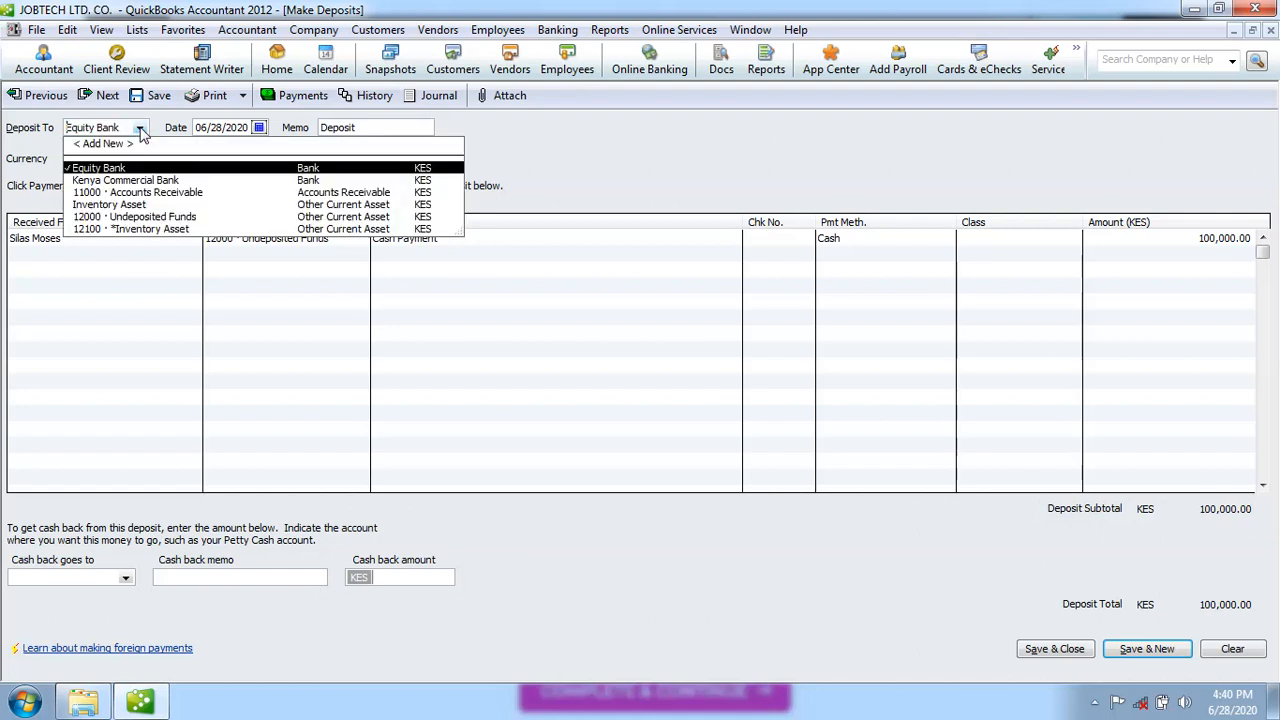
left_click(165, 181)
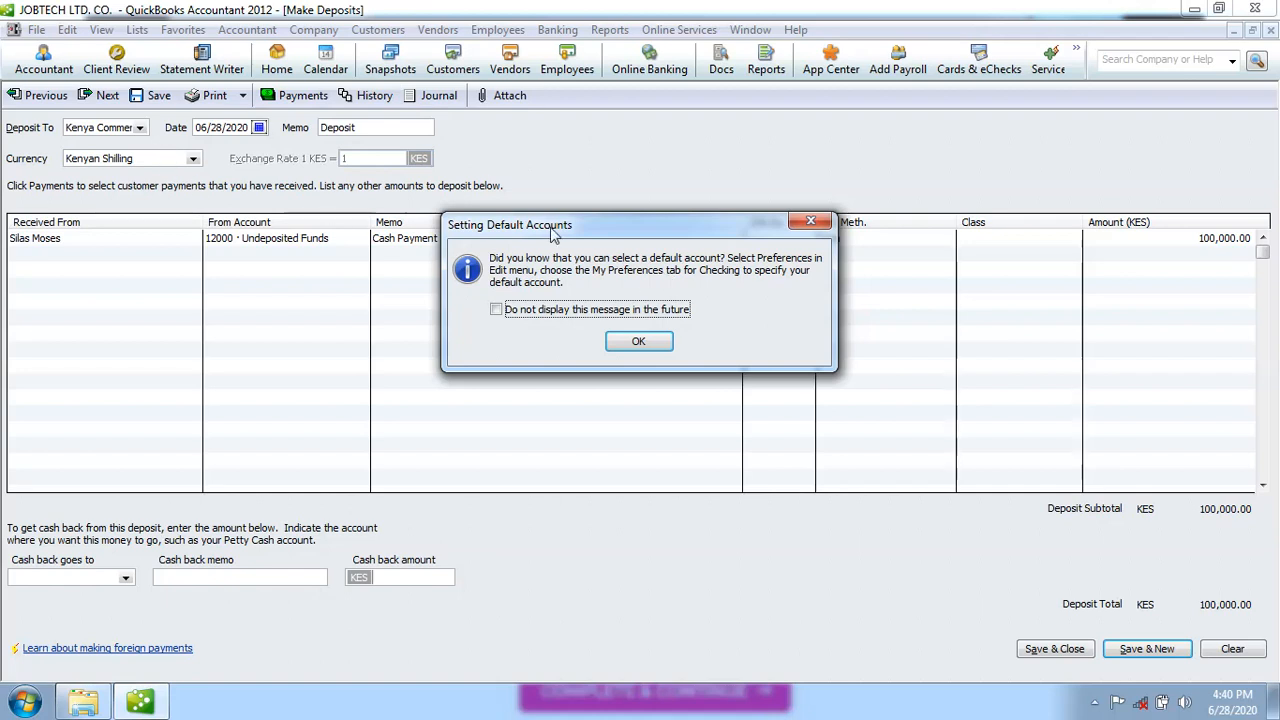
left_click(647, 345)
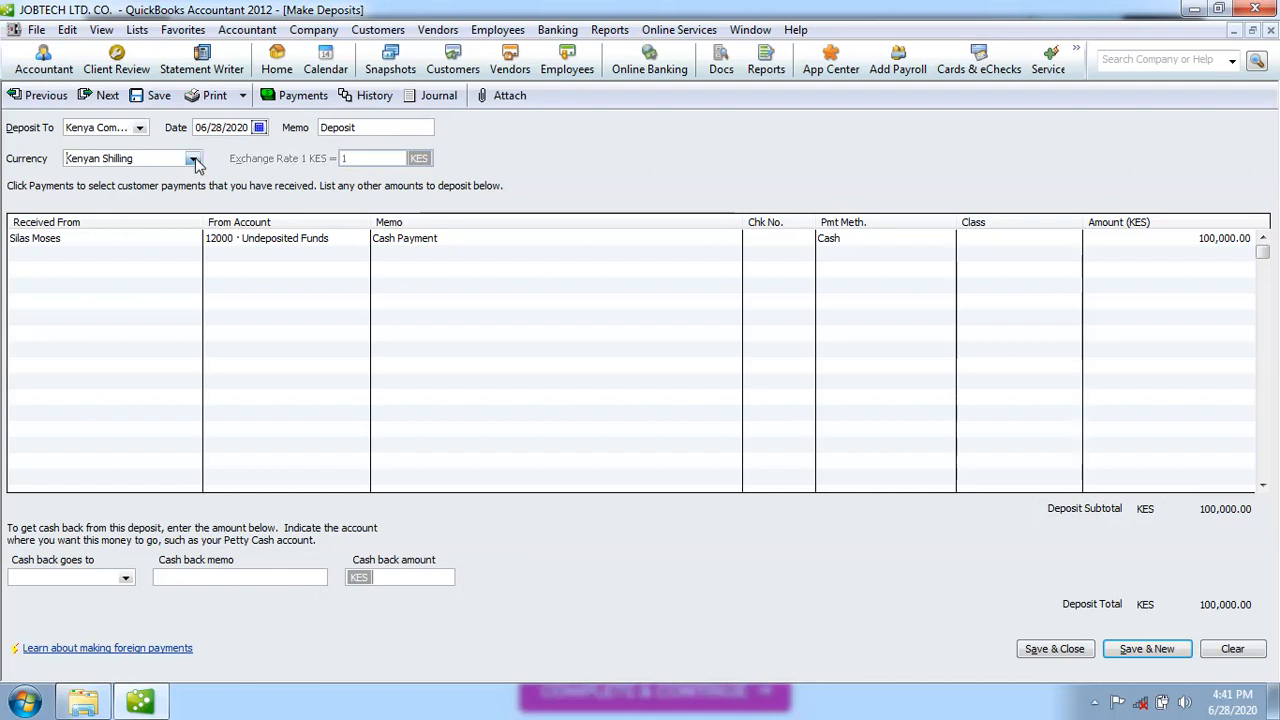
Step: Check the deposit's currency choices, keeping Kenyan Shilling, and view the class choices for the cash payment line without assigning one
left_click(193, 160)
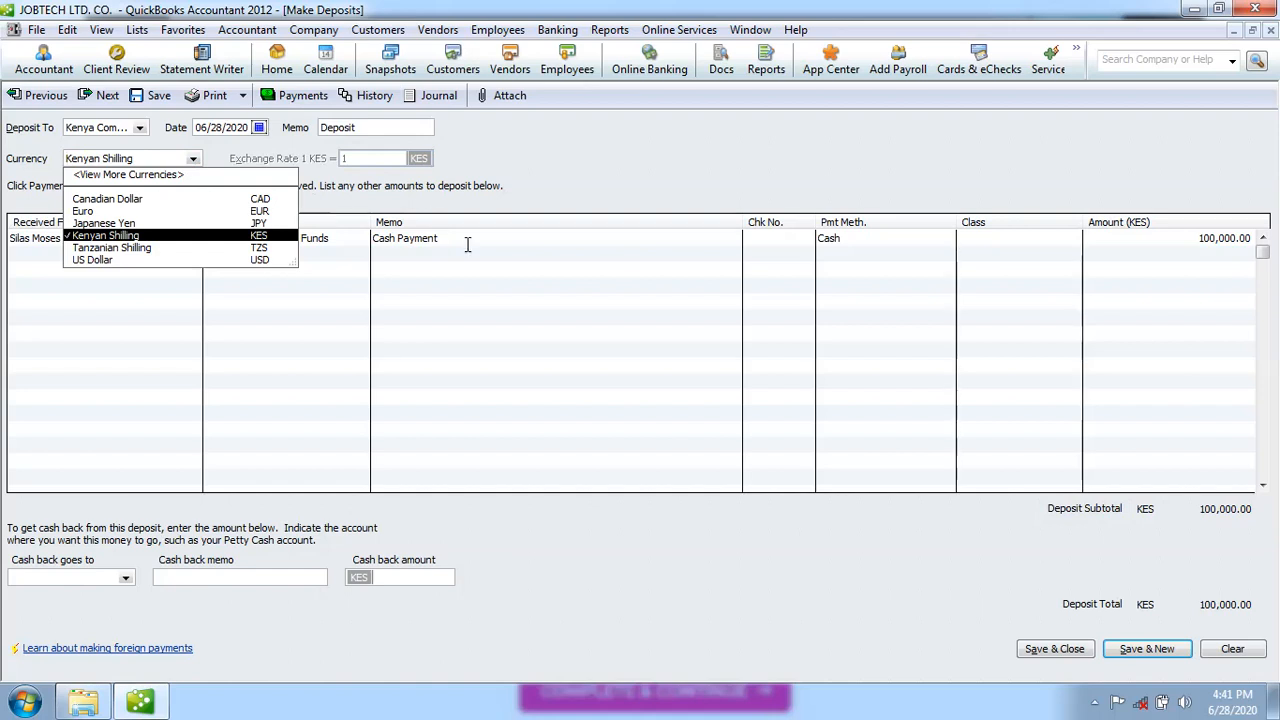
left_click(180, 242)
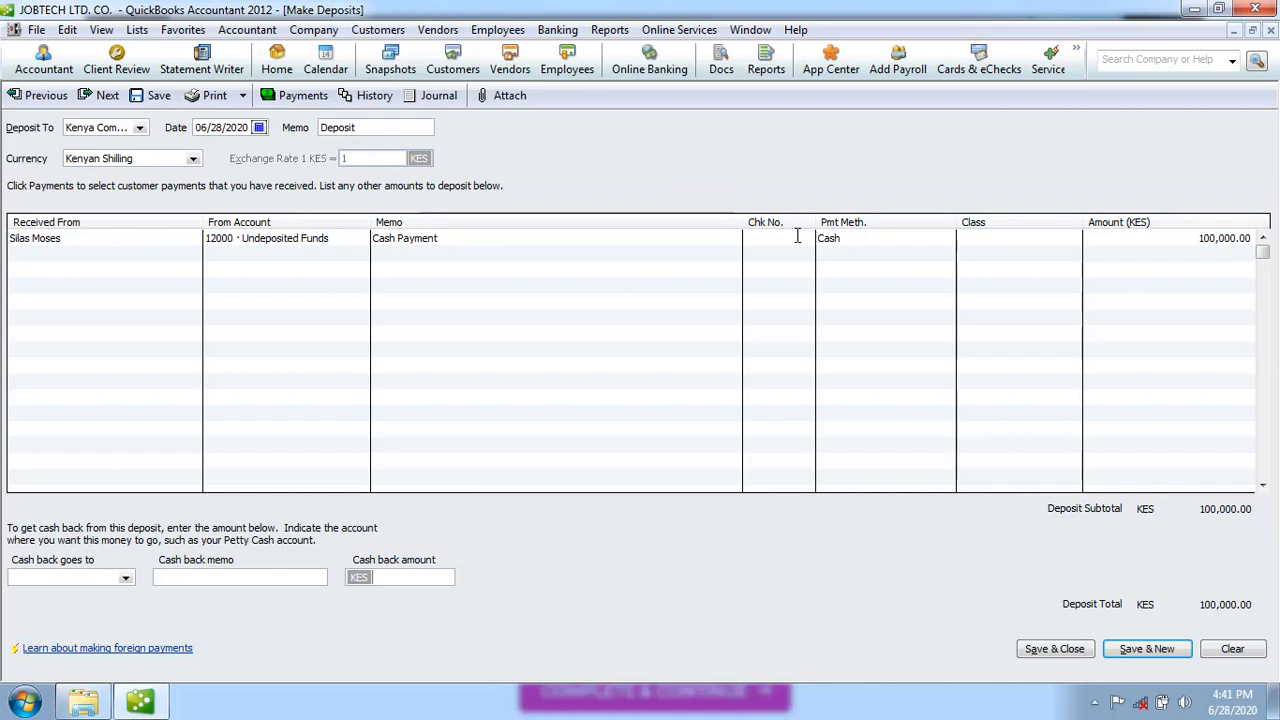
left_click(968, 240)
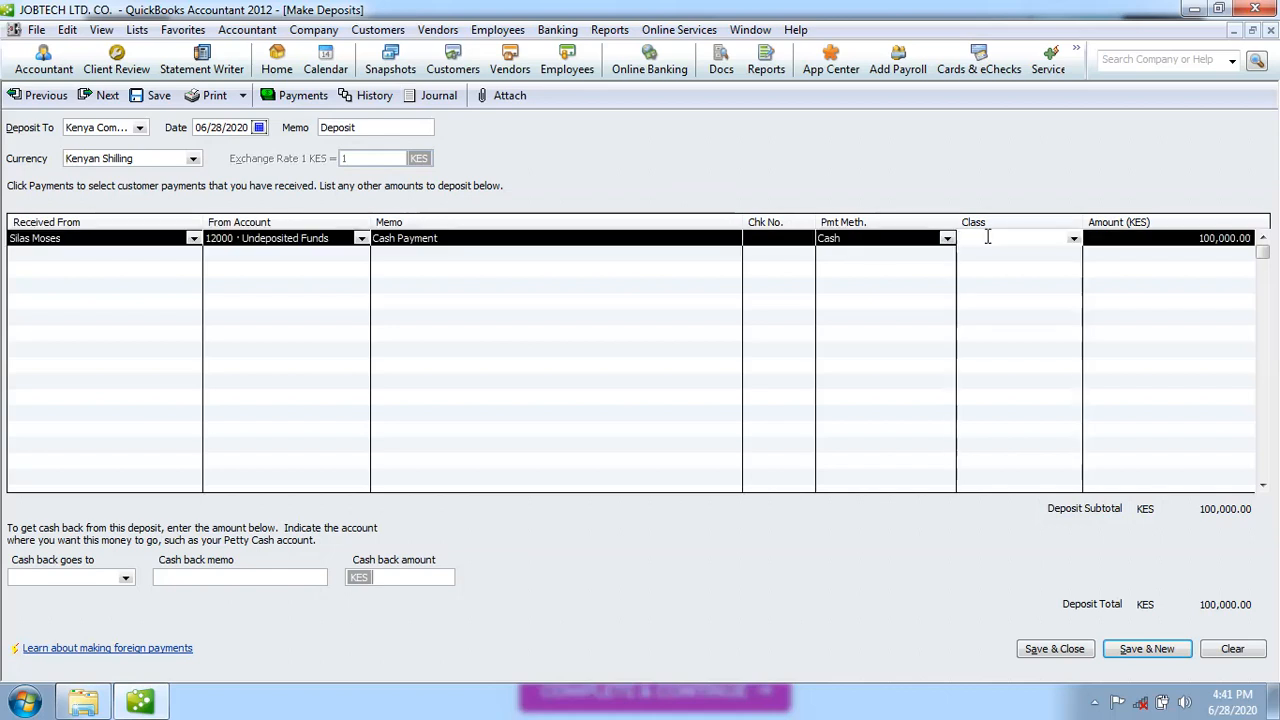
left_click(1073, 239)
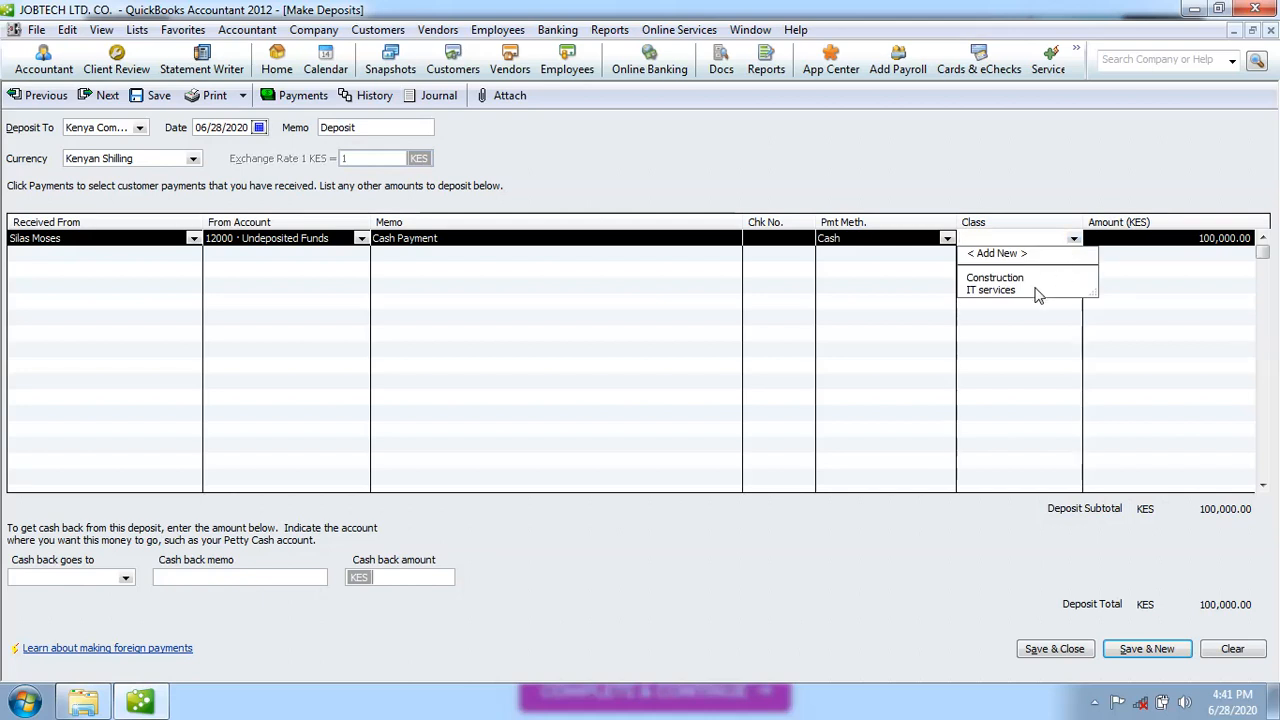
left_click(1005, 155)
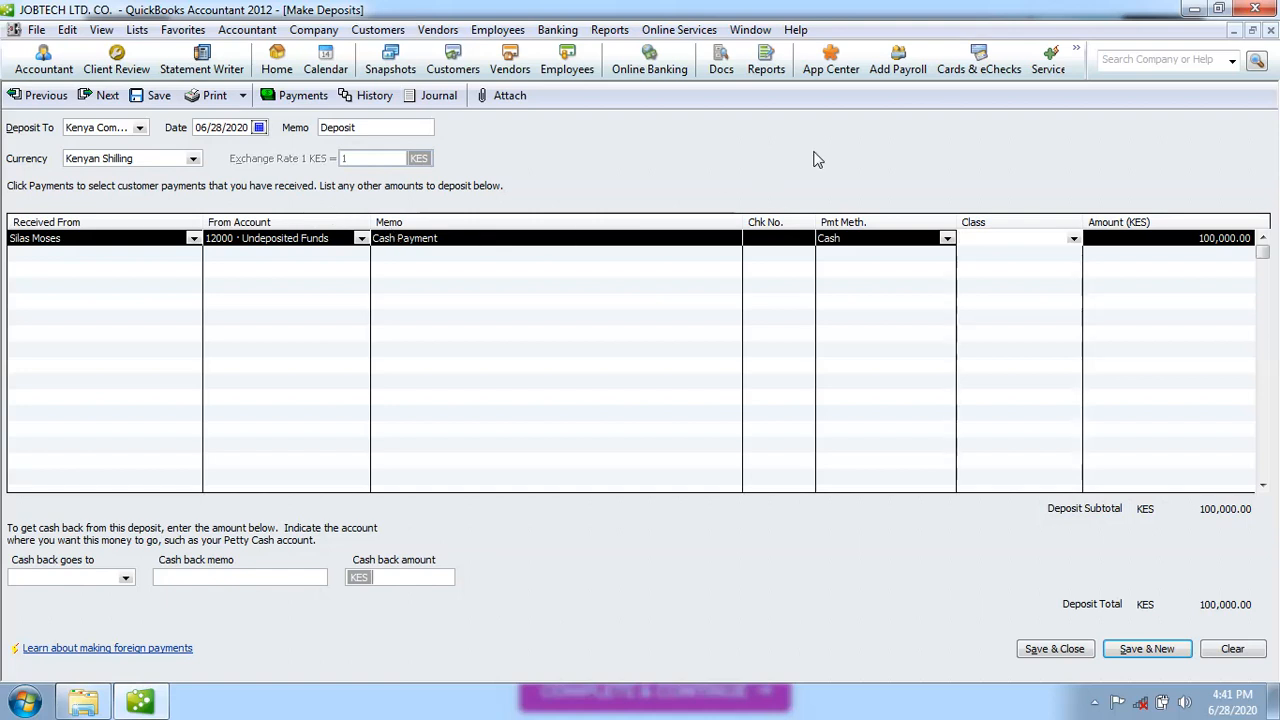
left_click(394, 127)
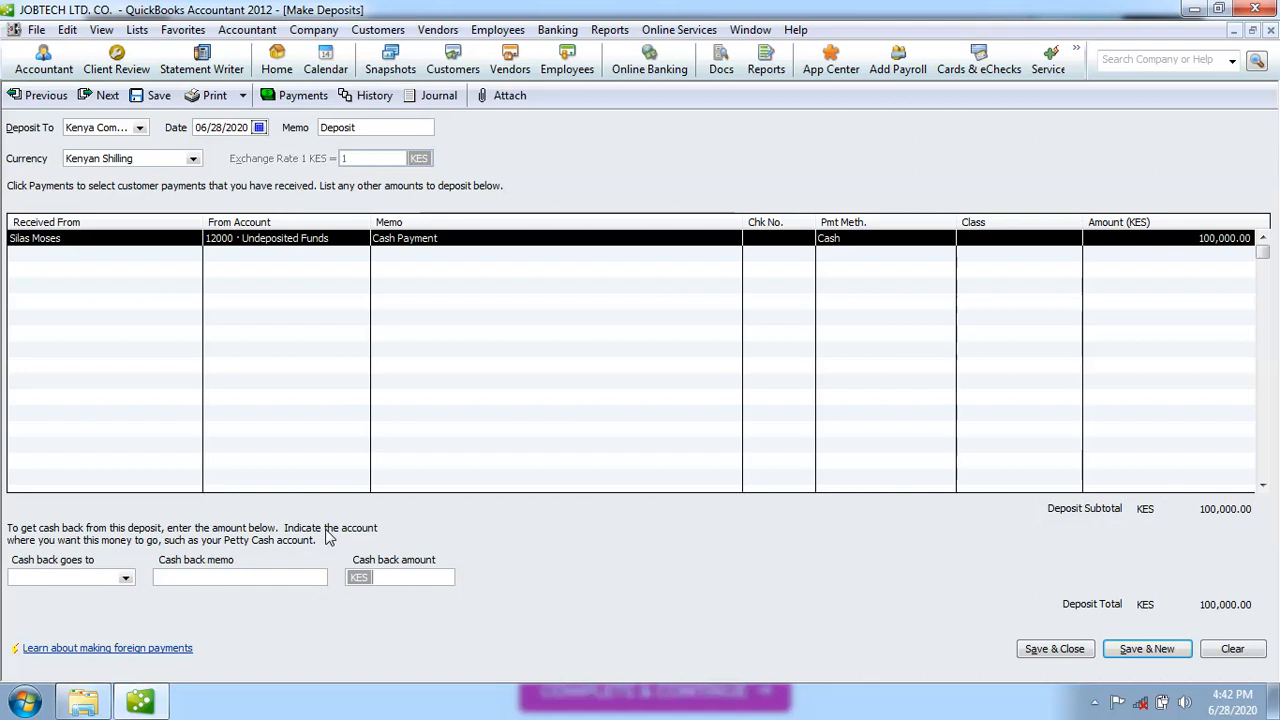
Step: Look through the accounts available for receiving cash back from the deposit
left_click(126, 579)
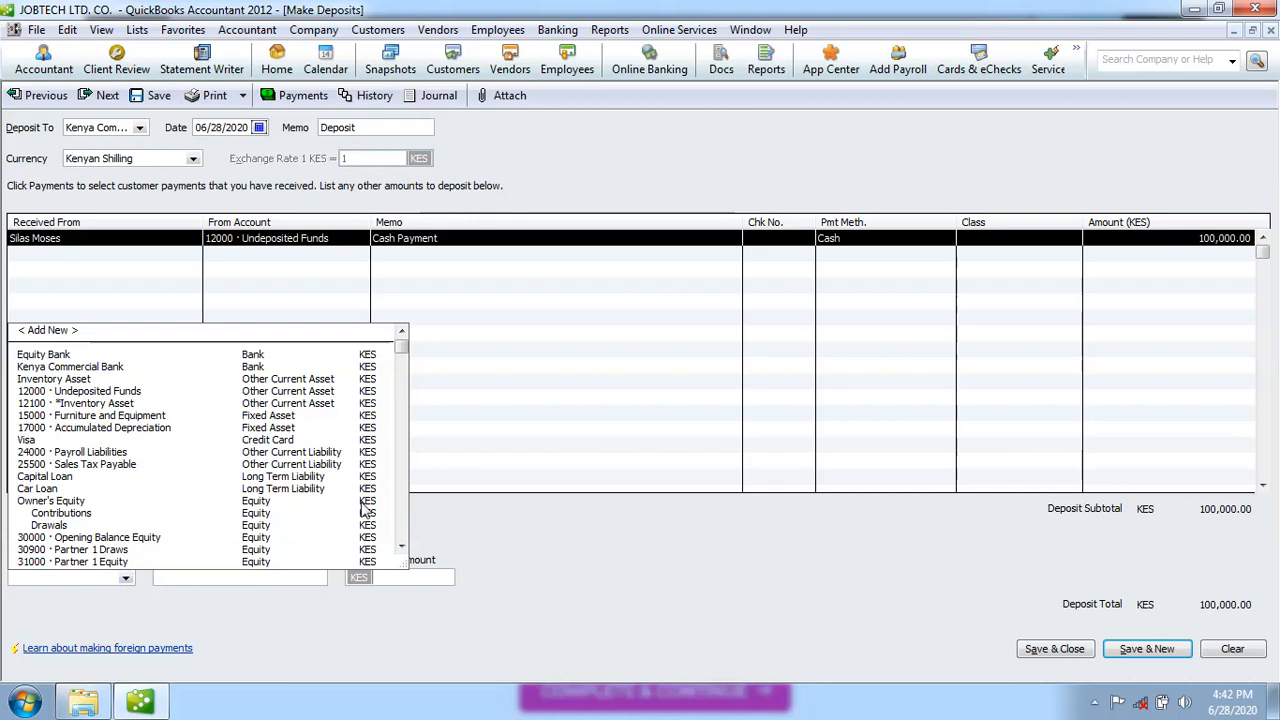
left_click(400, 548)
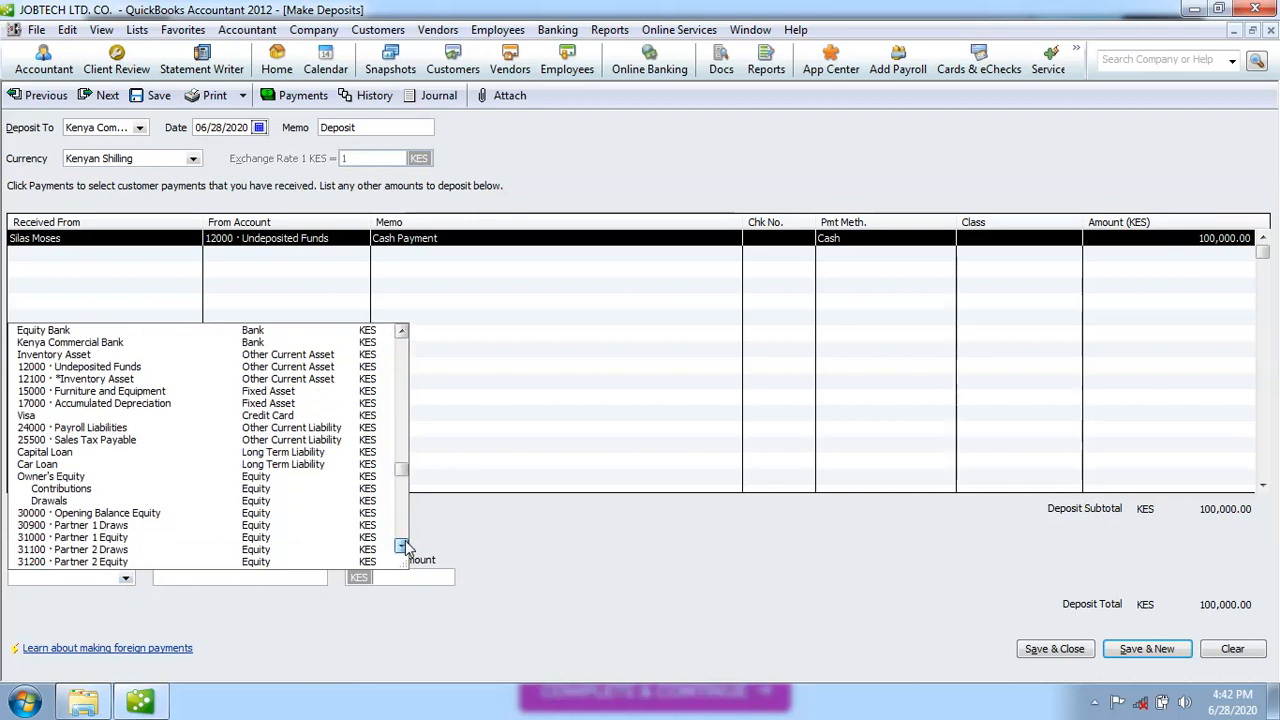
left_click(400, 548)
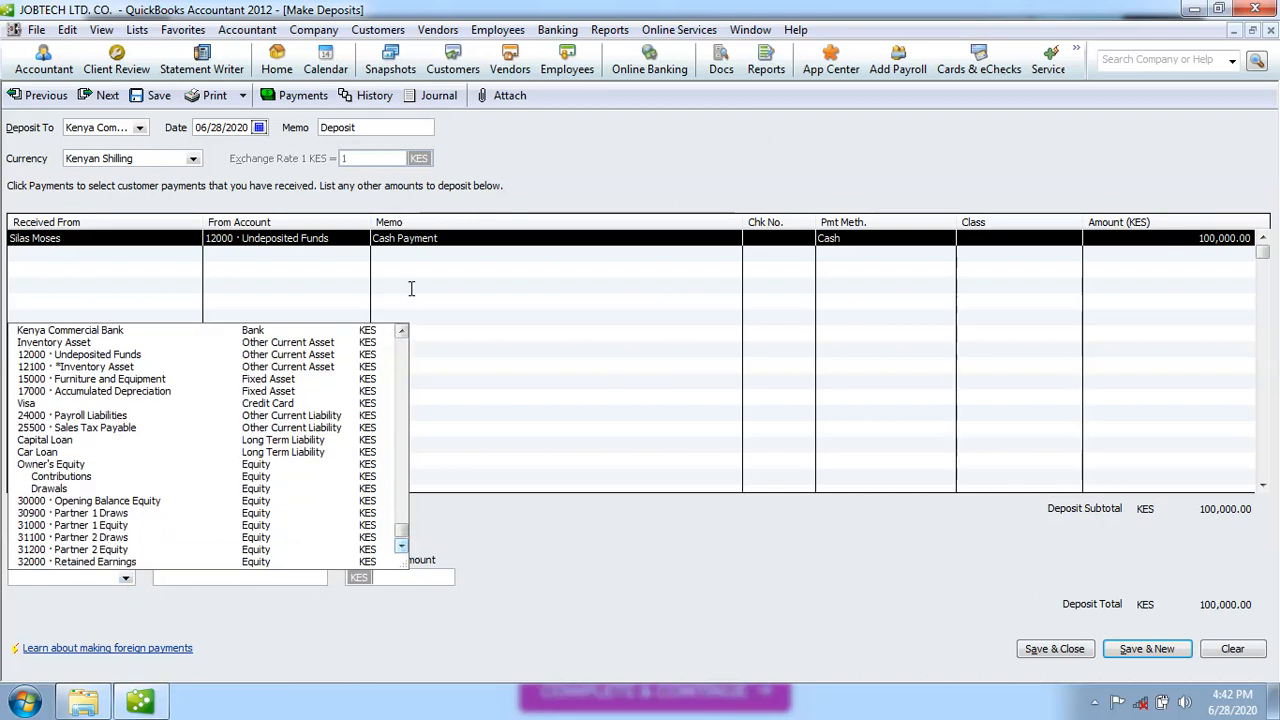
left_click(401, 332)
left_click(401, 332)
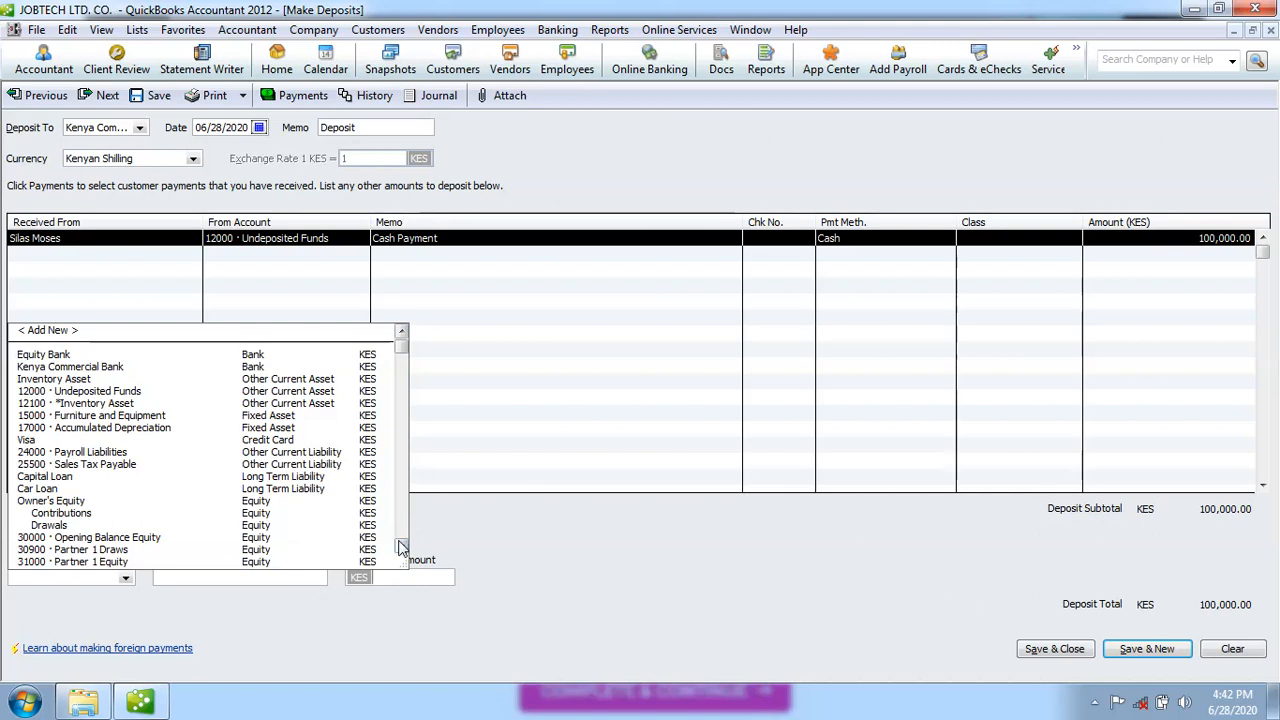
left_click(401, 549)
left_click(401, 549)
left_click(401, 549)
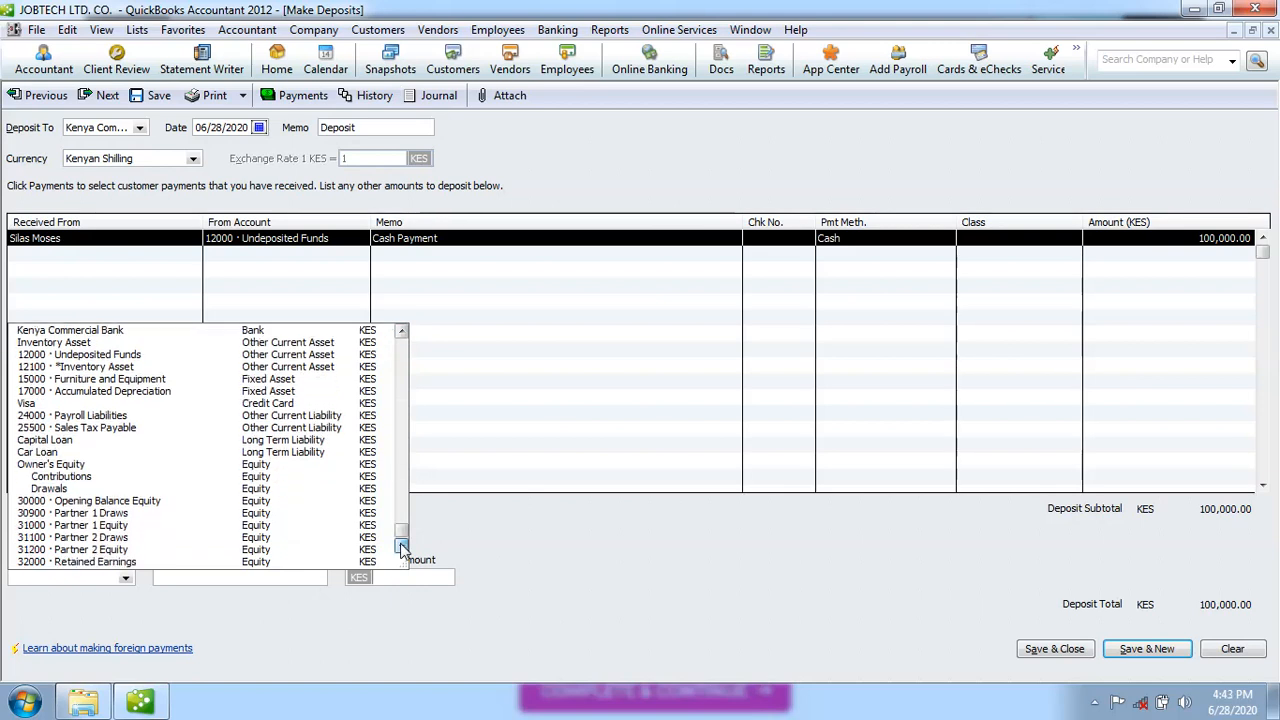
left_click(401, 331)
left_click(401, 331)
left_click(401, 331)
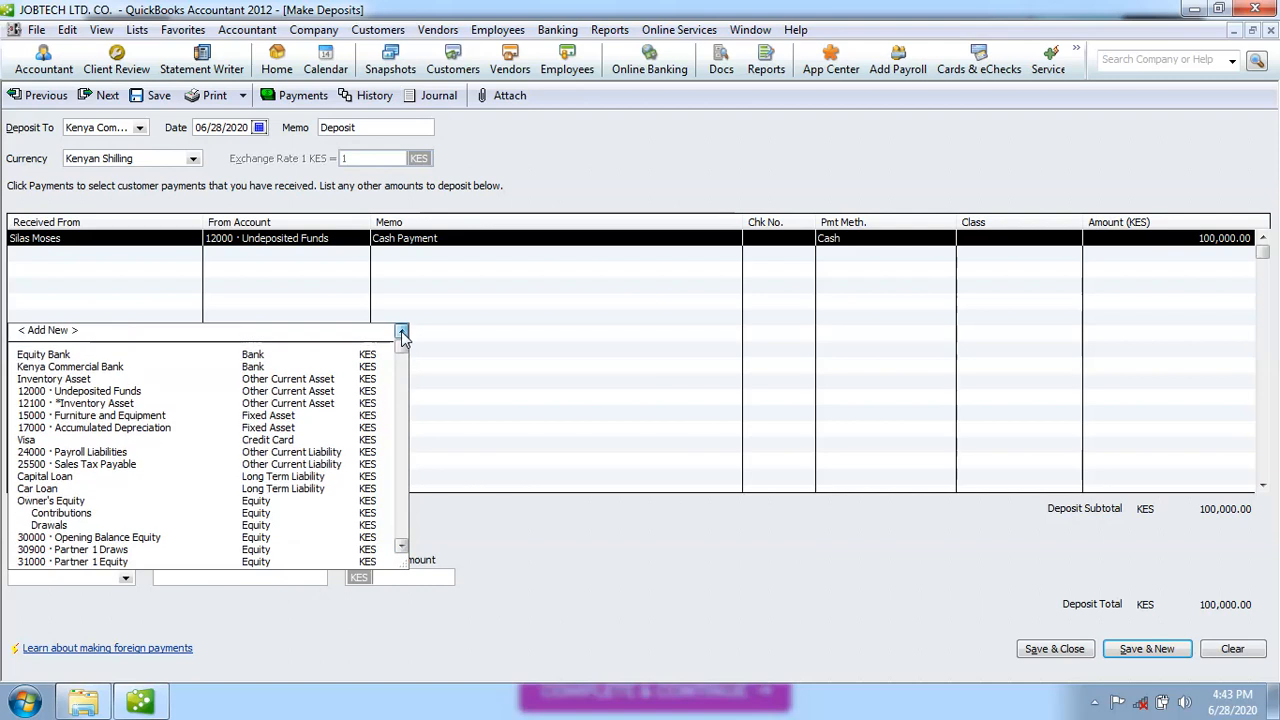
left_click(504, 568)
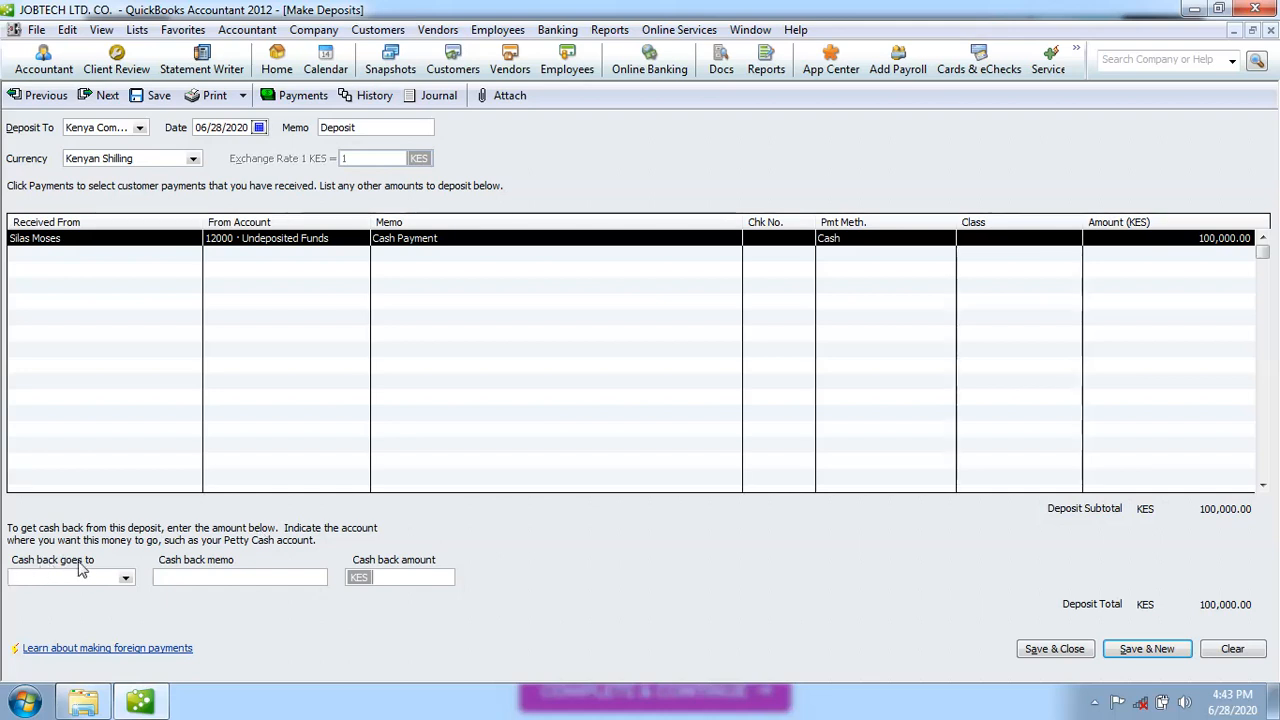
Step: Direct cash back from the deposit to Equity Bank with an amount of 20,000
left_click(126, 580)
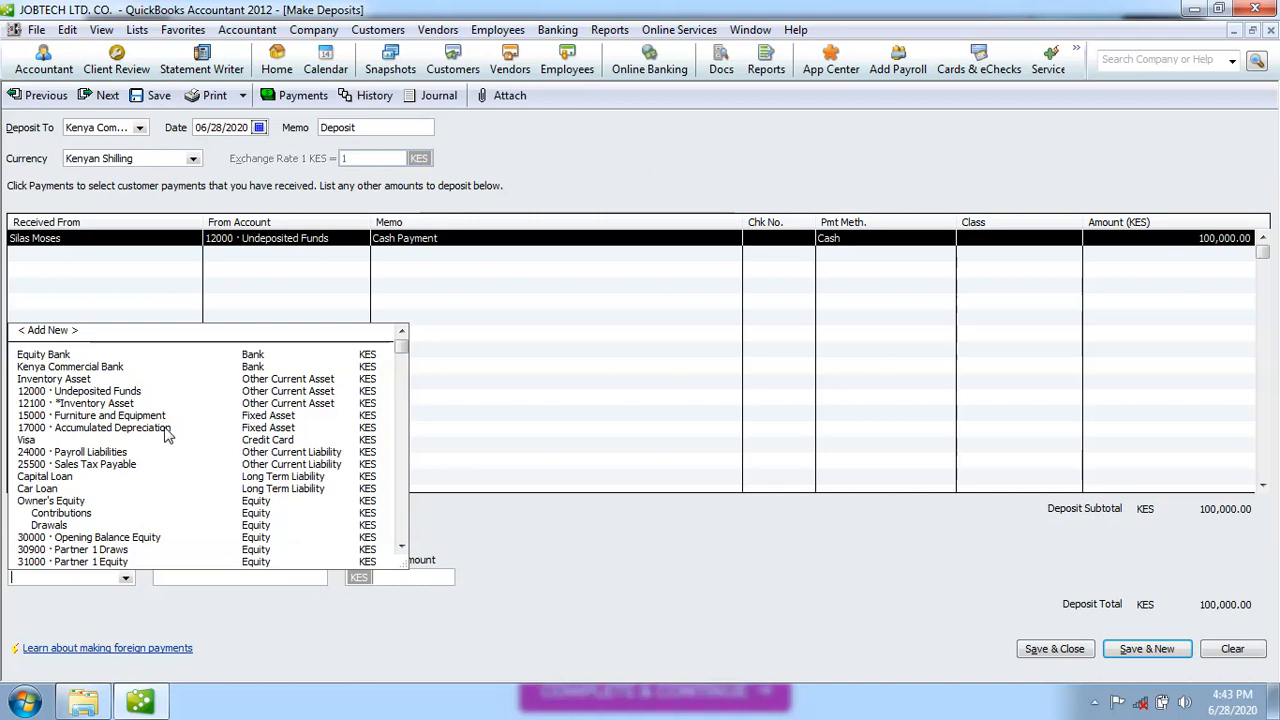
left_click(62, 356)
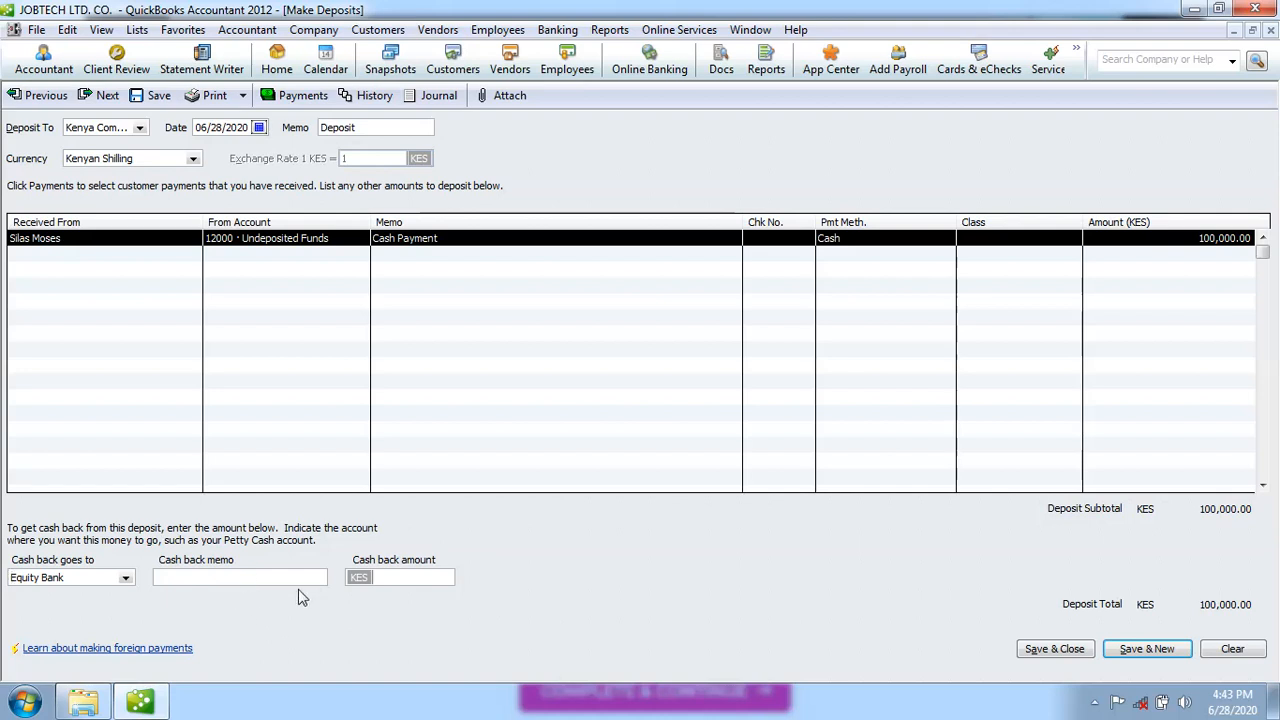
left_click(394, 577)
type("20000")
Step: Set the cash back memo to "Daily operation expense", then save and close the deposit
left_click(187, 578)
type("Operation expense")
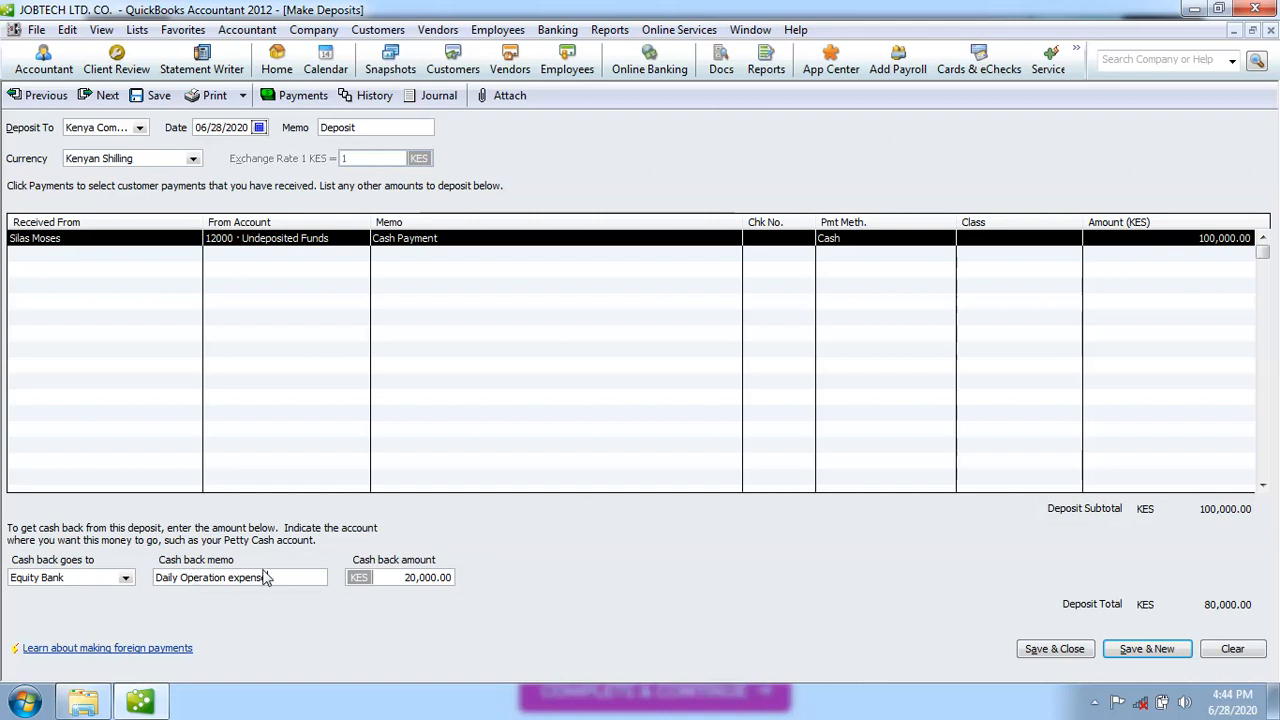
left_click(187, 580)
key("BackSpace")
type("o")
left_click(389, 577)
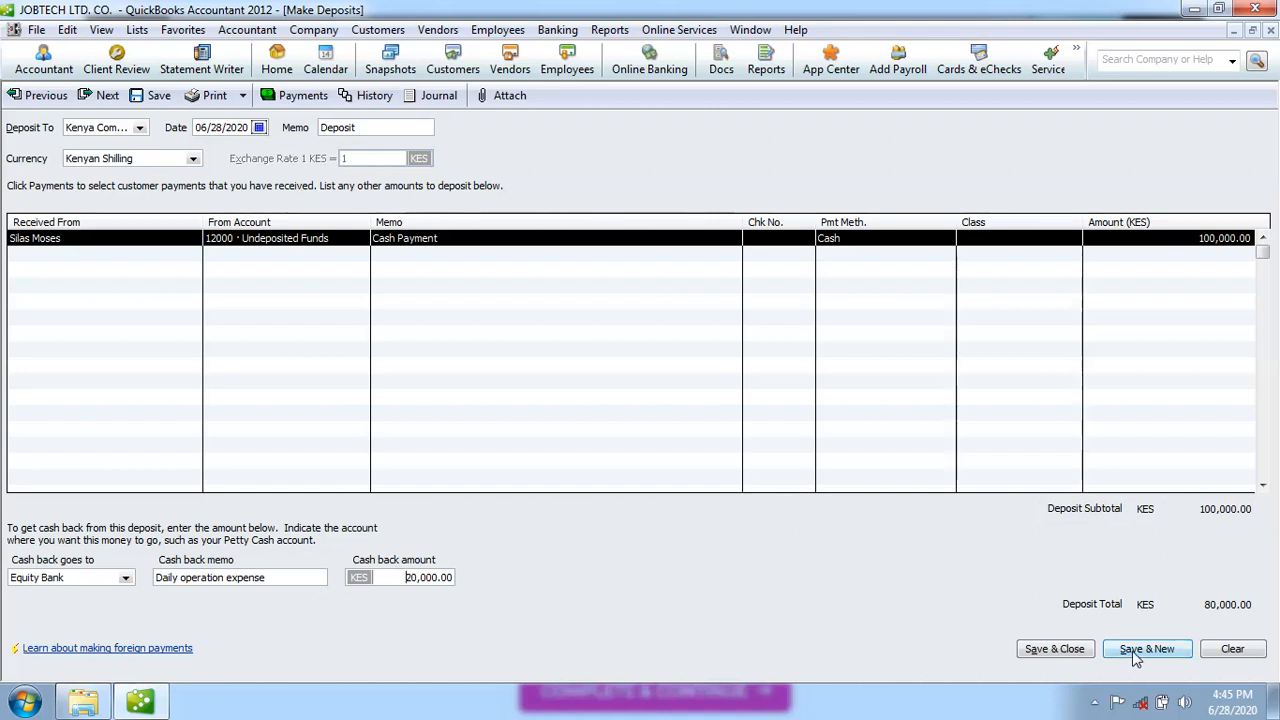
left_click(1055, 650)
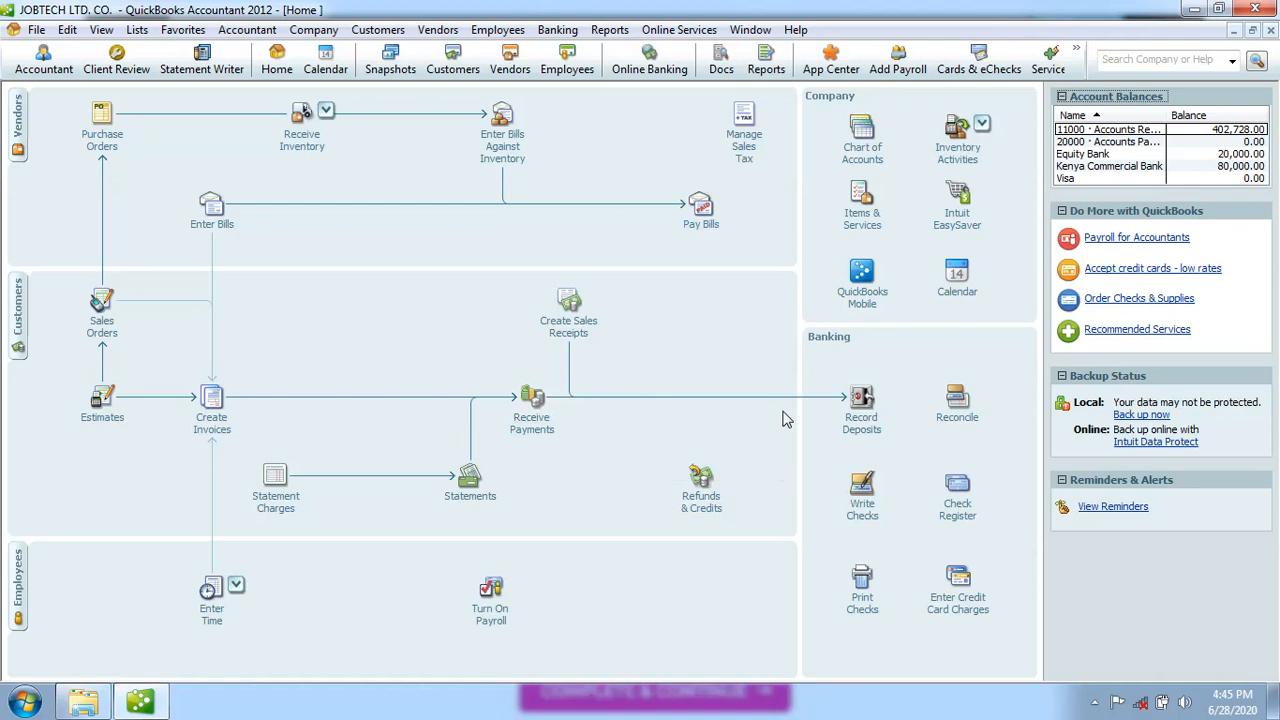
left_click(861, 405)
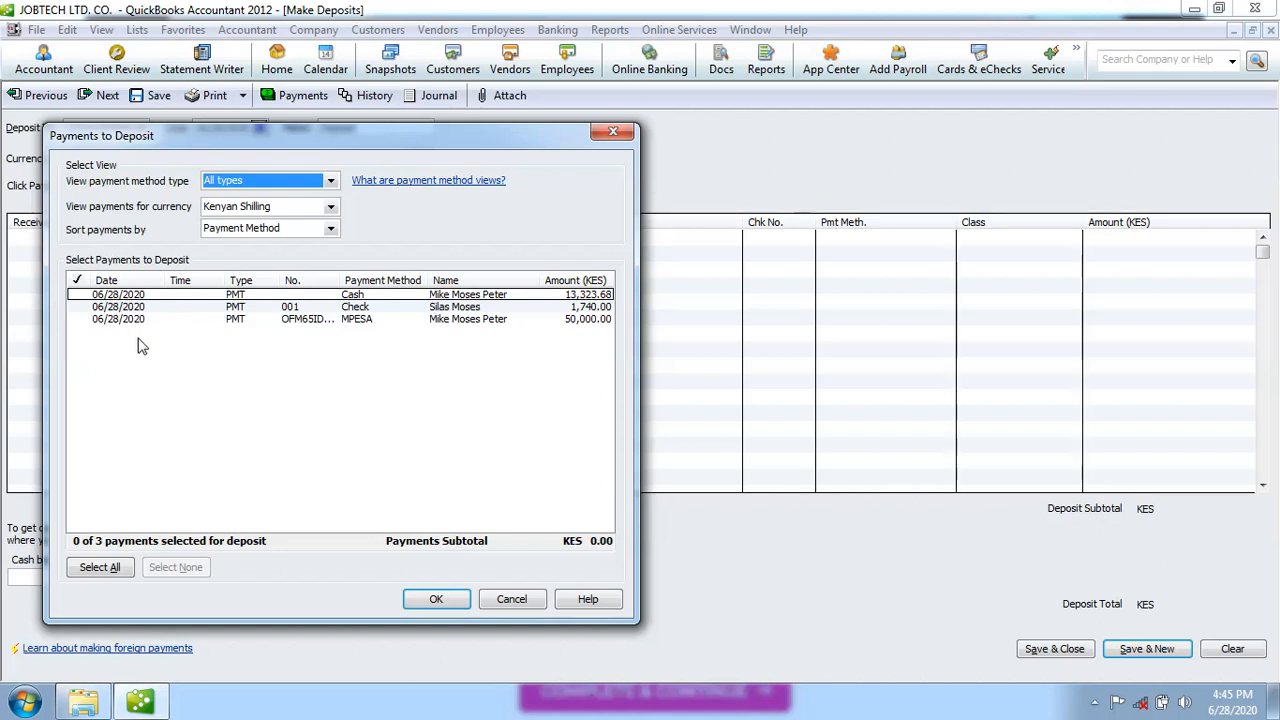
left_click(79, 308)
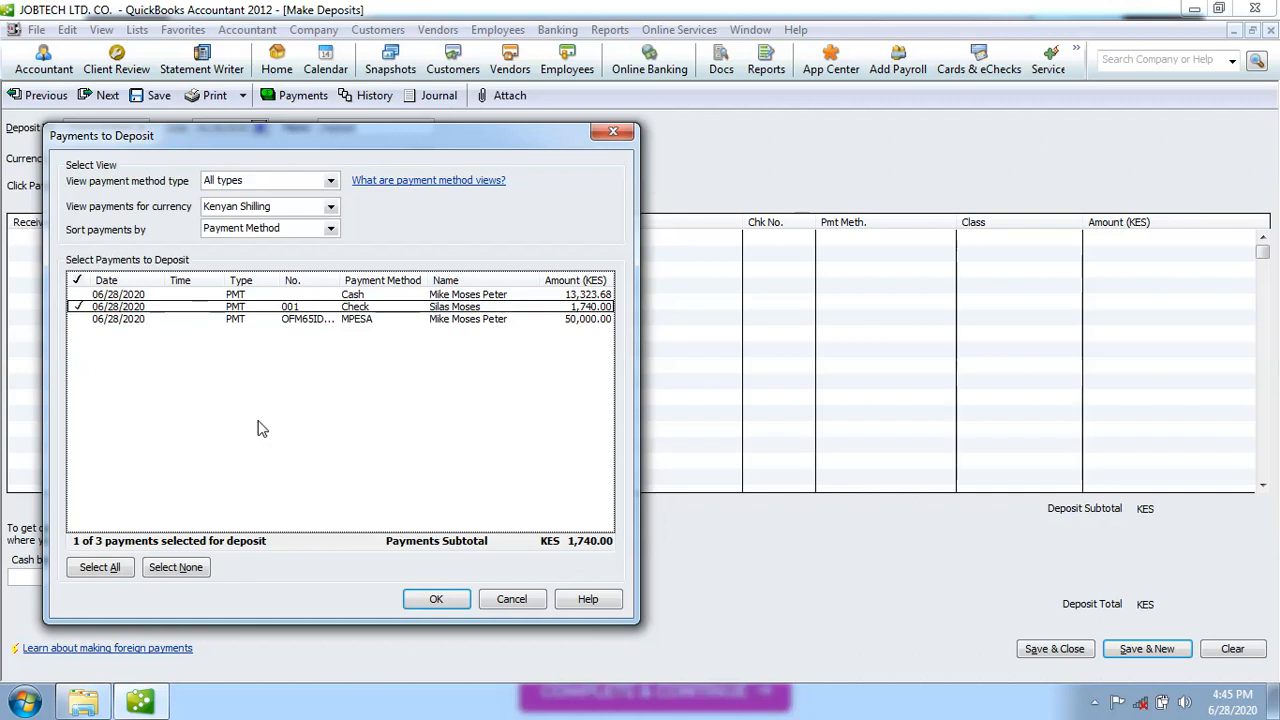
left_click(437, 600)
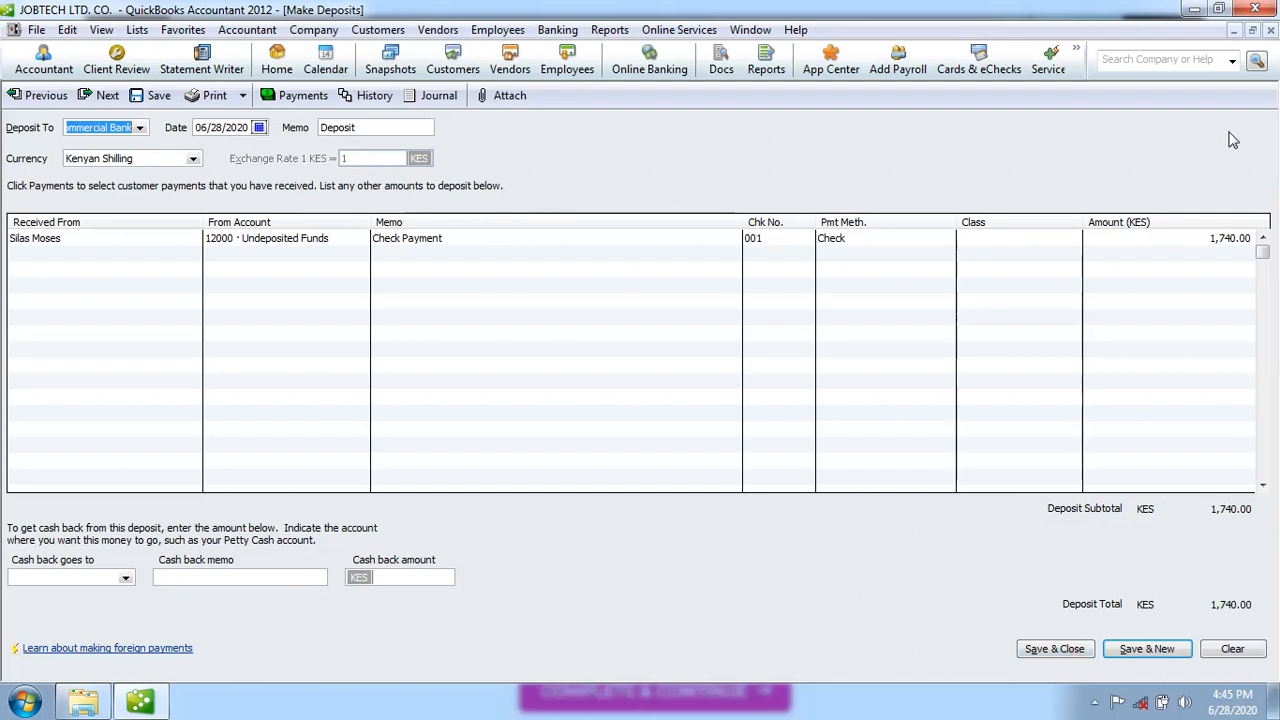
left_click(1271, 31)
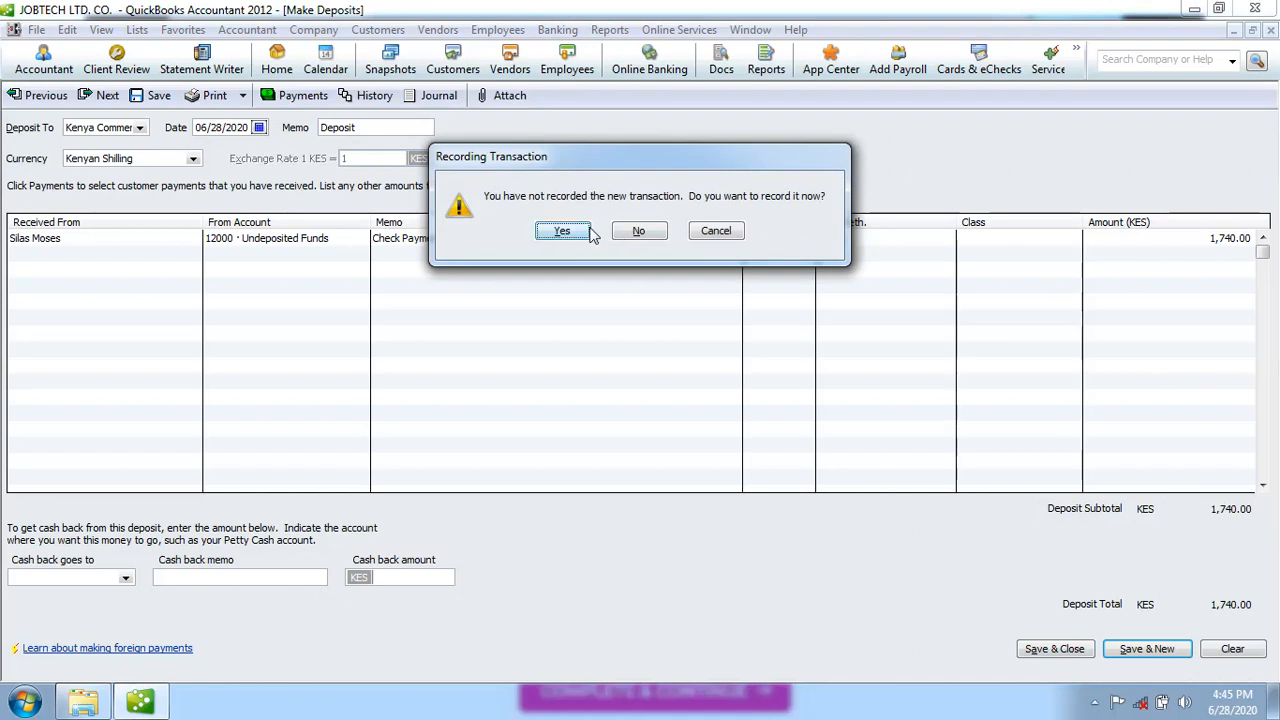
left_click(640, 231)
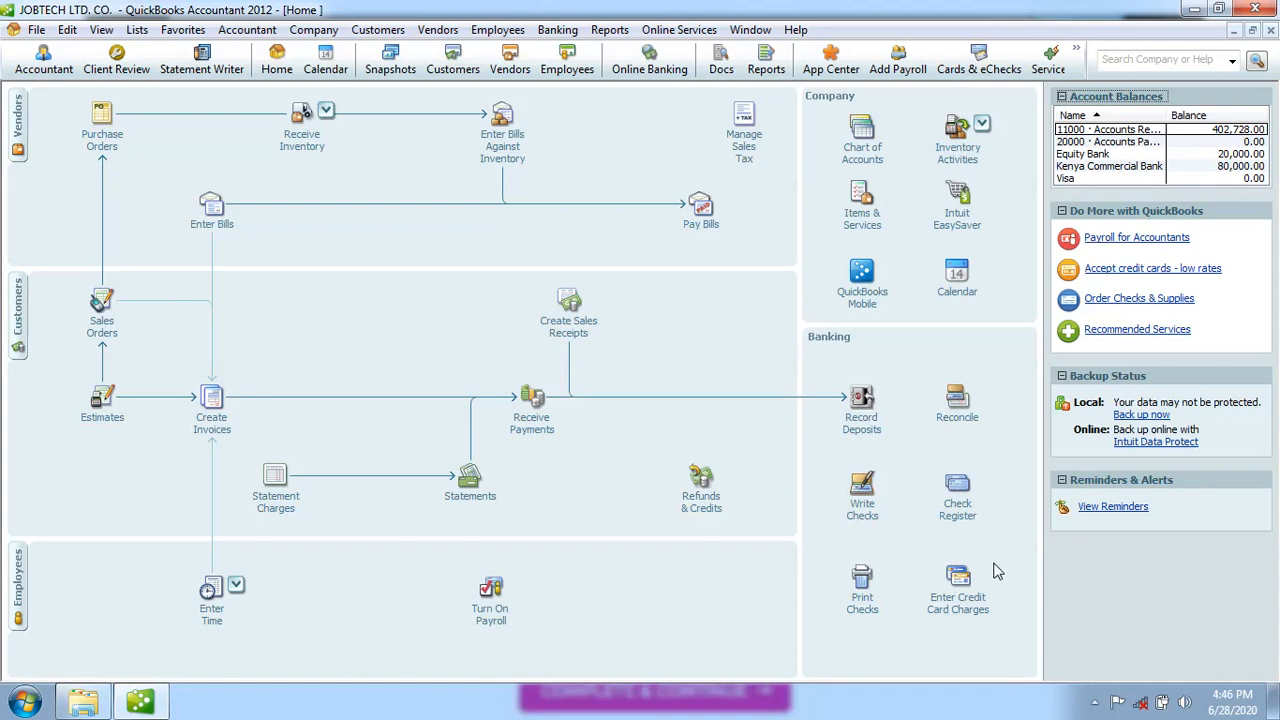
Step: Open the Kenya Commercial Bank register, review the recorded deposit, and close the register
left_click(955, 493)
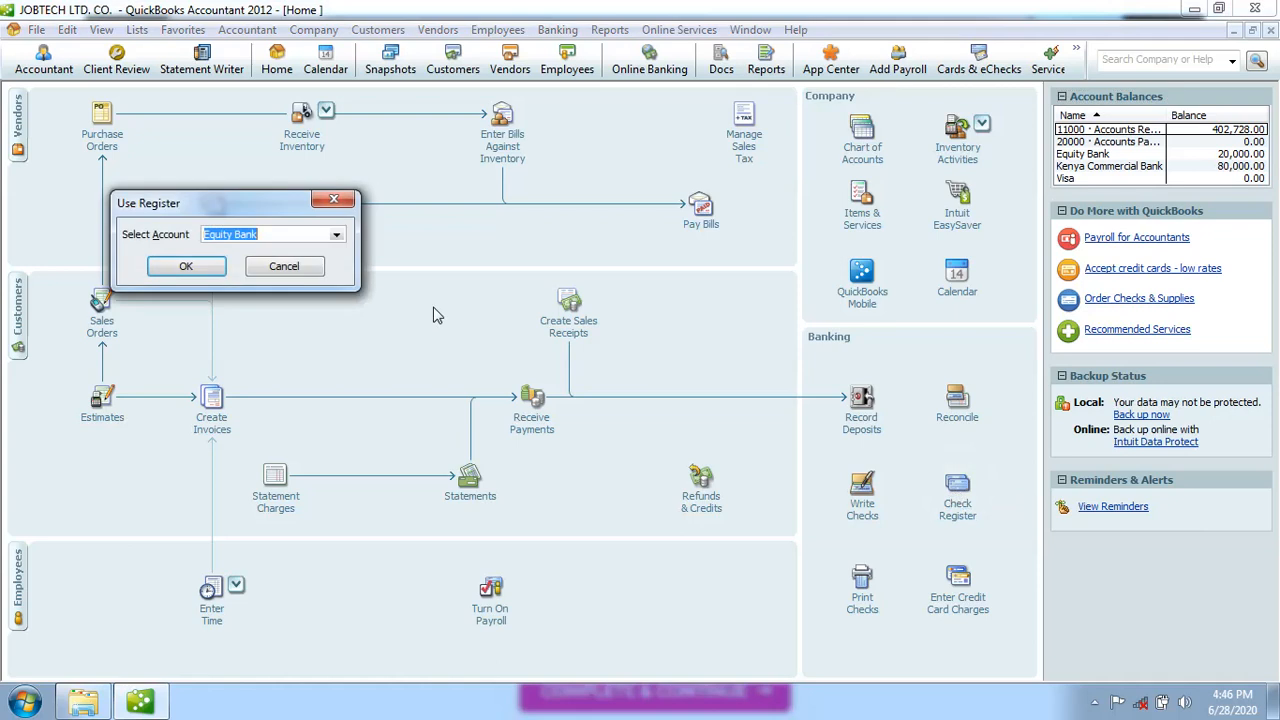
left_click(336, 235)
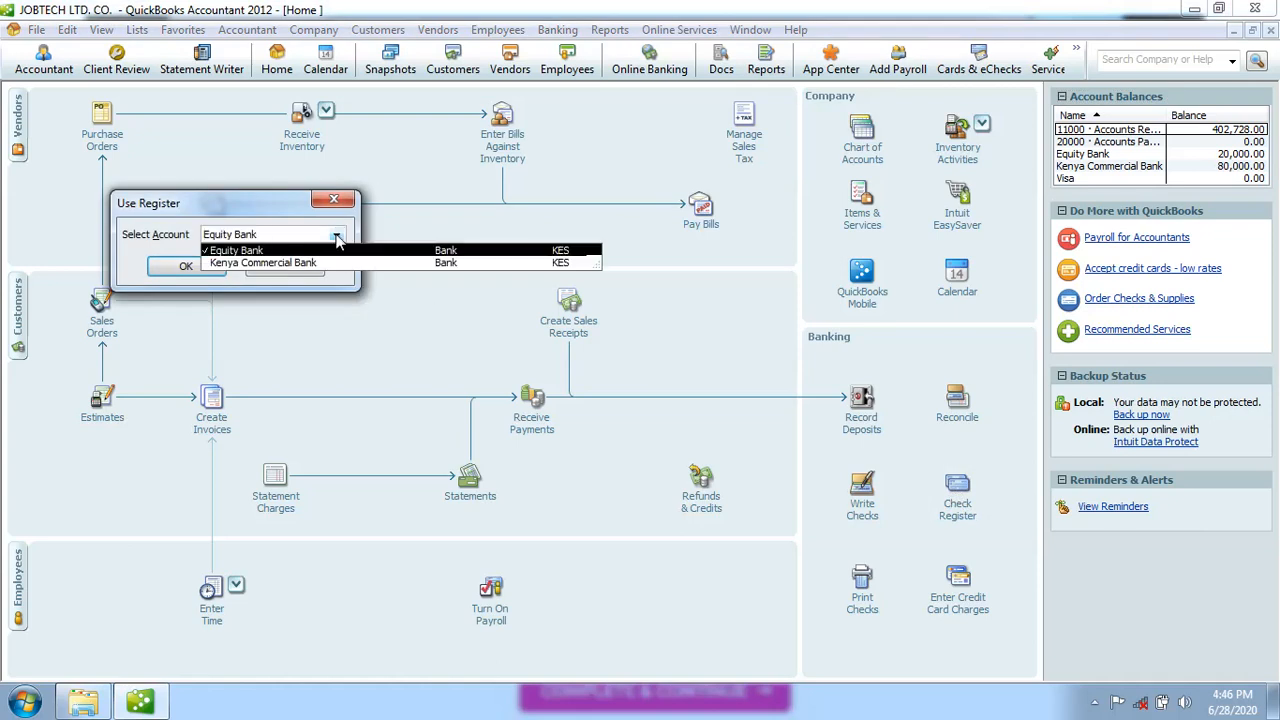
left_click(293, 263)
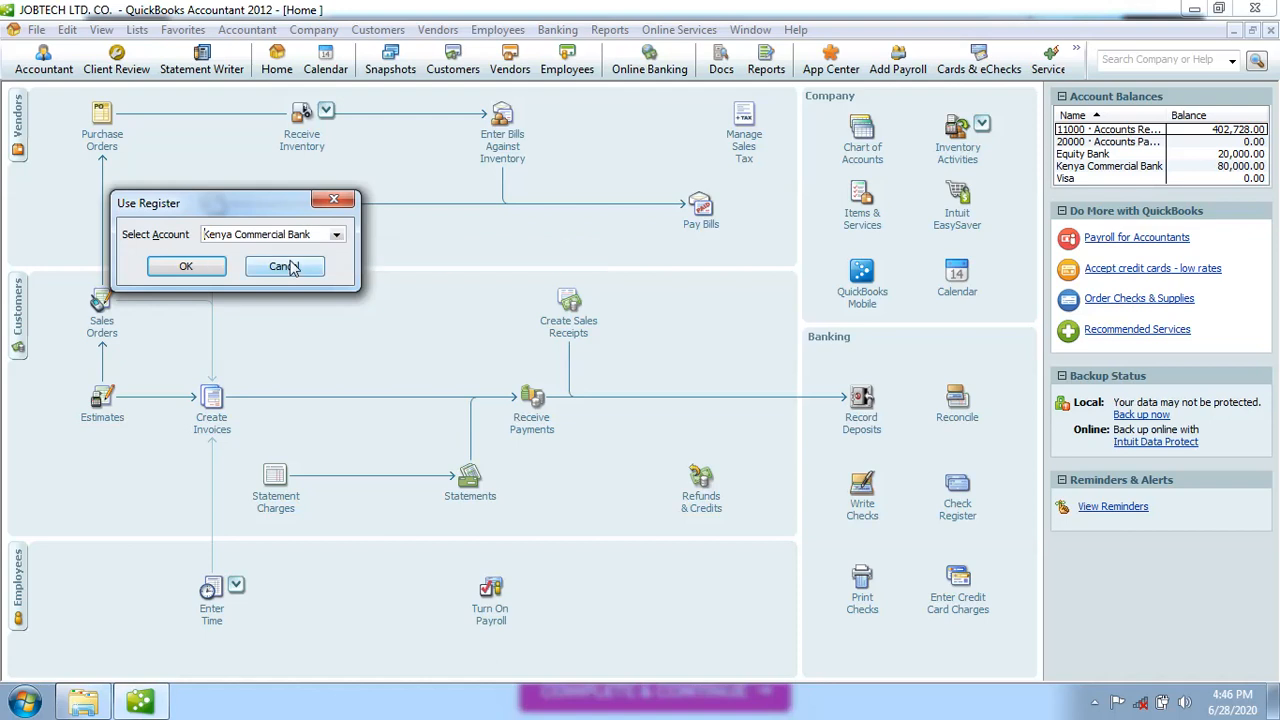
left_click(188, 266)
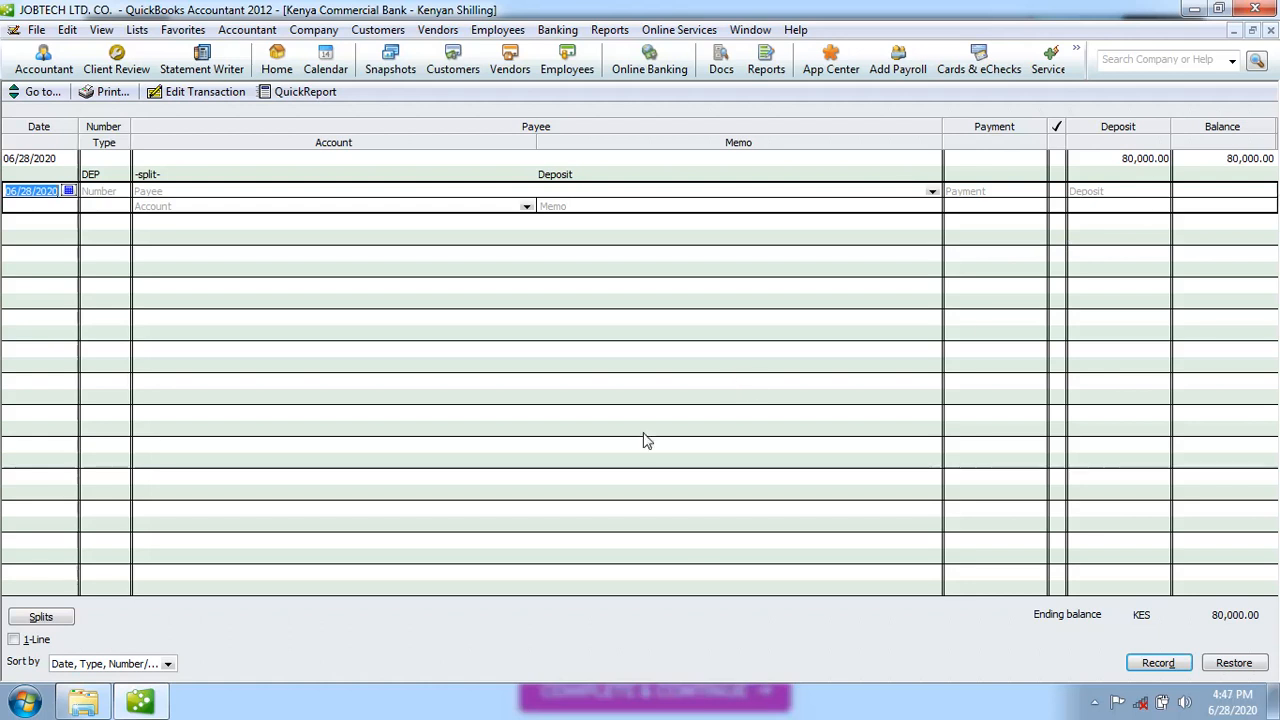
left_click(1271, 32)
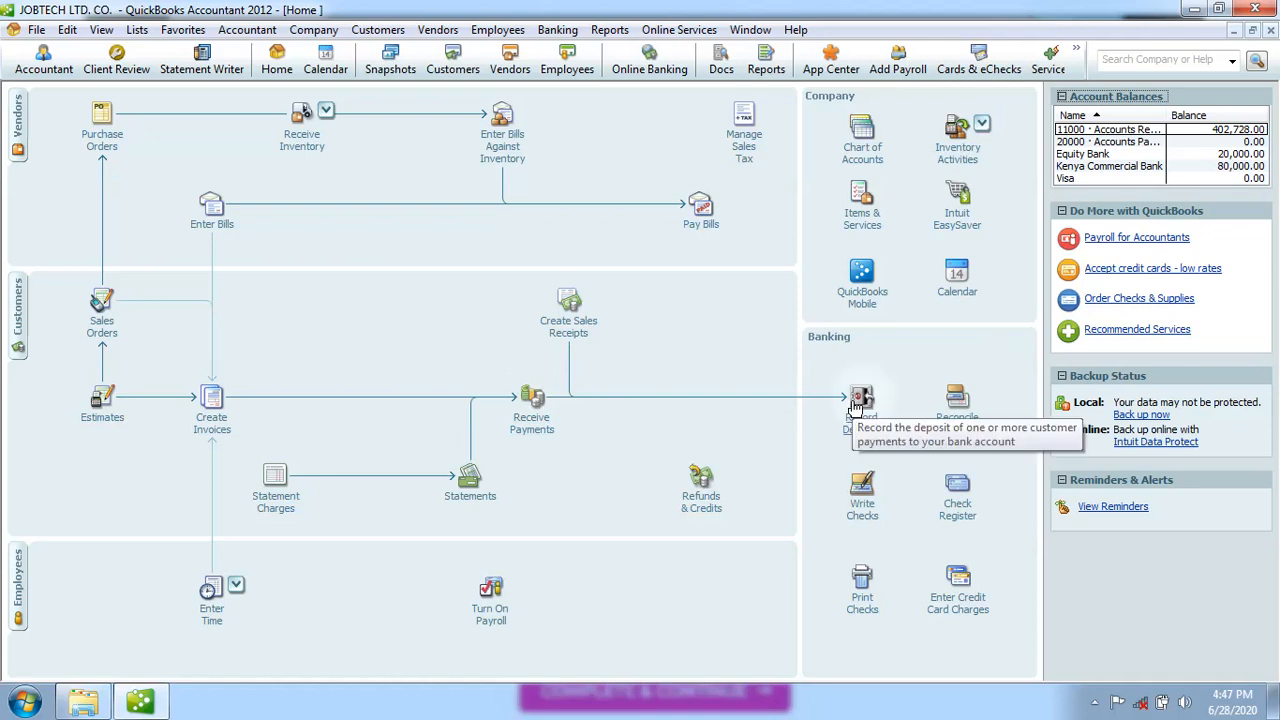
Step: Reopen the Kenya Commercial Bank register to examine the deposit entry and the blank transaction line's fields, then close it
left_click(958, 500)
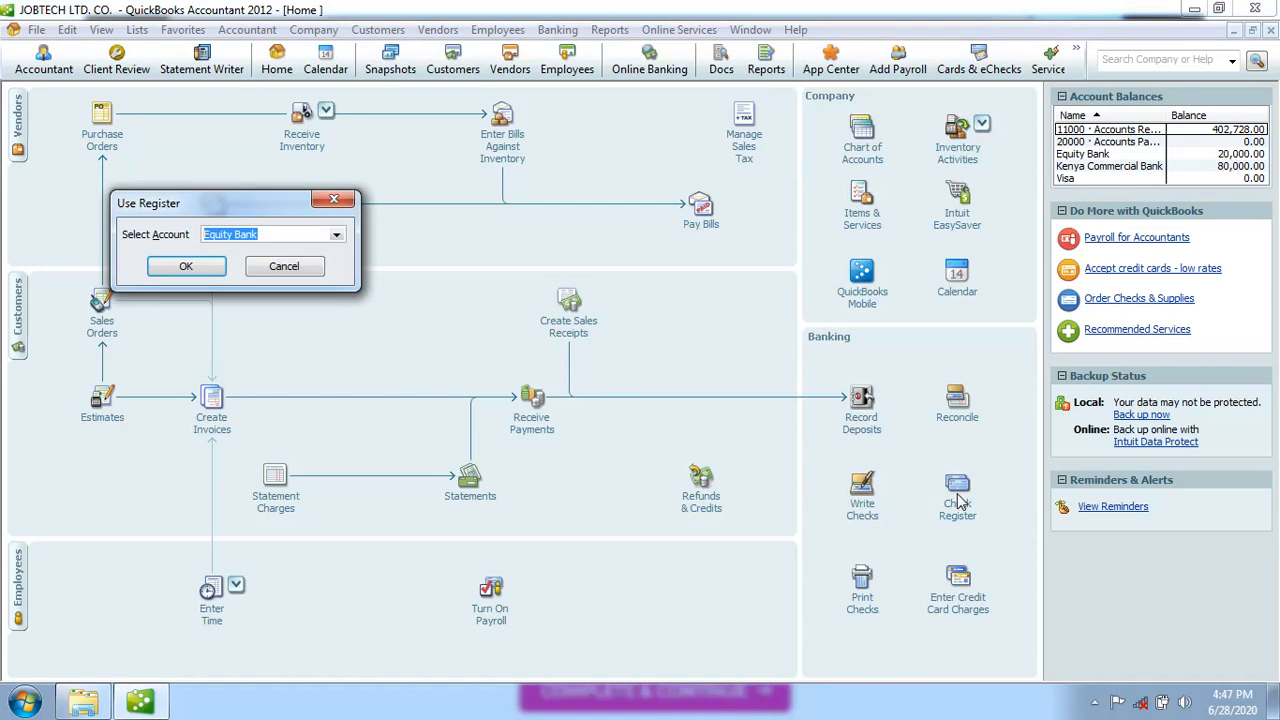
left_click(337, 236)
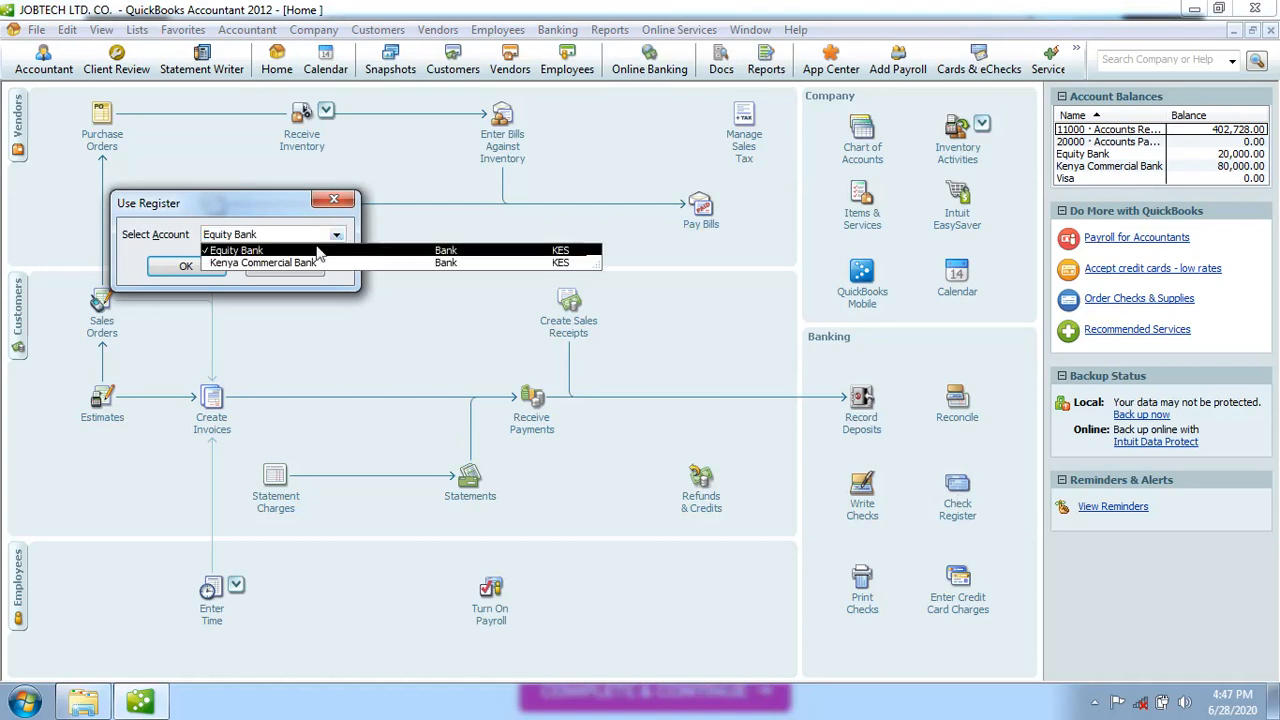
left_click(303, 263)
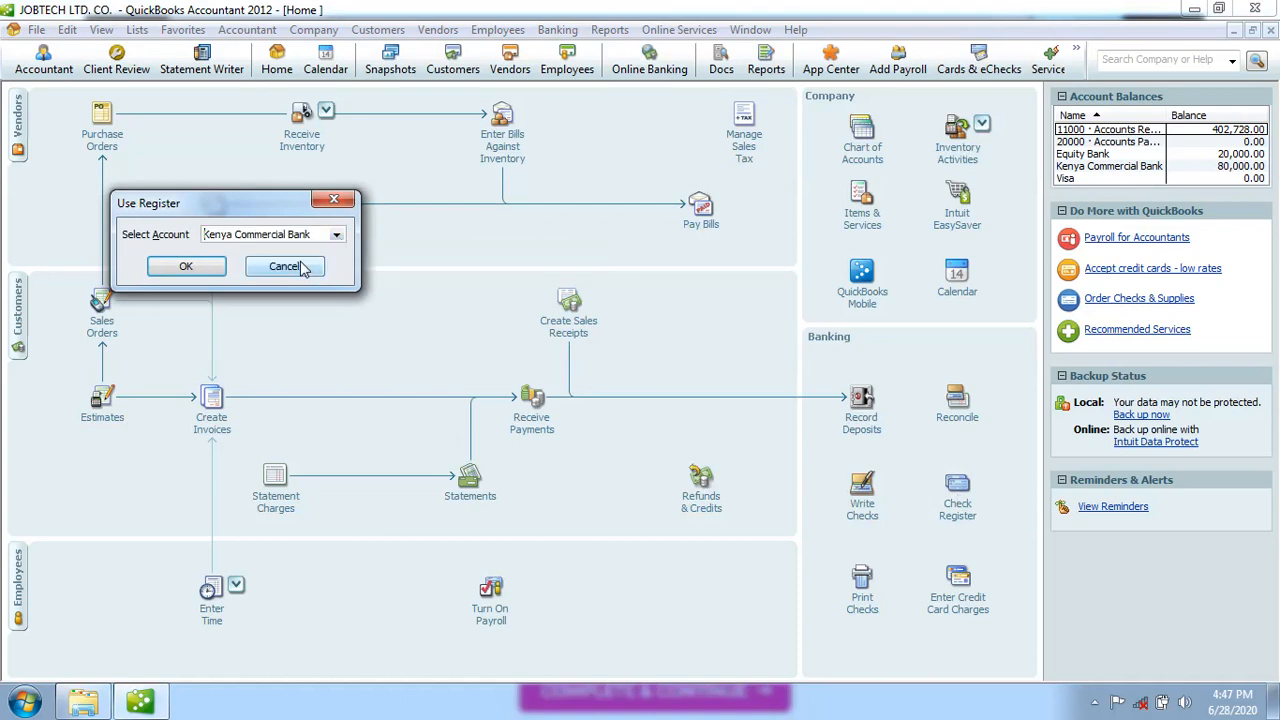
left_click(187, 267)
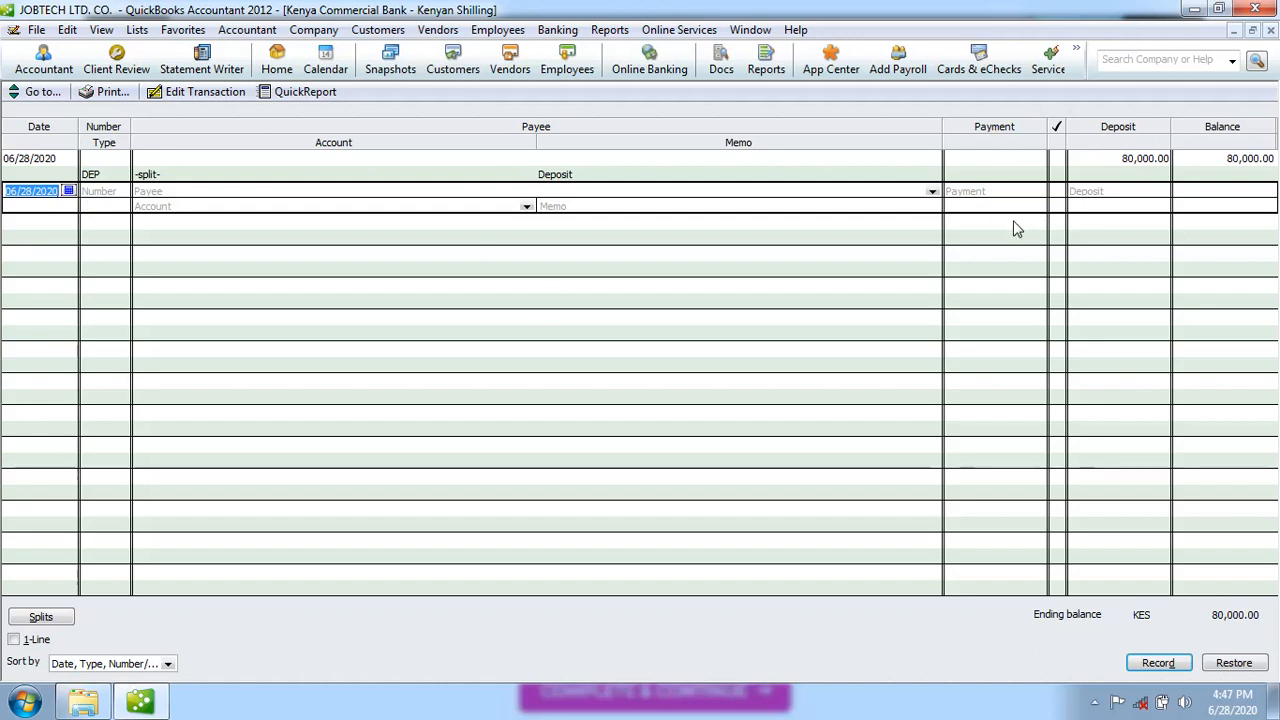
left_click(1137, 199)
left_click(188, 165)
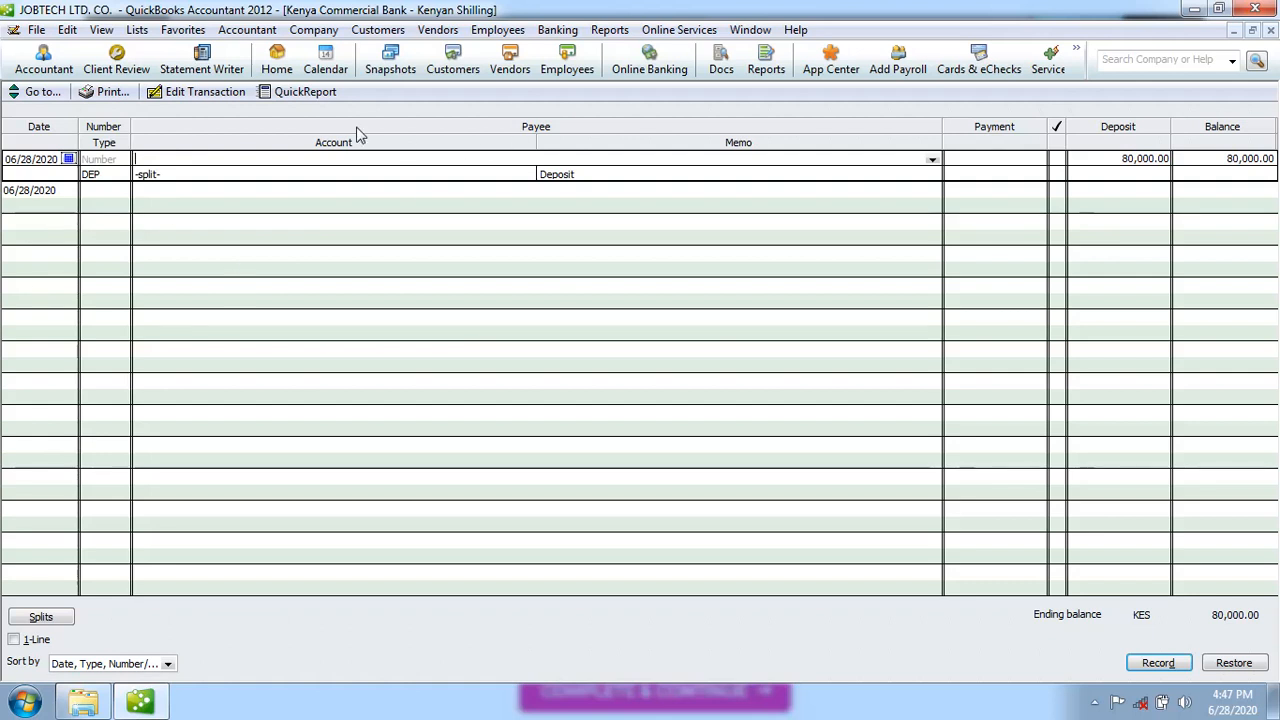
left_click(170, 205)
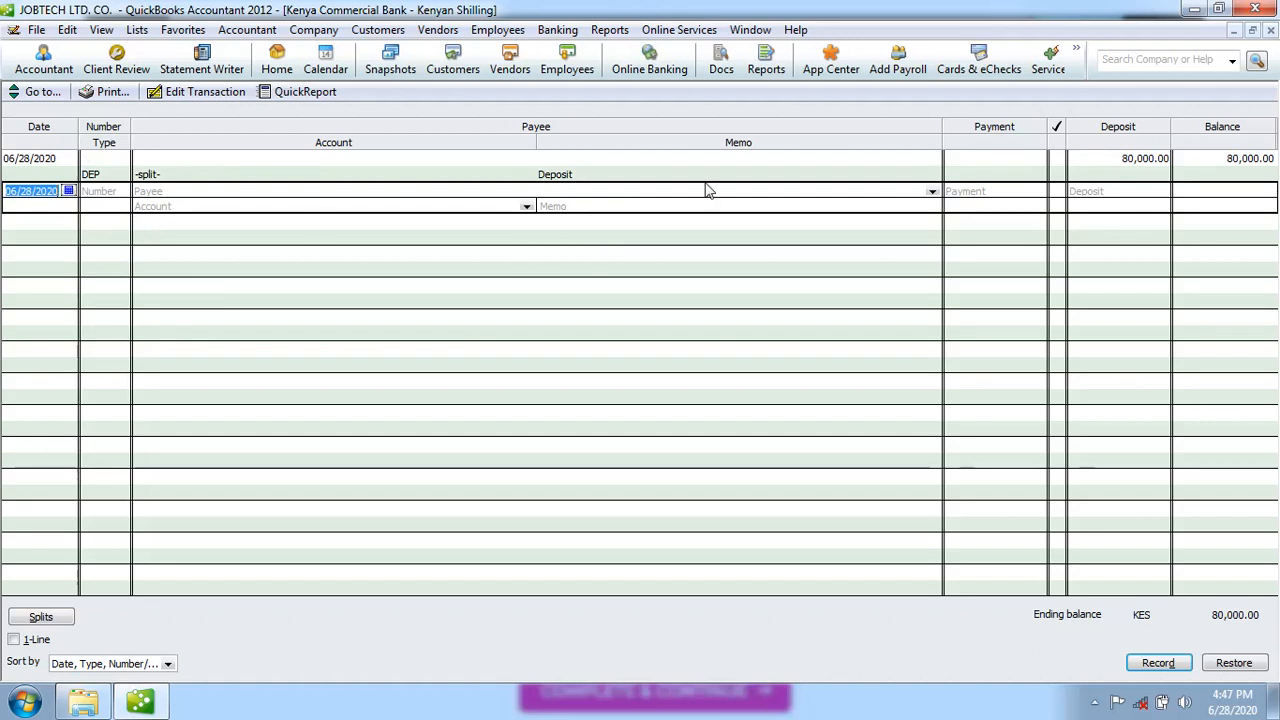
left_click(1109, 204)
left_click(1272, 31)
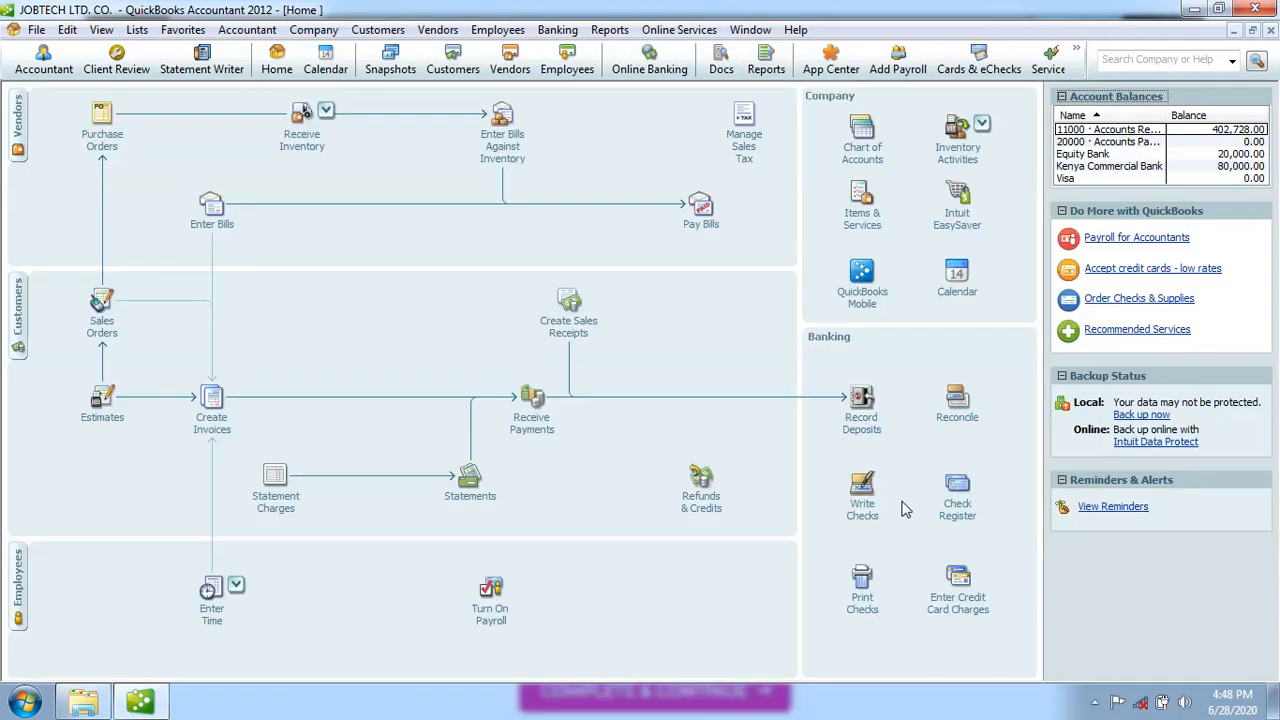
Step: Enter a deposit of 50,000 on a new transaction line in the Kenya Commercial Bank register
left_click(957, 505)
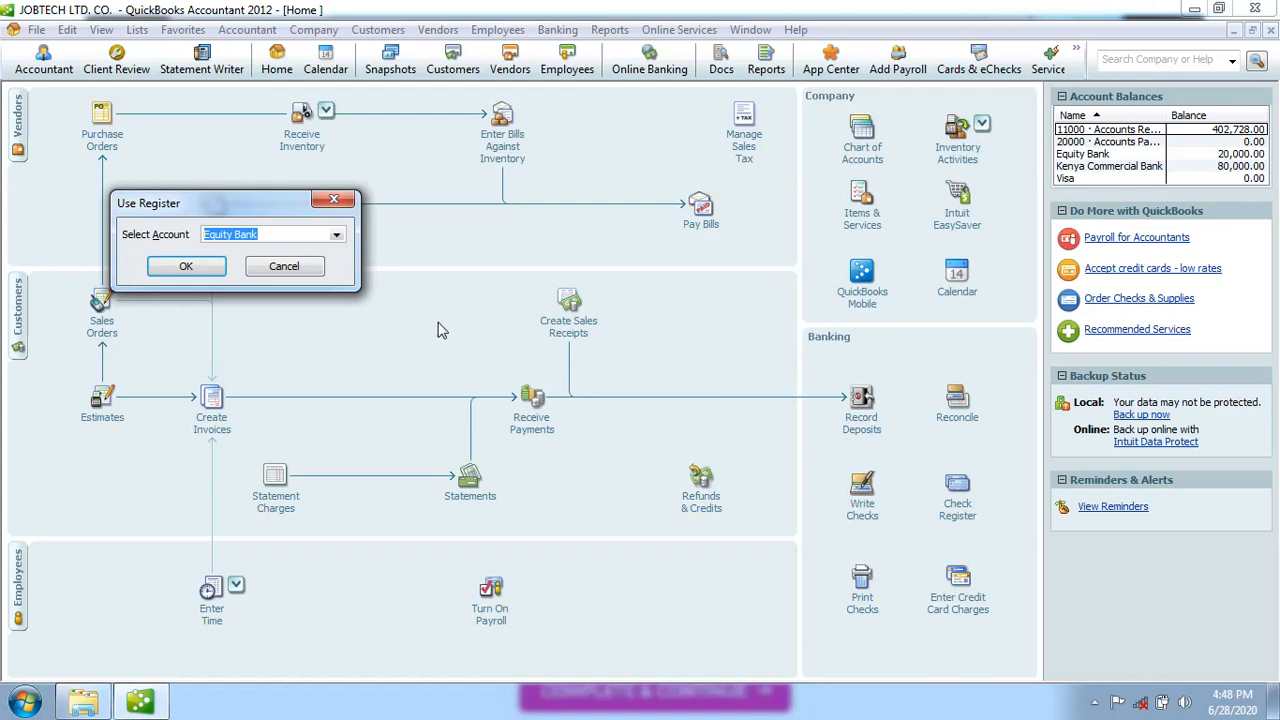
left_click(337, 235)
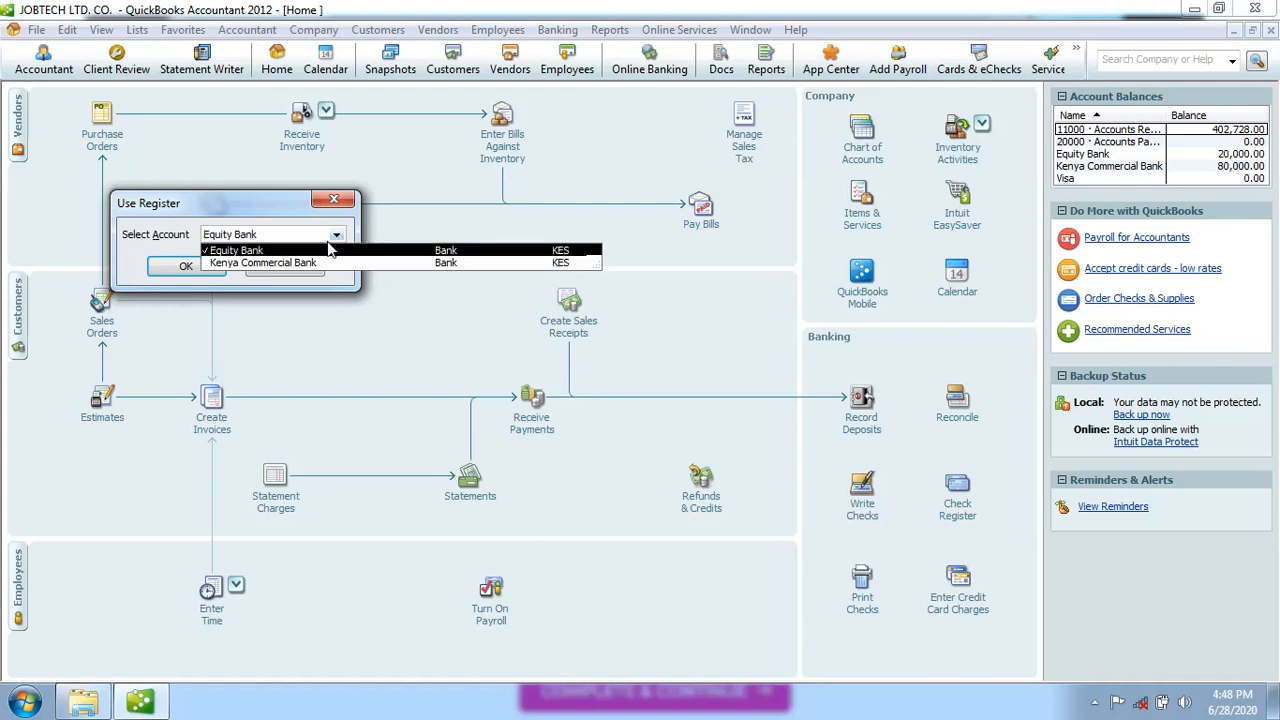
left_click(300, 263)
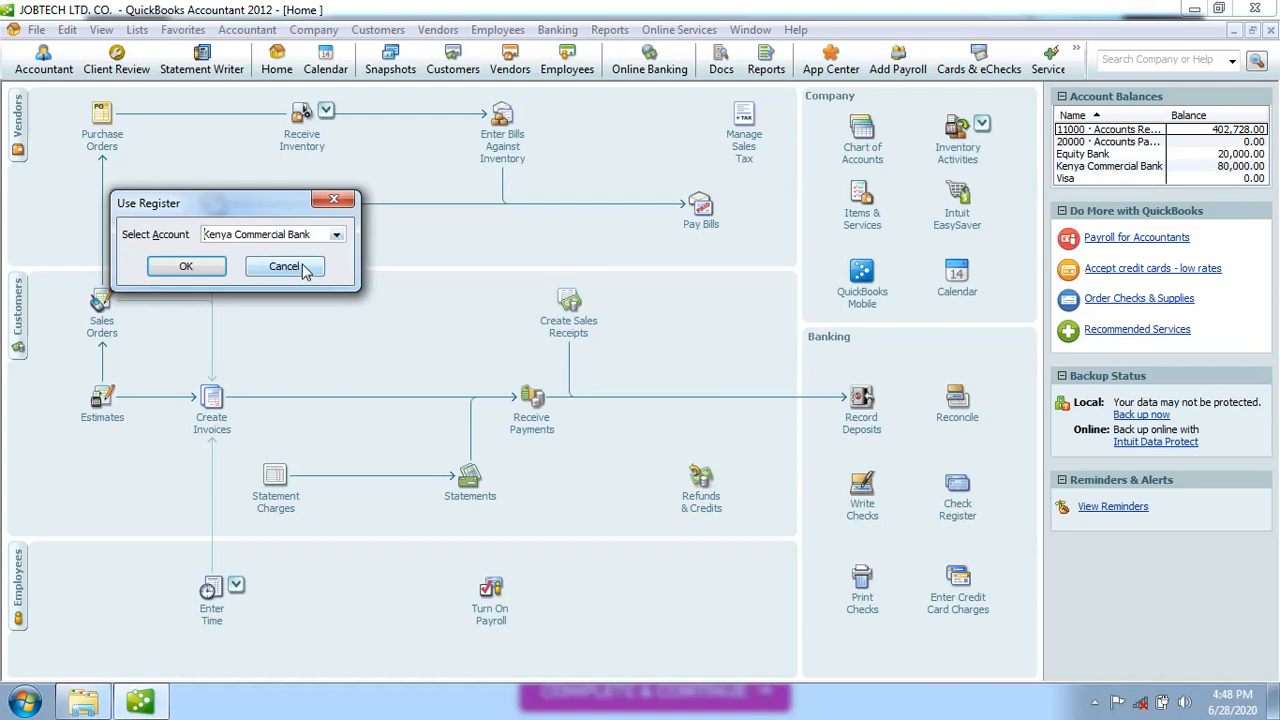
left_click(188, 266)
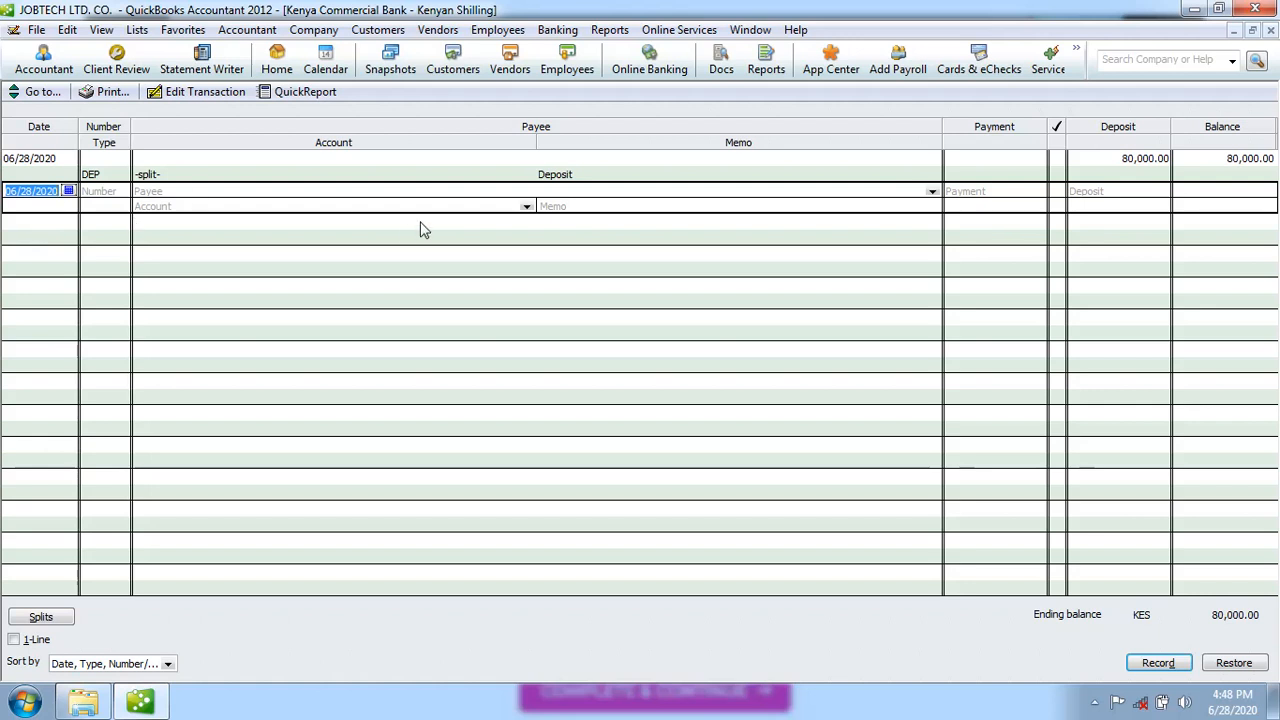
left_click(1103, 209)
left_click(1108, 191)
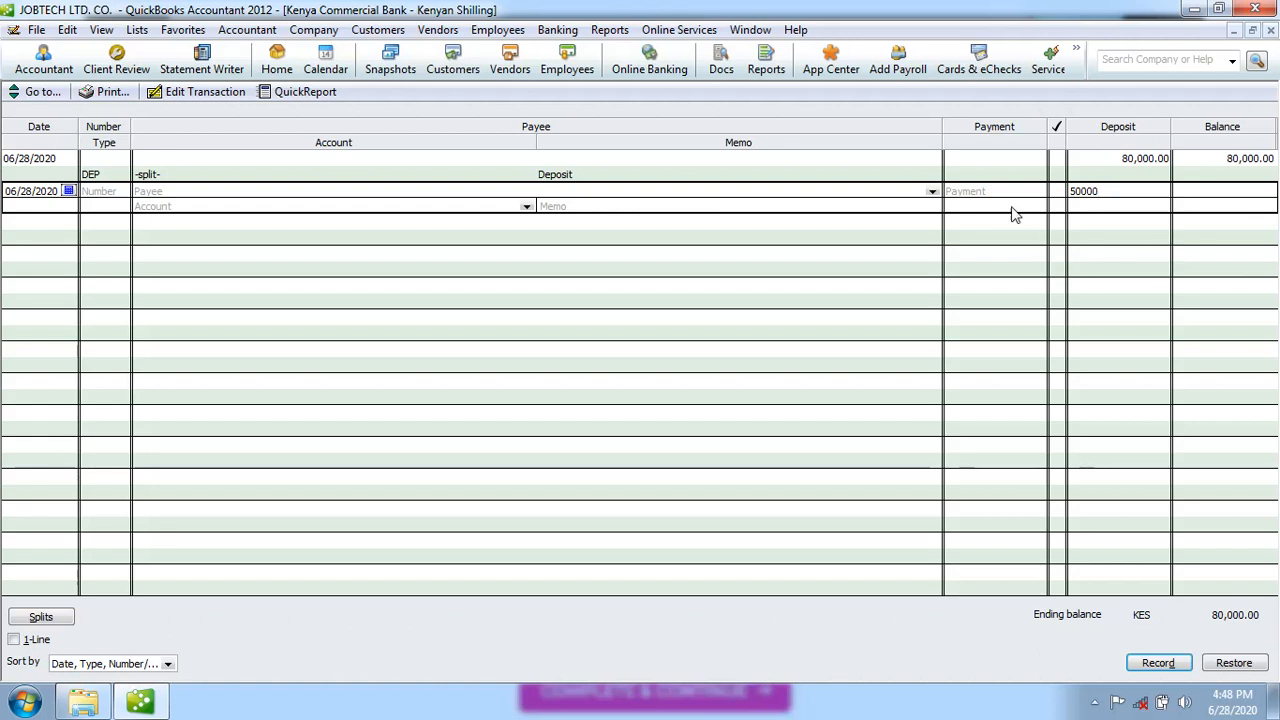
Step: Look through the accounts available for the new deposit line, then close the register without recording the transaction
left_click(526, 207)
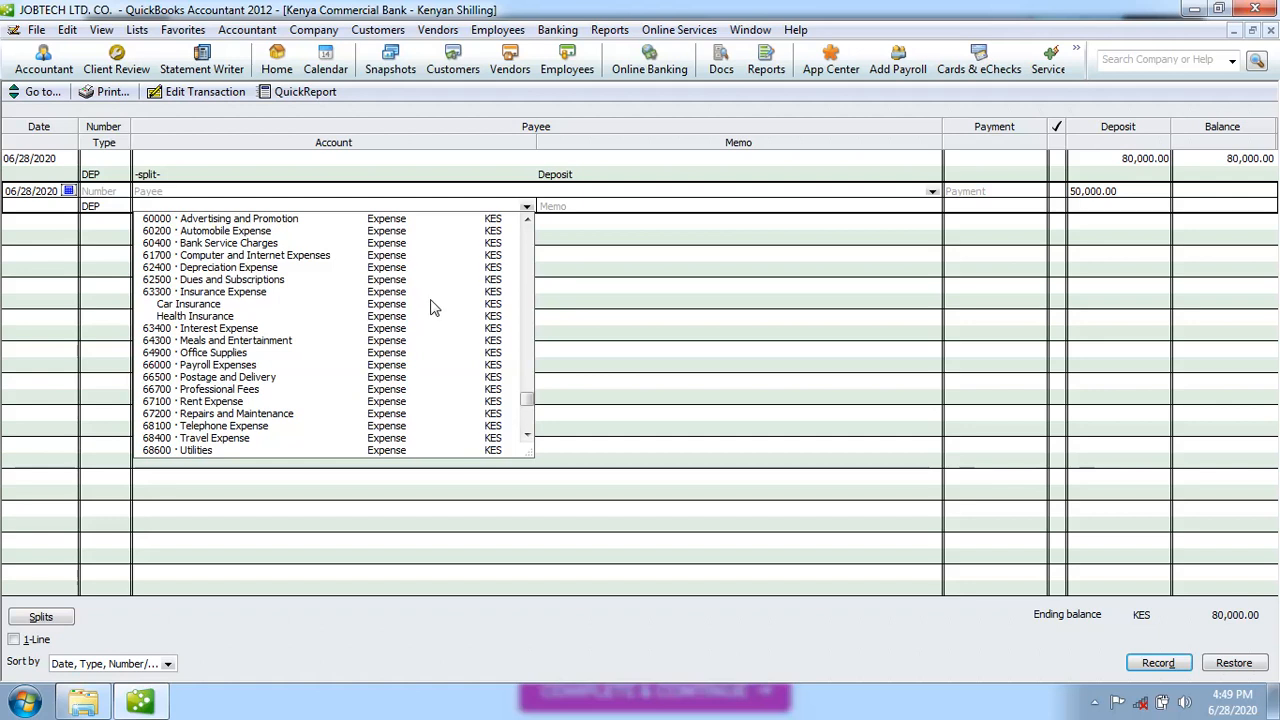
left_click(530, 232)
left_click(530, 233)
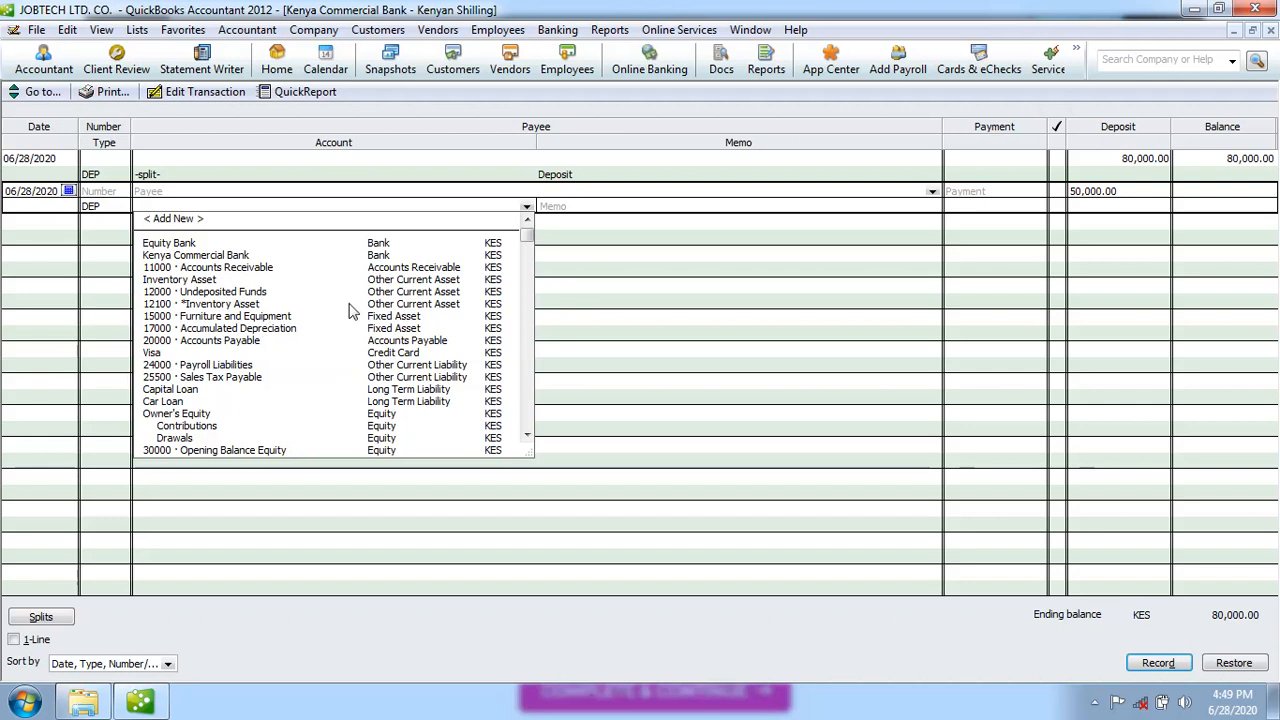
left_click(527, 435)
left_click(527, 435)
left_click(527, 435)
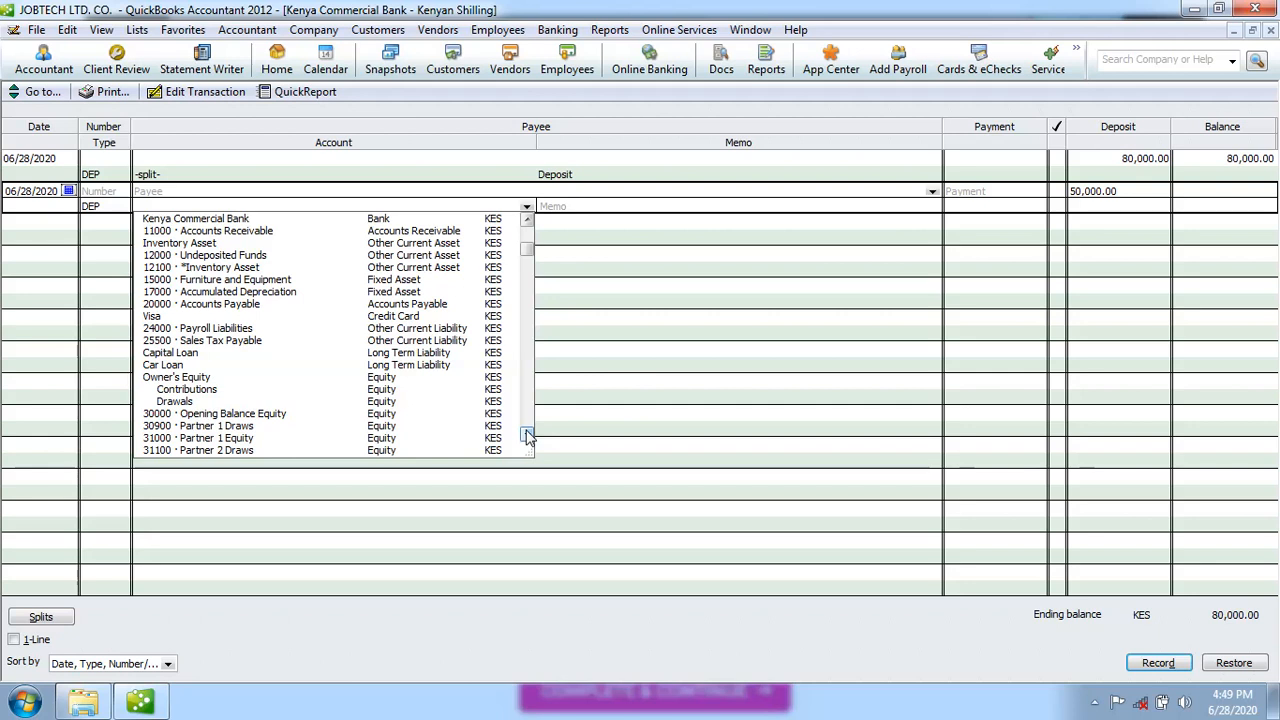
left_click(527, 222)
left_click(527, 222)
left_click(527, 222)
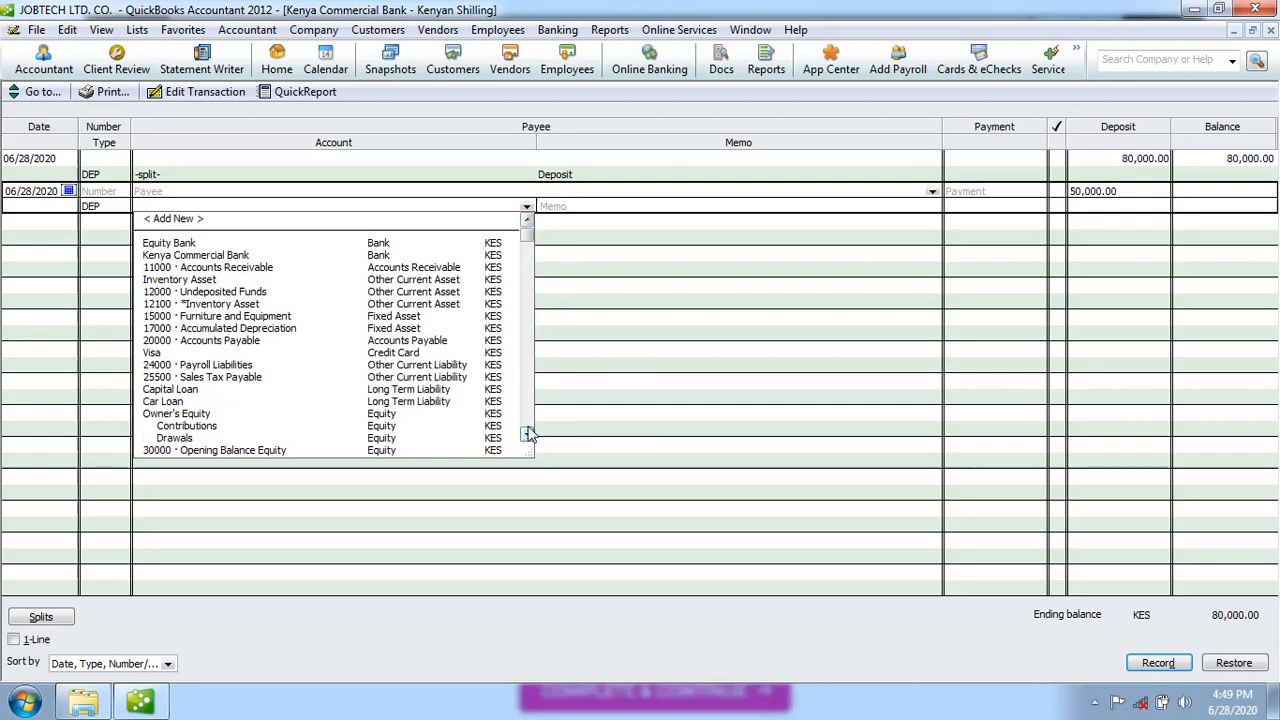
scroll(527, 433, "down", 10)
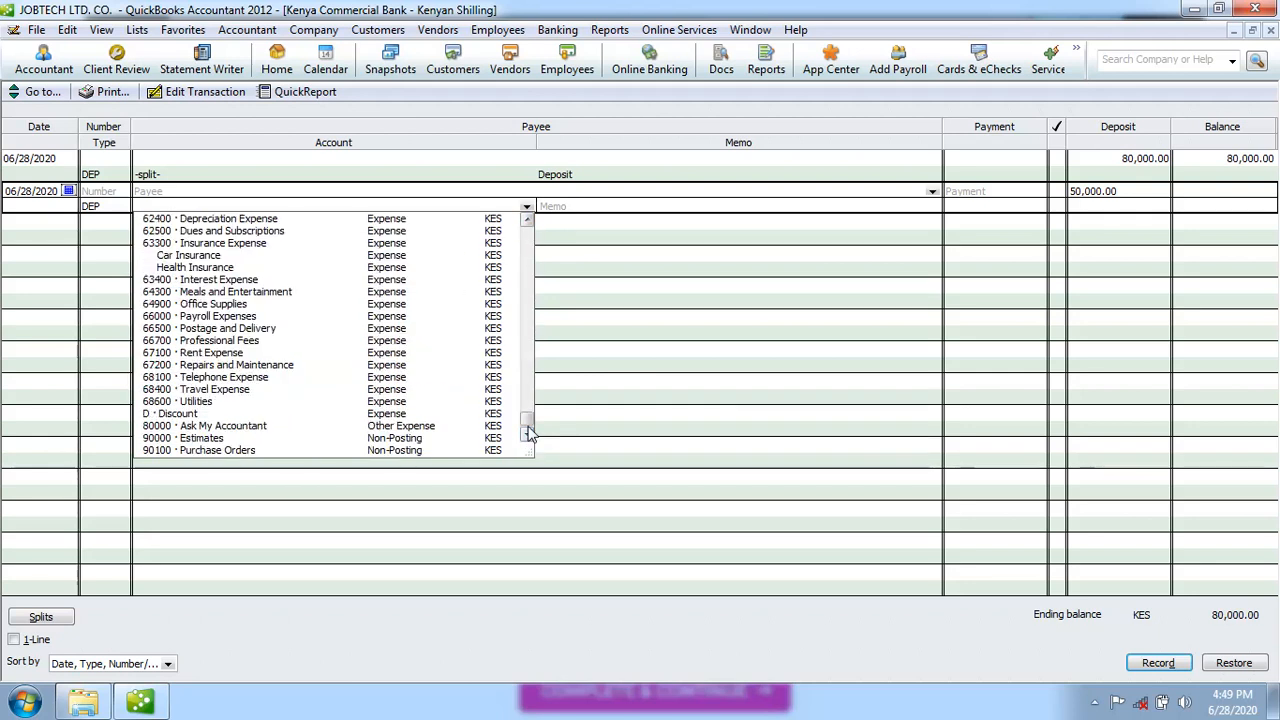
left_click(527, 222)
left_click(528, 222)
left_click(528, 222)
left_click(528, 222)
left_click(528, 222)
left_click(528, 222)
left_click(528, 222)
left_click(528, 222)
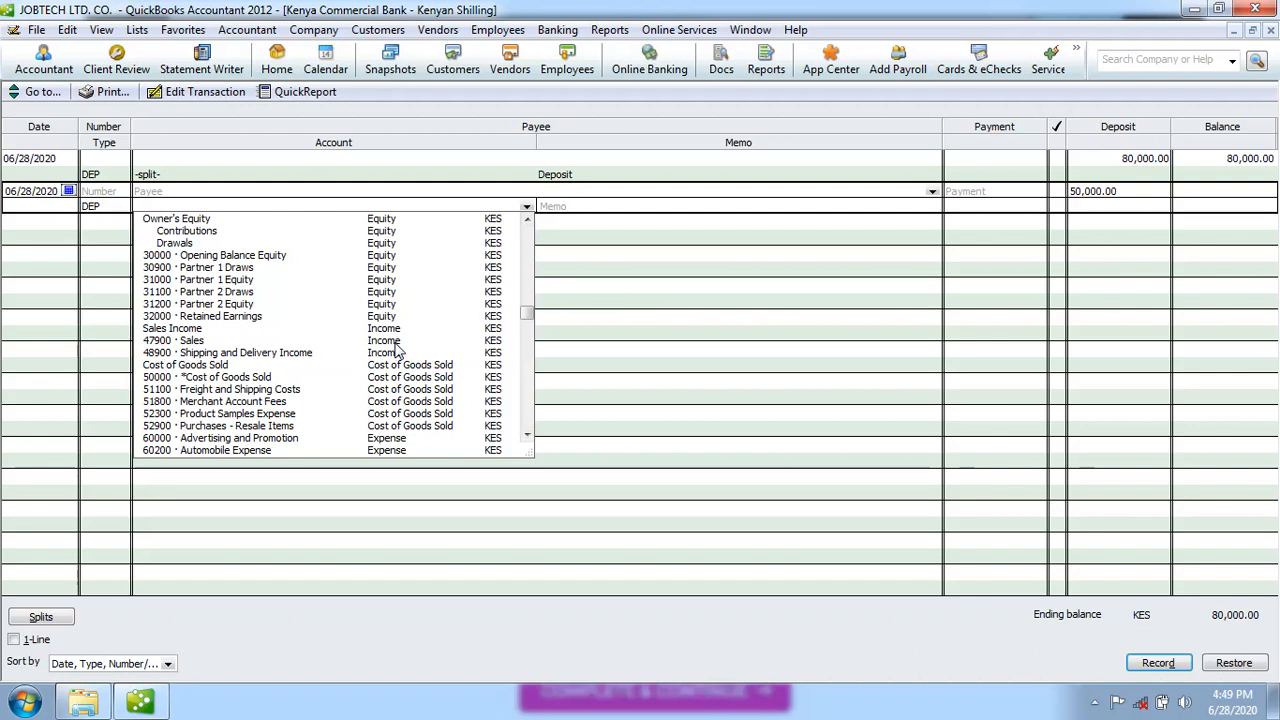
left_click(527, 436)
left_click(527, 436)
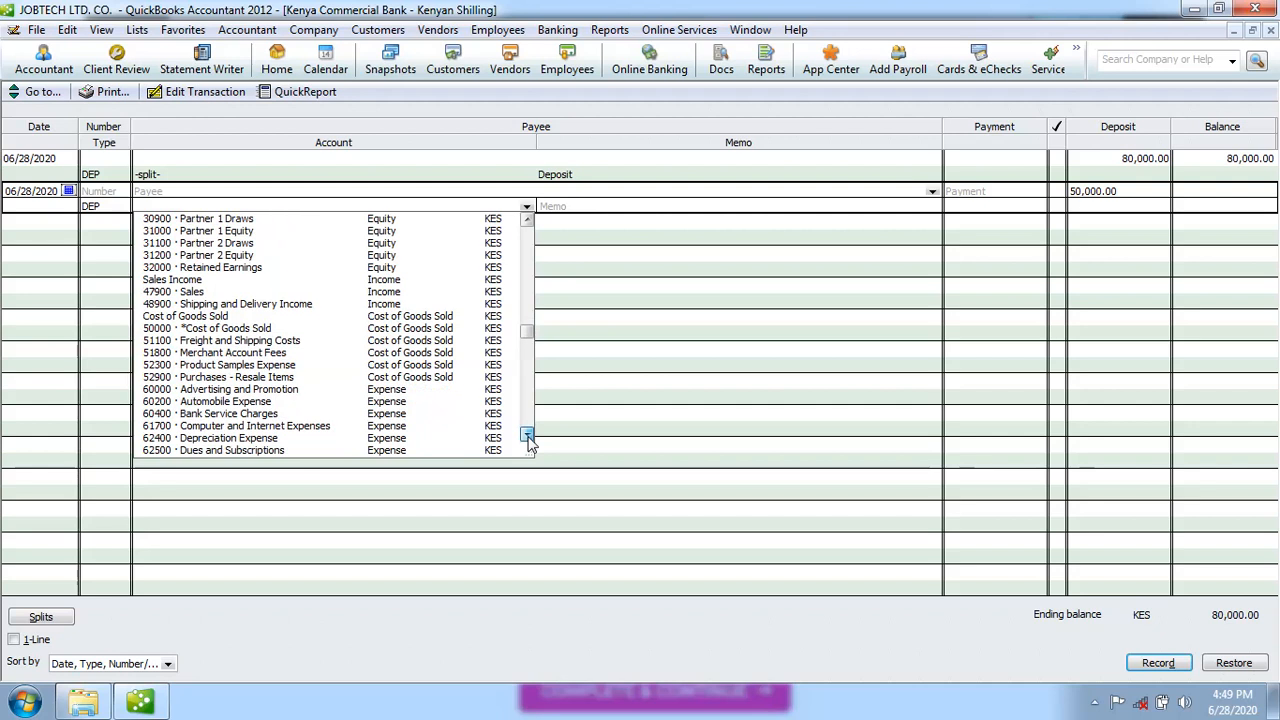
left_click(527, 436)
left_click(527, 436)
left_click(527, 436)
left_click(527, 436)
left_click(527, 436)
left_click(527, 436)
left_click(527, 436)
left_click(527, 436)
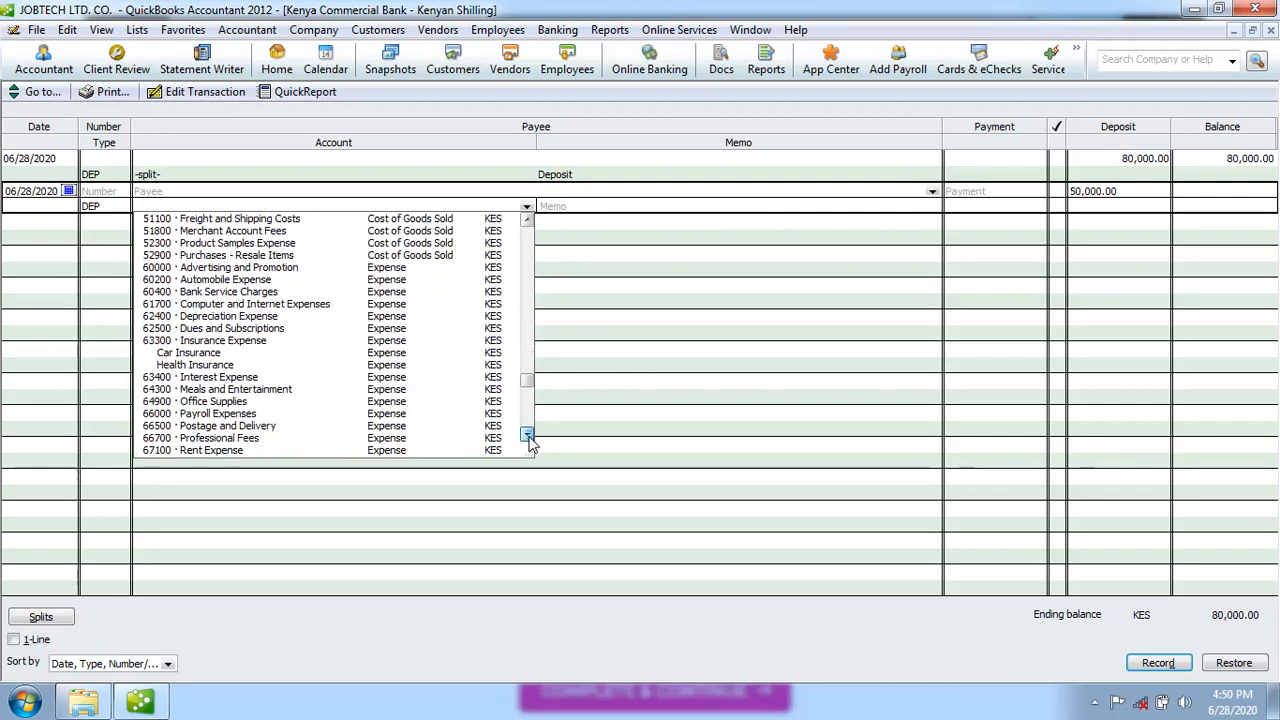
left_click(527, 436)
left_click(527, 436)
left_click(527, 436)
left_click(527, 436)
left_click(527, 436)
left_click(527, 436)
left_click(527, 436)
left_click(527, 436)
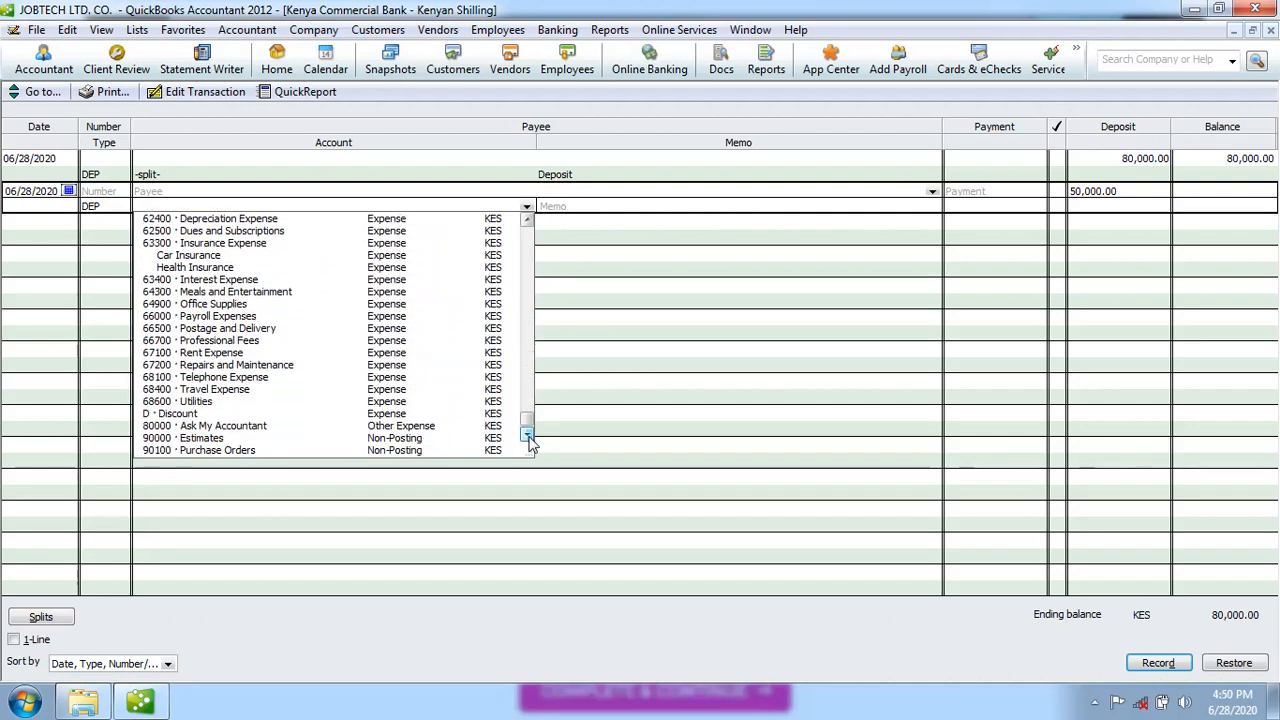
left_click(527, 221)
left_click(527, 221)
left_click(527, 221)
left_click(527, 221)
left_click(527, 221)
left_click(527, 221)
left_click(527, 221)
left_click(527, 221)
left_click(527, 221)
left_click(527, 221)
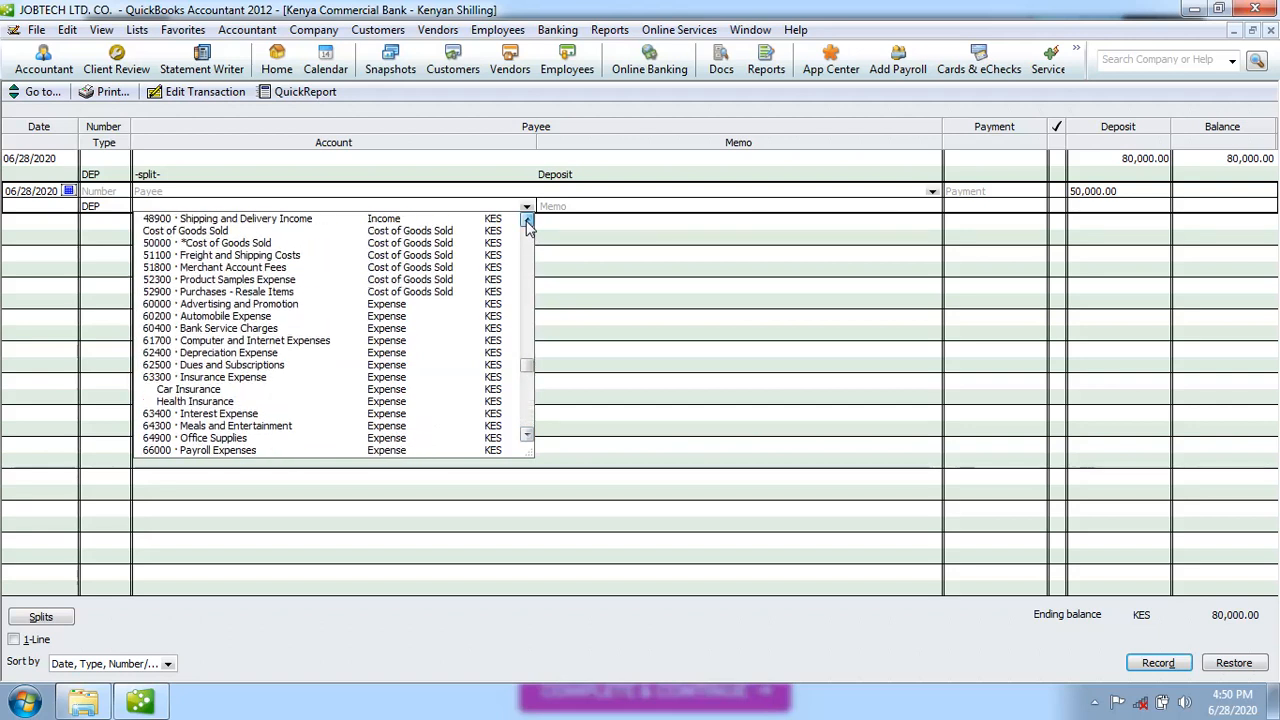
left_click(527, 221)
left_click(527, 221)
left_click(527, 221)
left_click(527, 221)
left_click(527, 221)
left_click(527, 221)
double_click(527, 221)
left_click(527, 221)
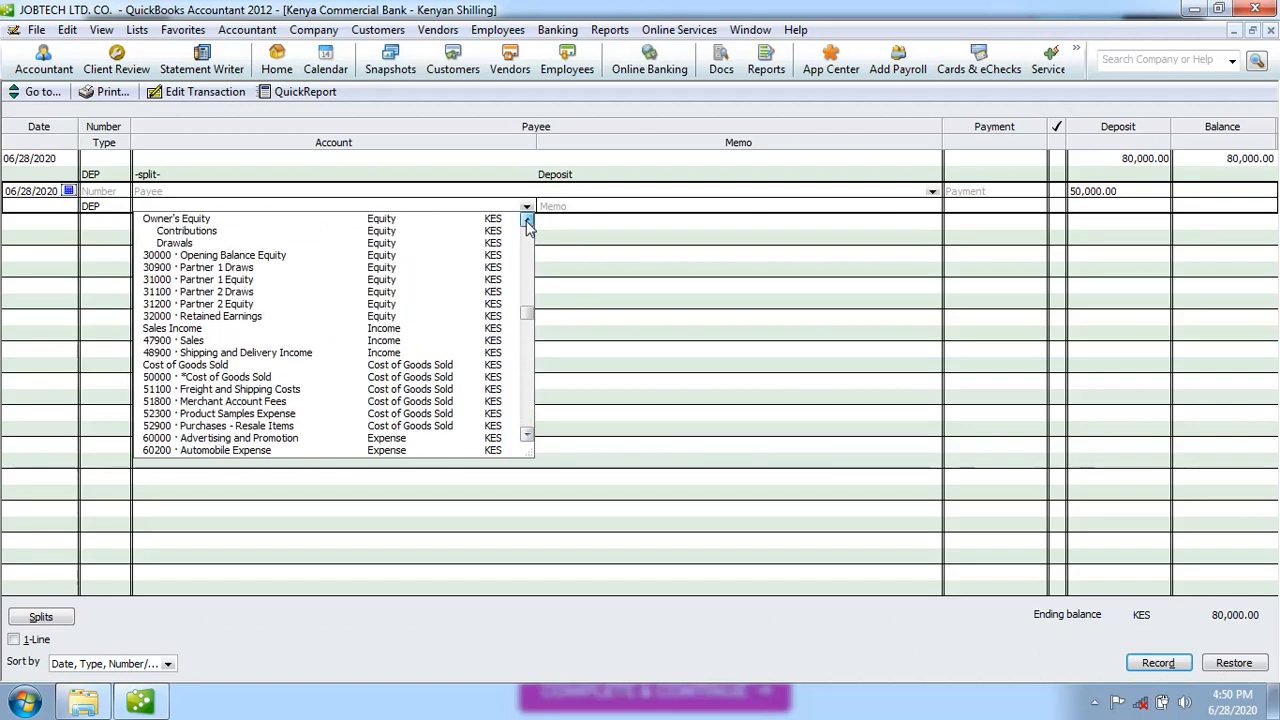
double_click(527, 221)
left_click(527, 221)
left_click(527, 221)
double_click(527, 221)
left_click(527, 221)
left_click(527, 221)
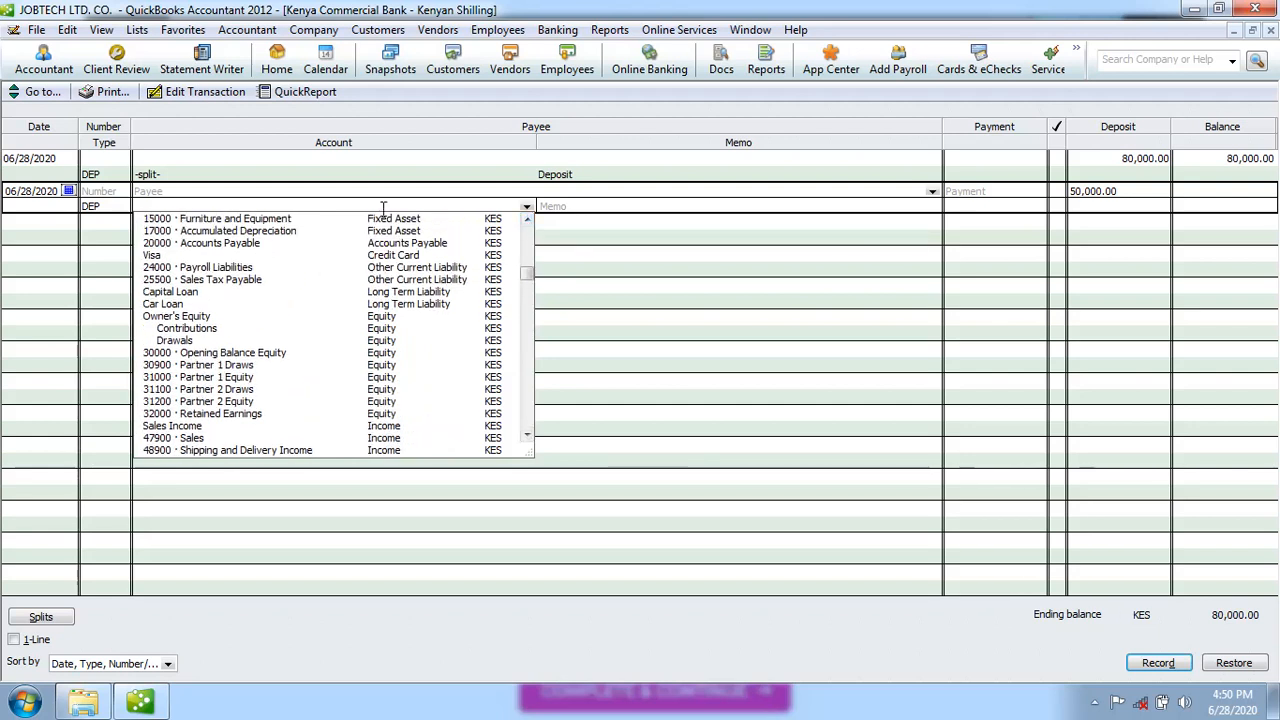
left_click(527, 221)
left_click(527, 221)
left_click(527, 221)
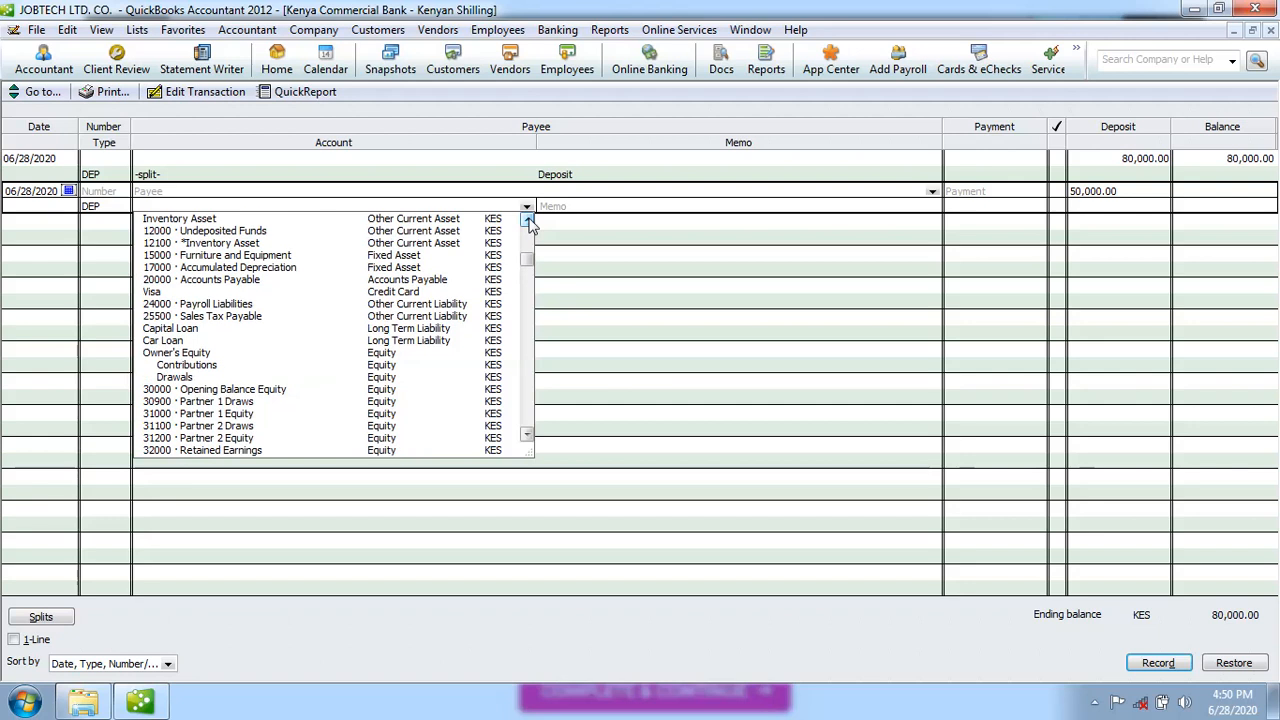
left_click(527, 221)
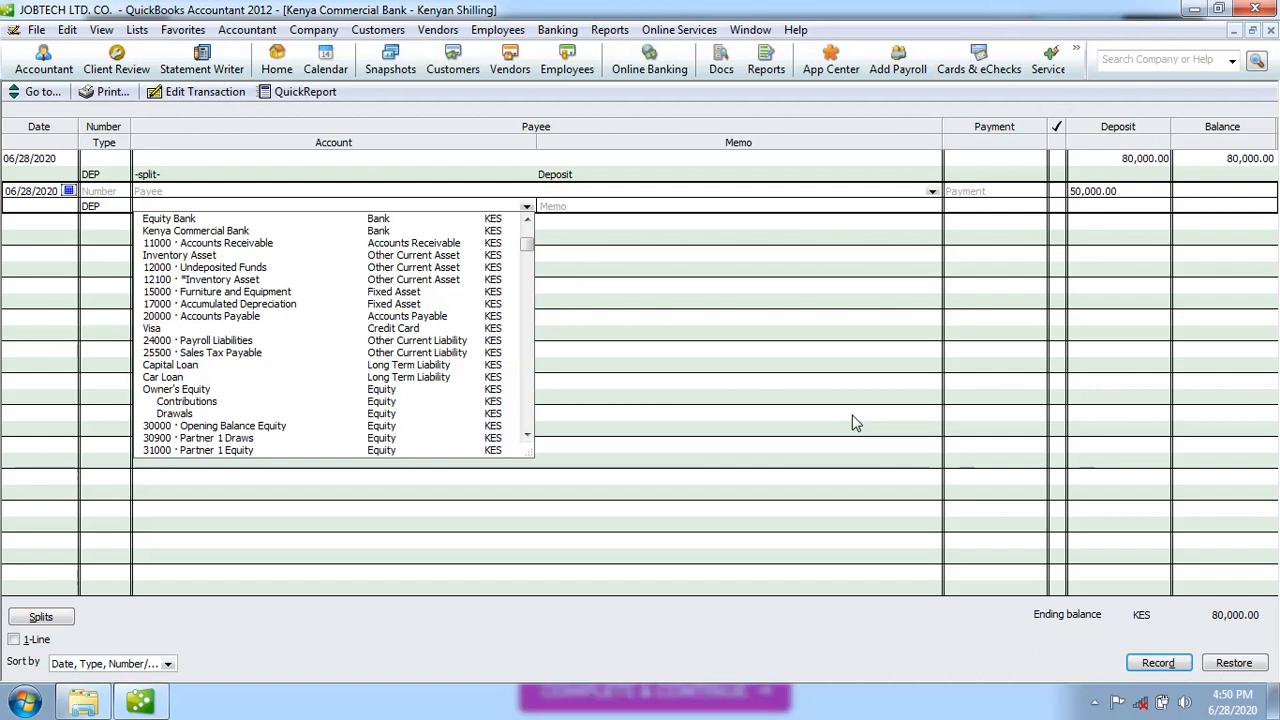
left_click(1272, 35)
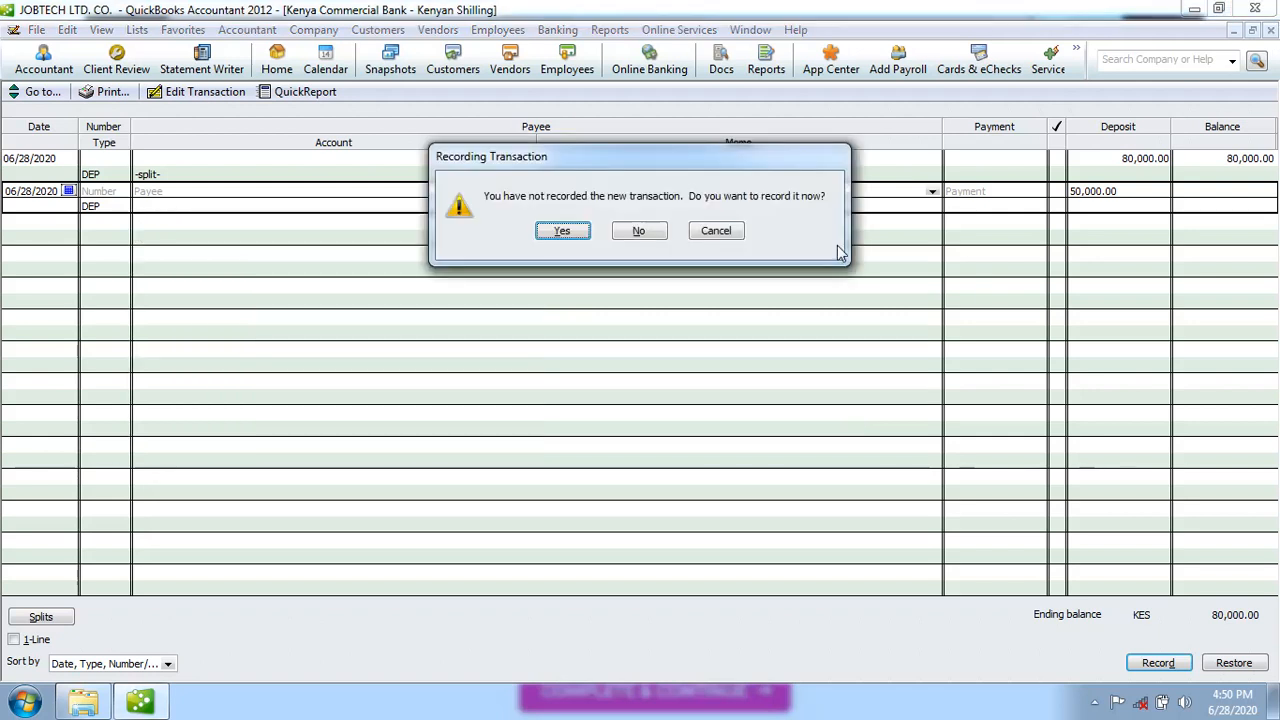
left_click(640, 231)
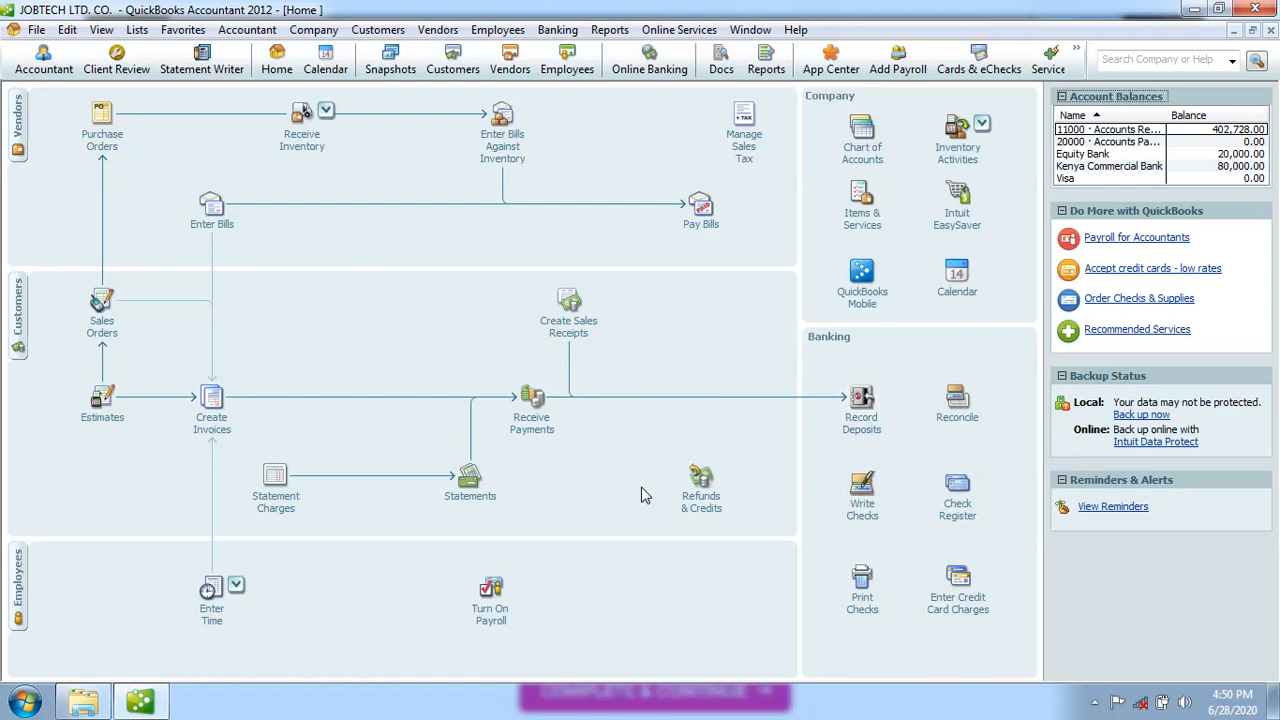
Step: Open the Kenya Commercial Bank register, examine the deposit field of the blank transaction line, and close the register
left_click(950, 513)
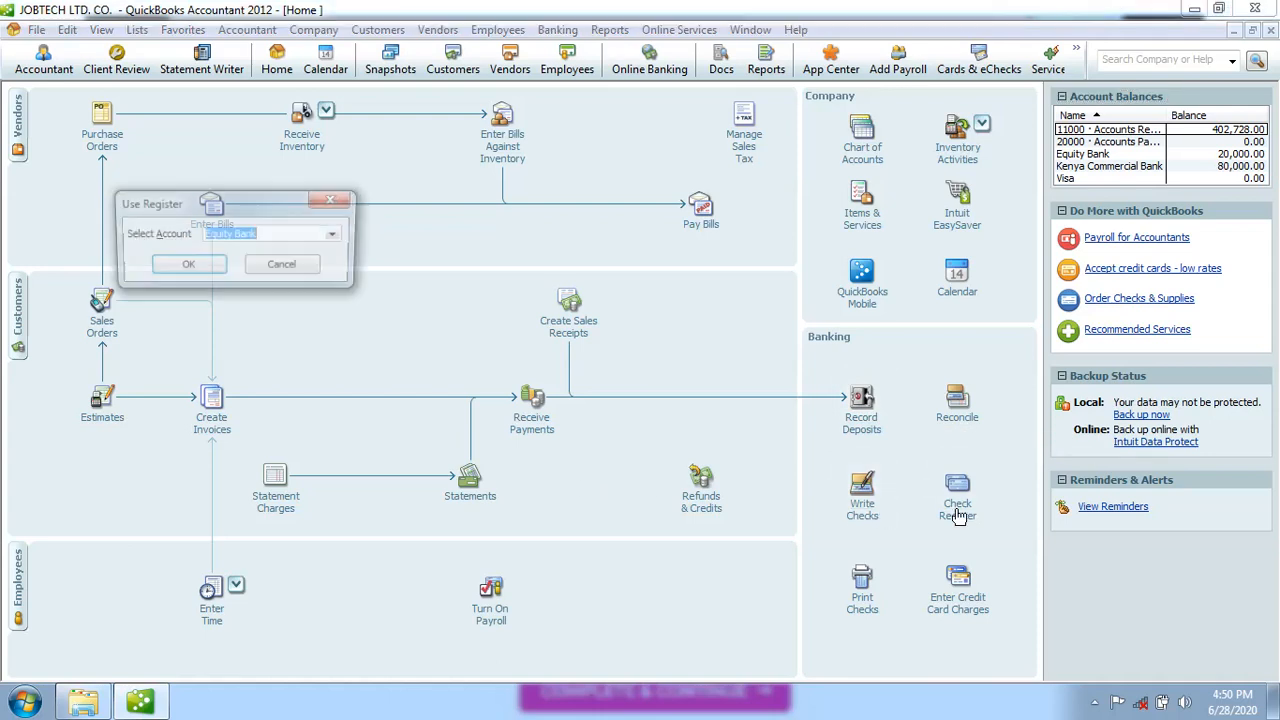
left_click(336, 236)
left_click(284, 263)
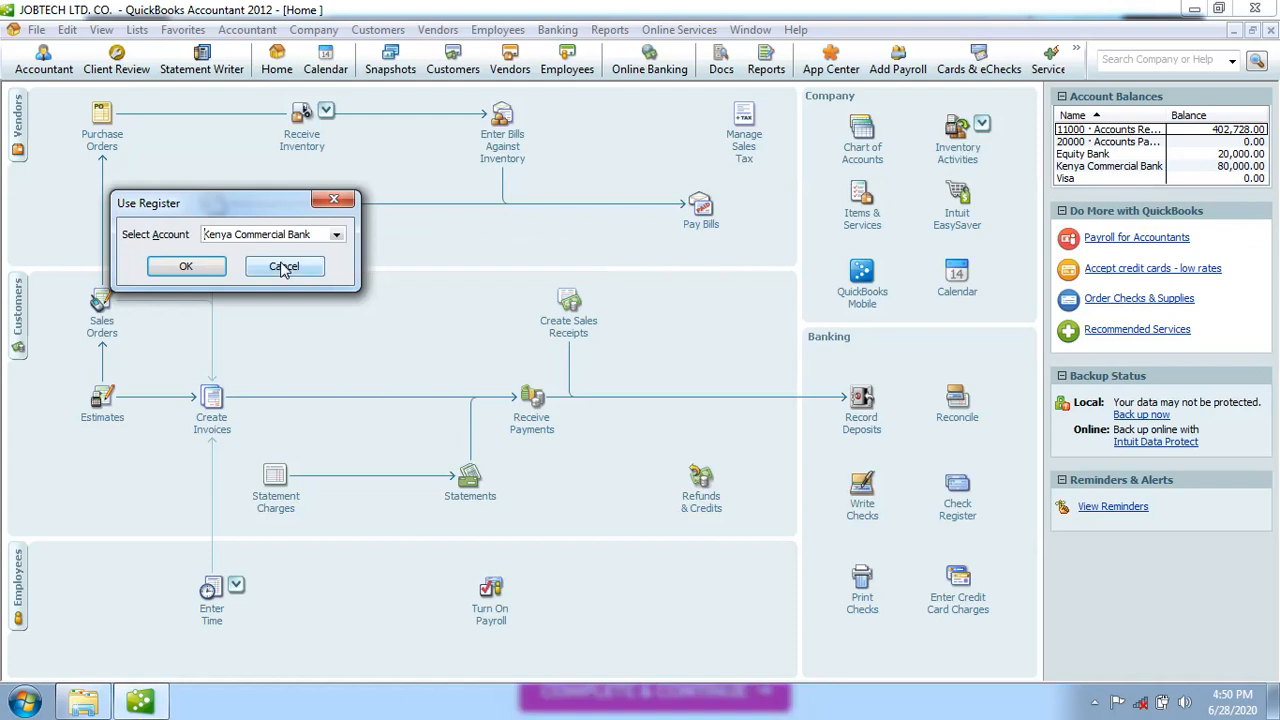
left_click(203, 266)
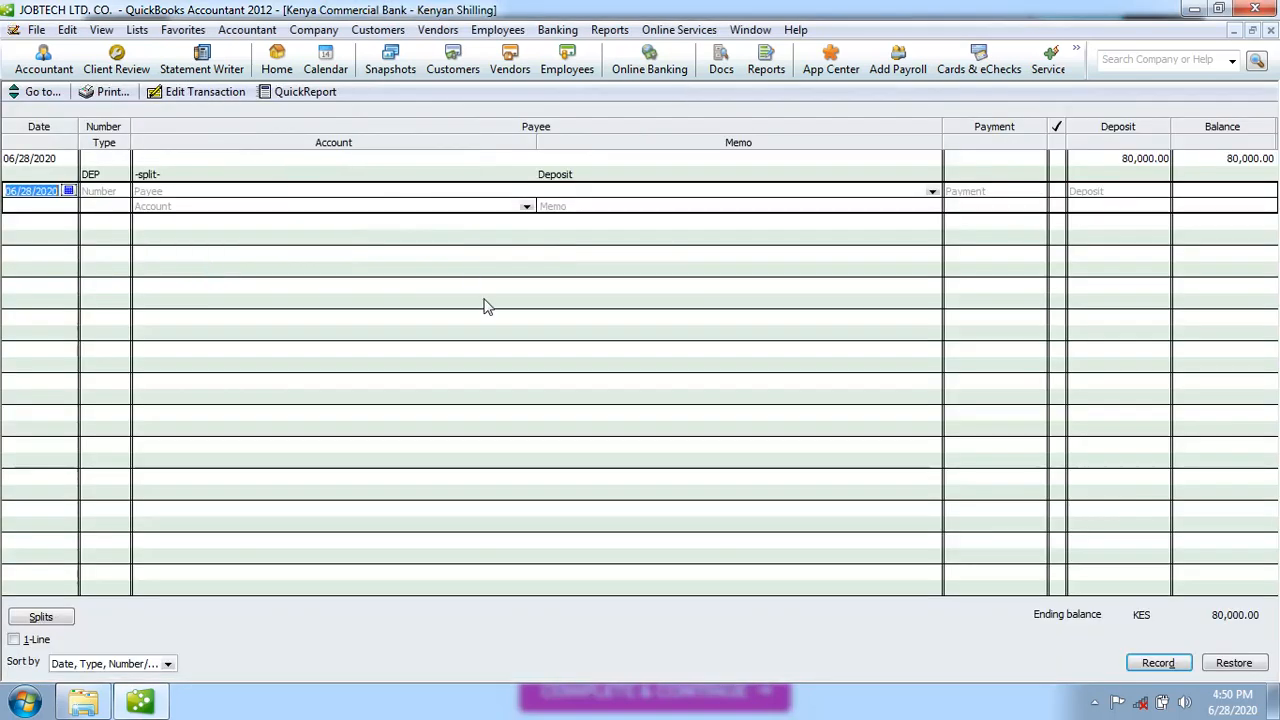
left_click(1143, 191)
left_click(1271, 31)
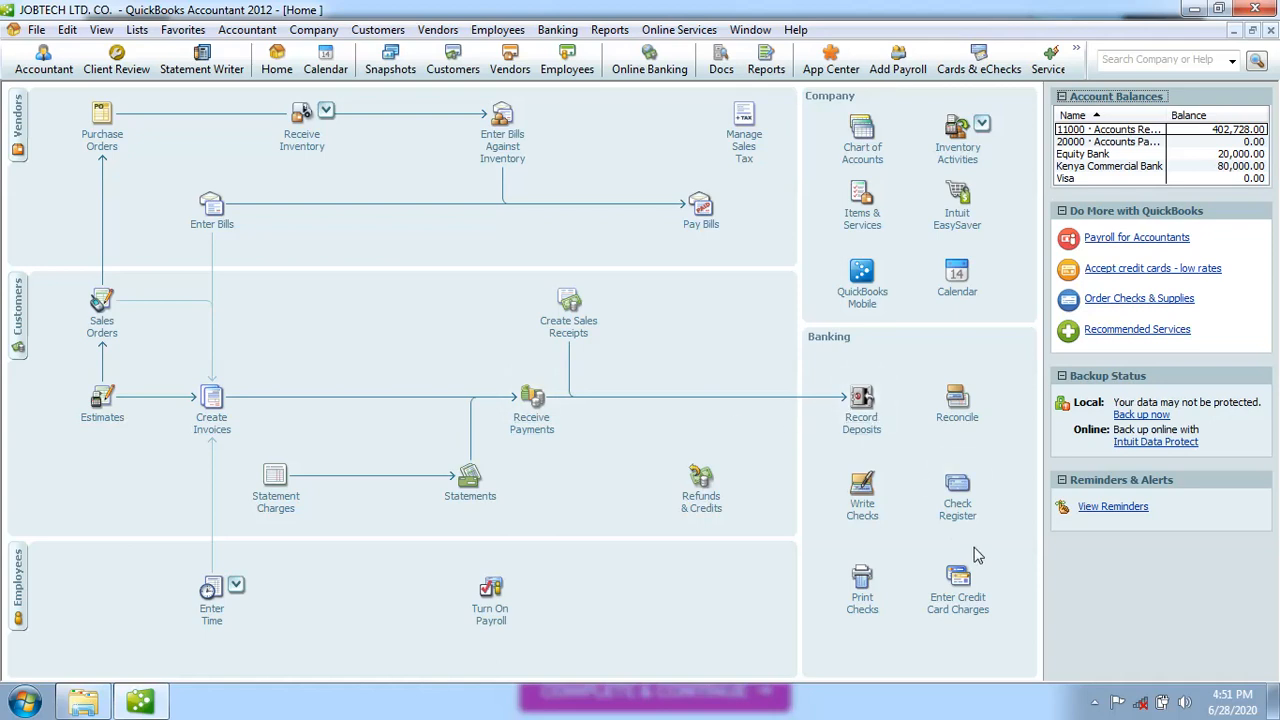
Step: Deposit the 1,740.00 check payment into Kenya Commercial Bank, then save and close the deposit
left_click(864, 410)
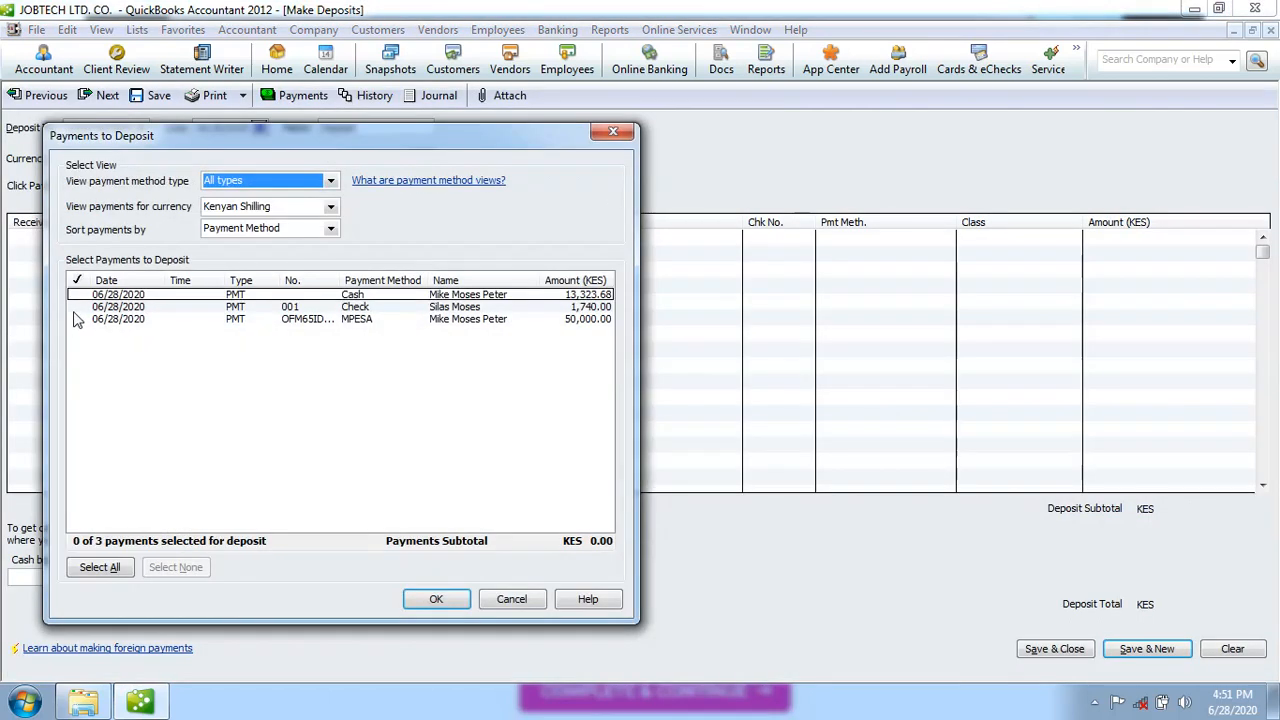
left_click(78, 307)
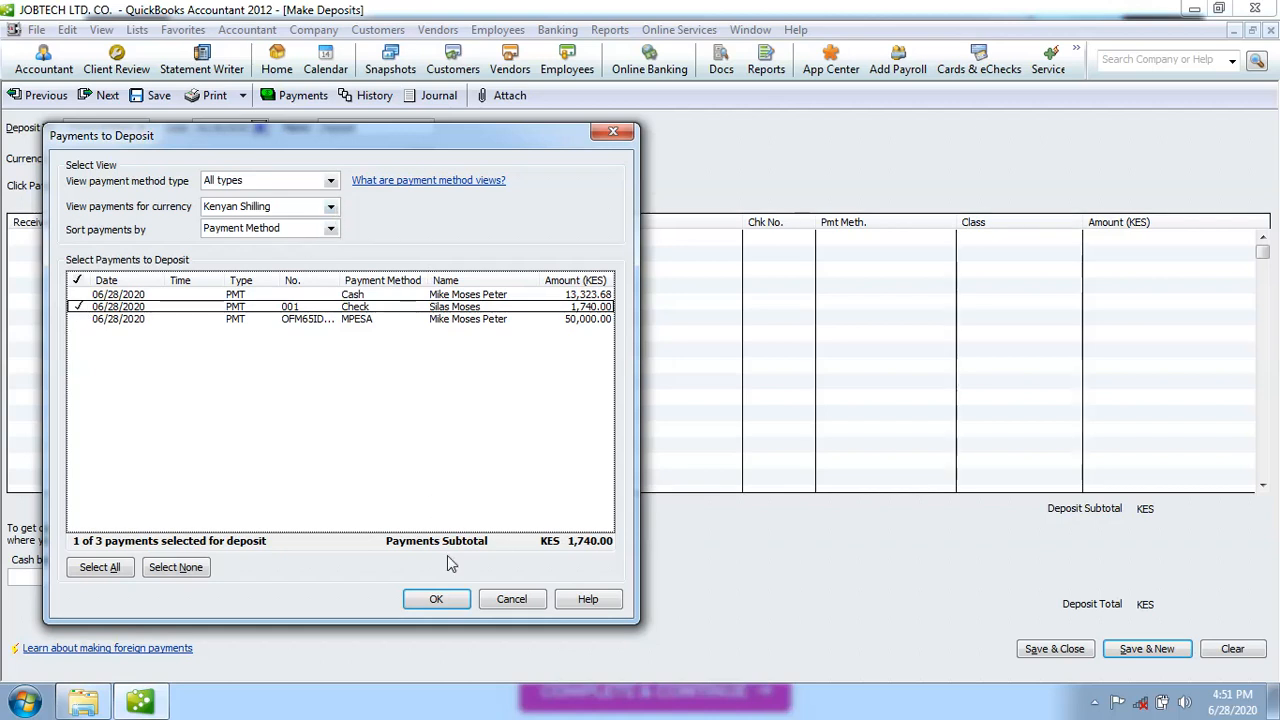
left_click(436, 598)
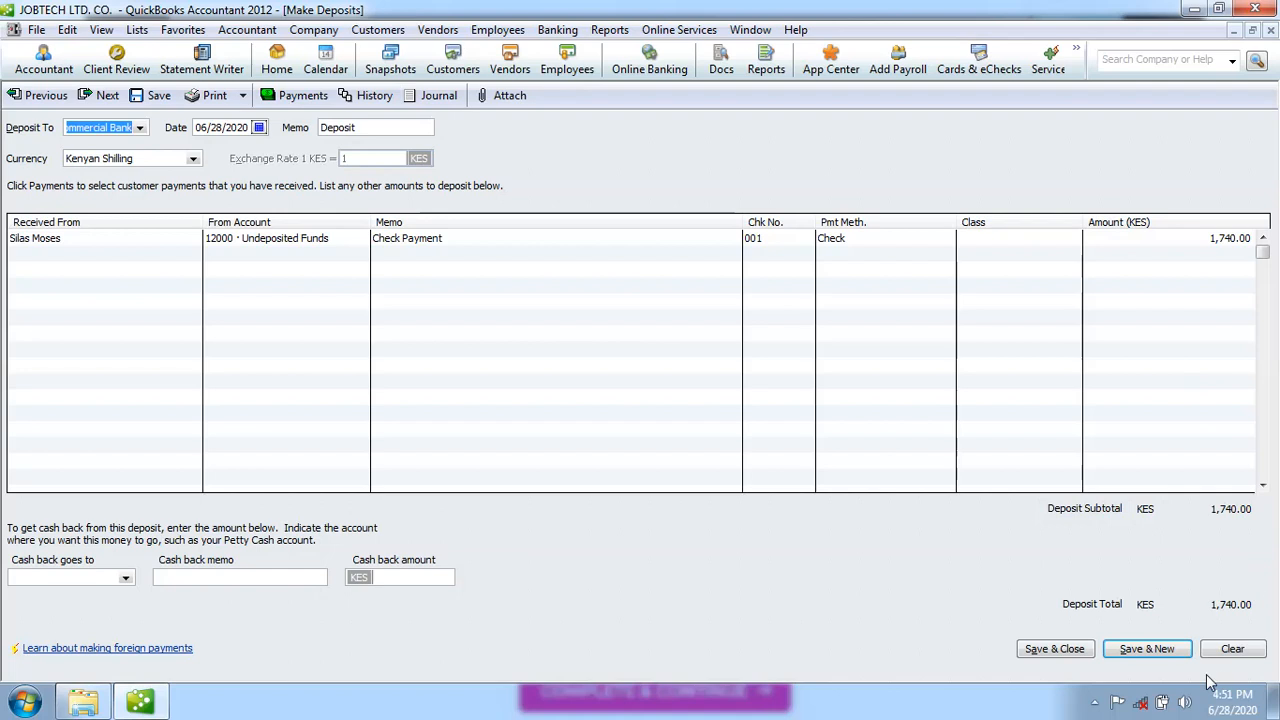
left_click(1064, 648)
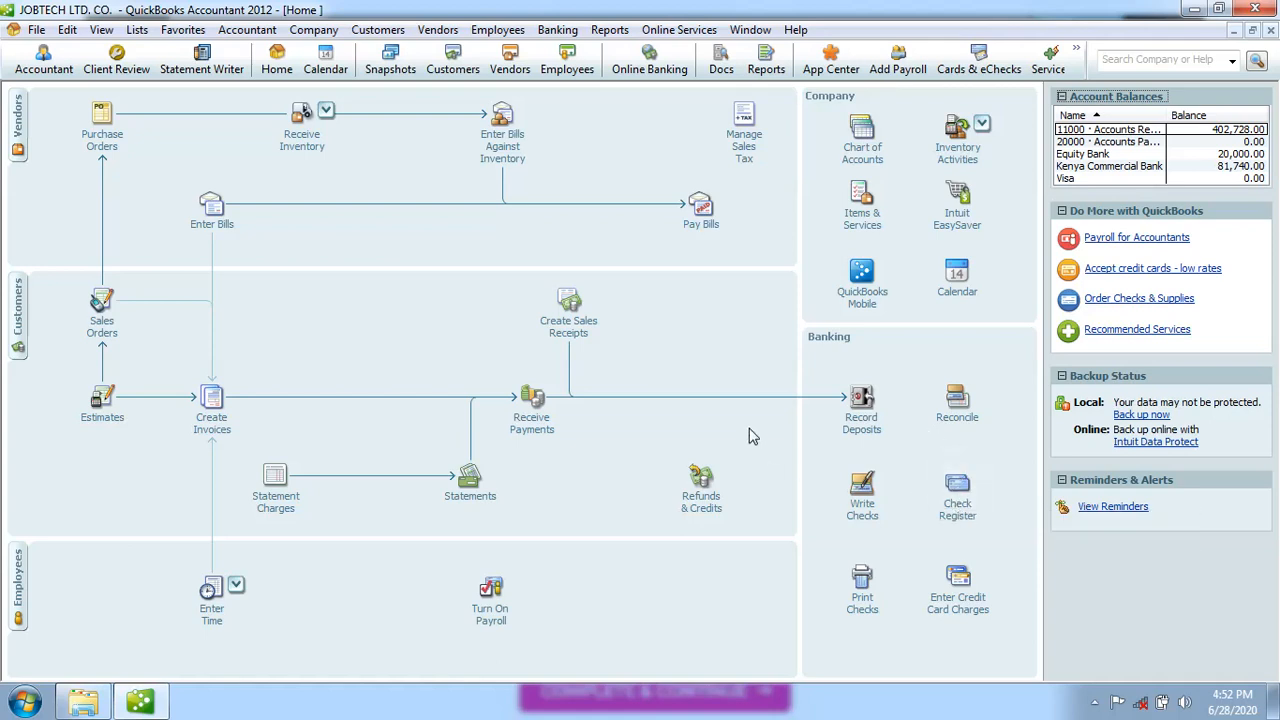
Step: Reopen the Kenya Commercial Bank register to review the check deposit
left_click(958, 495)
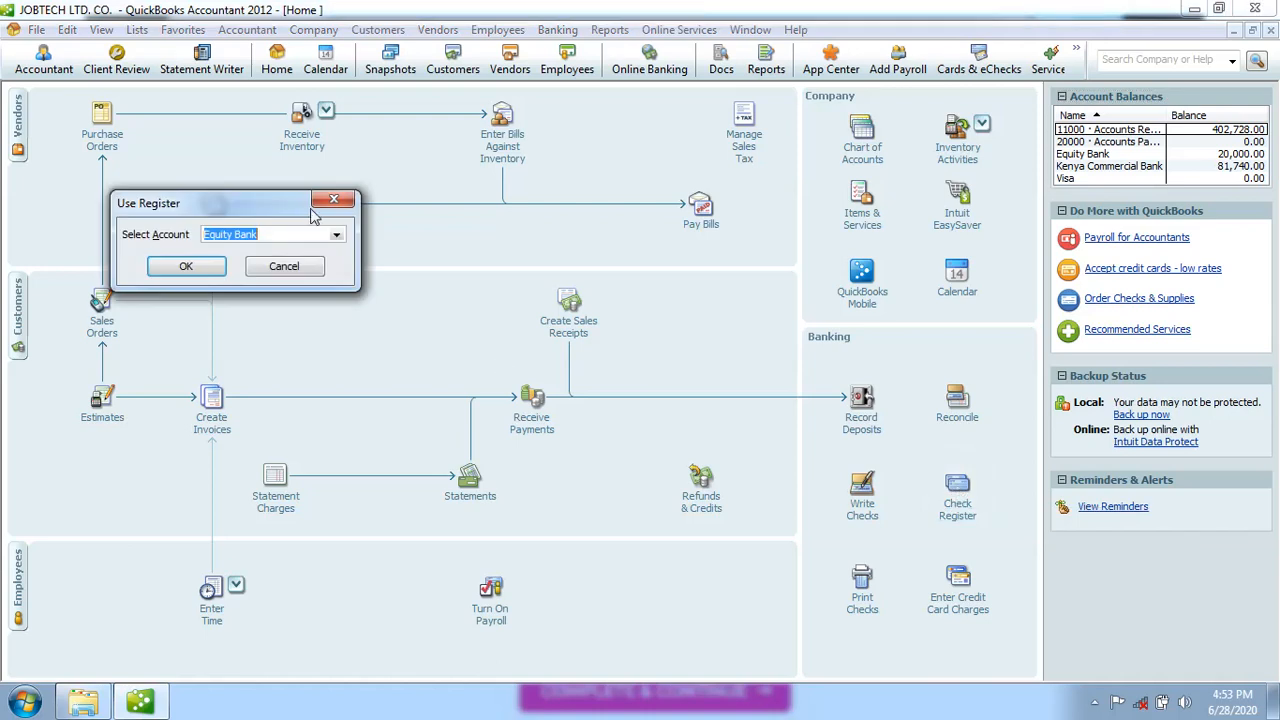
left_click(337, 240)
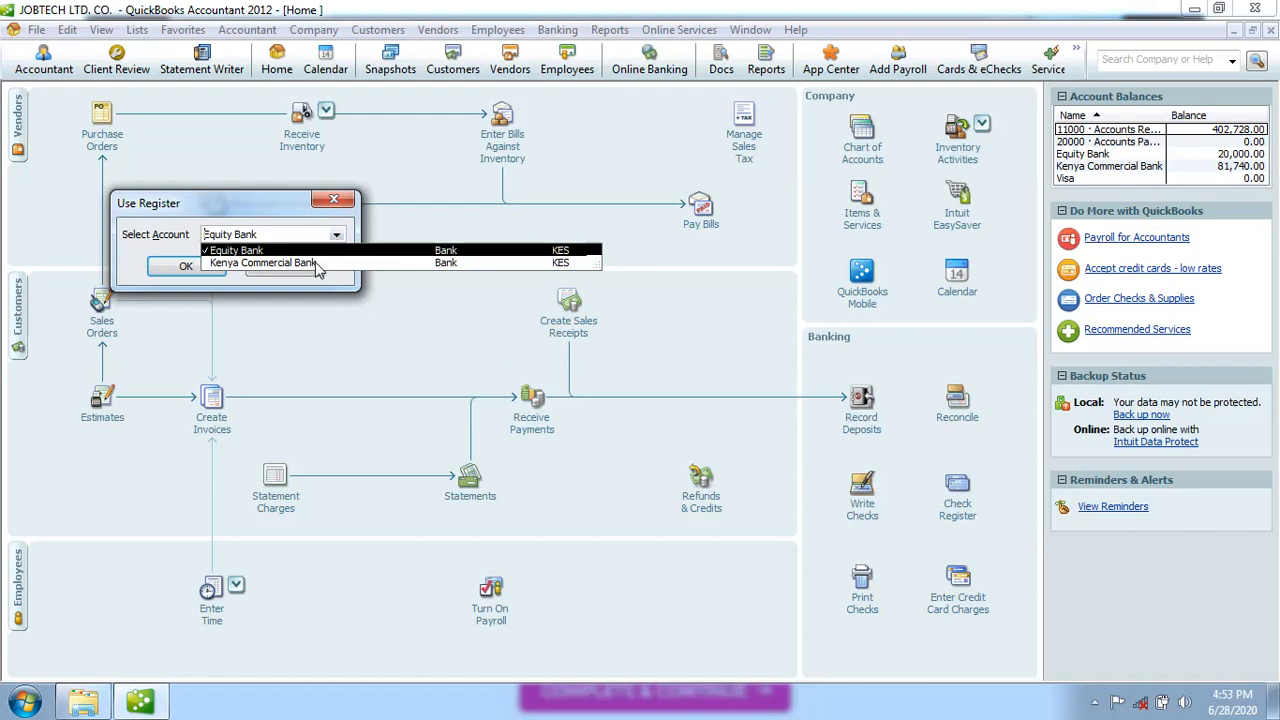
left_click(313, 264)
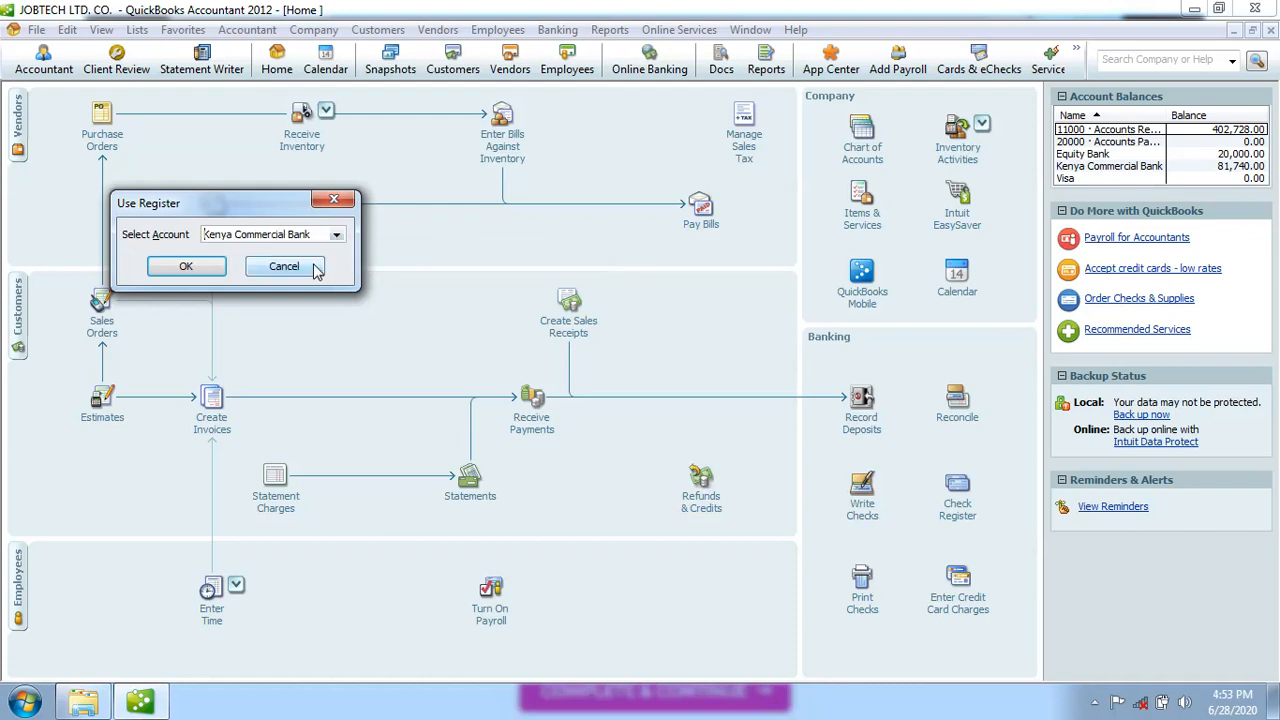
left_click(189, 266)
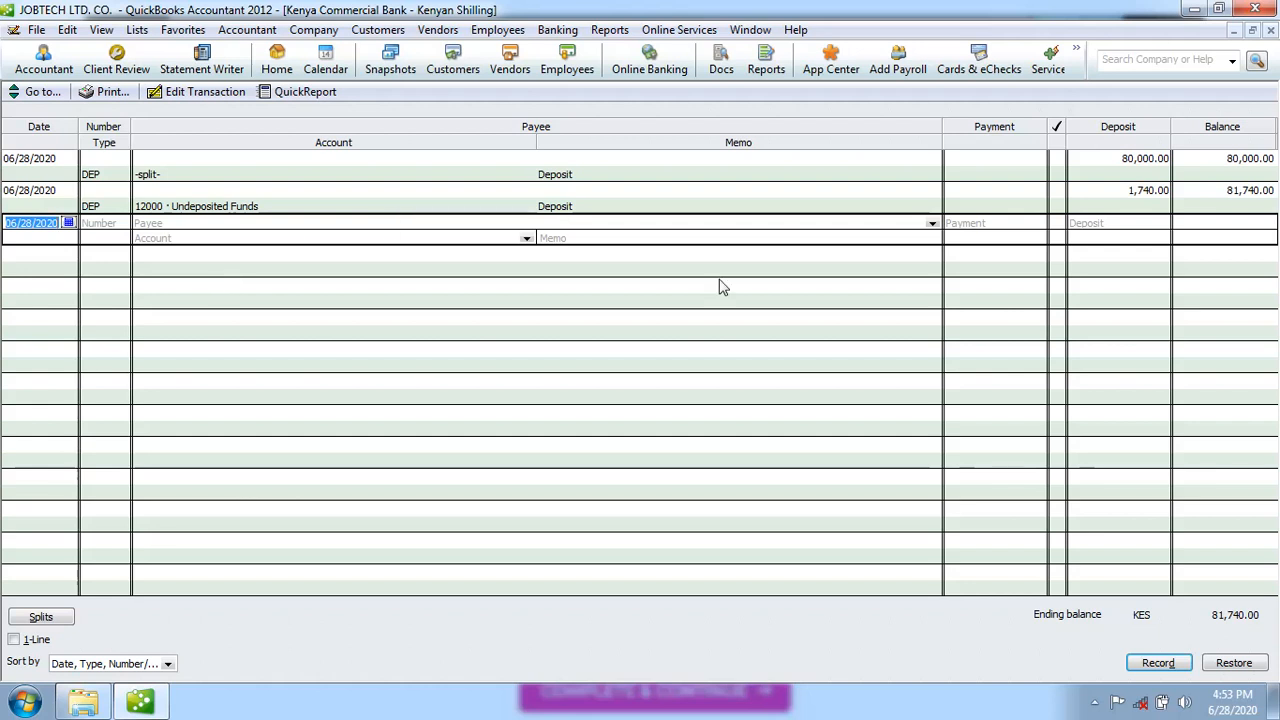
Step: Enter a deposit of 50,000 on the blank transaction line and try to enter Capital in its payment field
left_click(1098, 225)
type("50000")
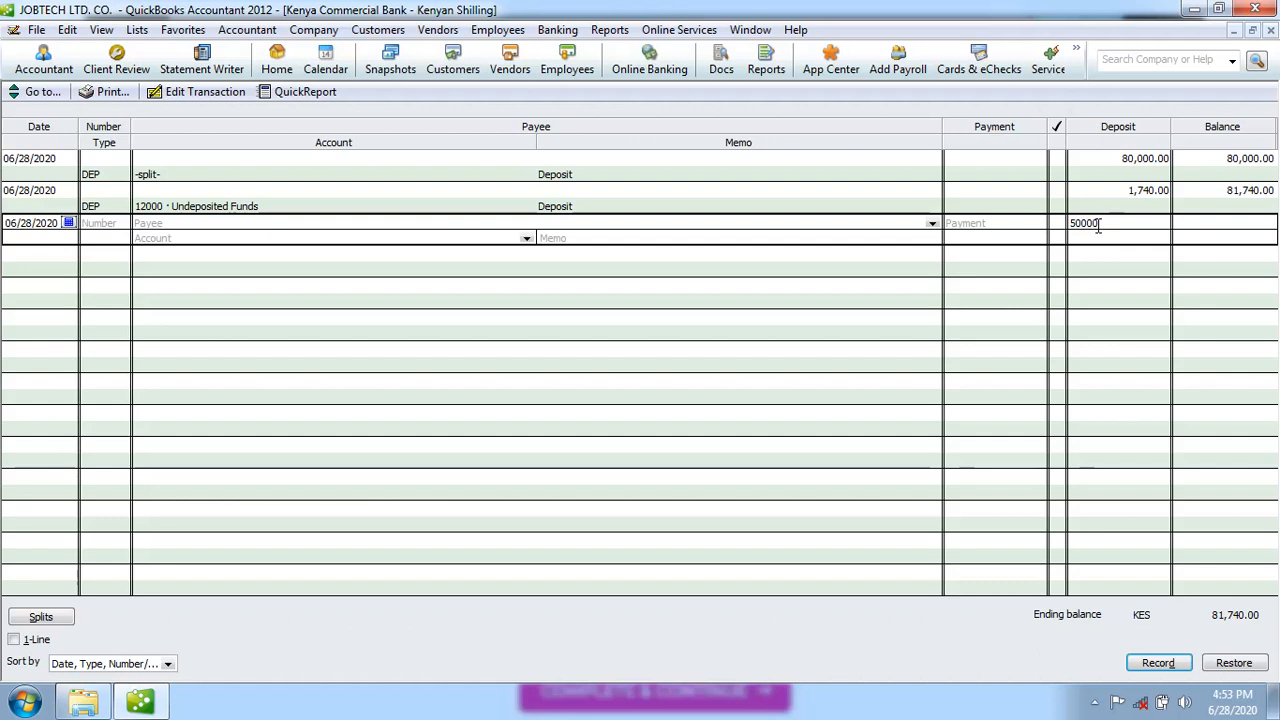
left_click(1004, 222)
type("captia")
key("BackSpace")
key("BackSpace")
key("BackSpace")
type("a")
key("BackSpace")
key("BackSpace")
type("ital")
key("BackSpace")
type("C")
left_click(530, 245)
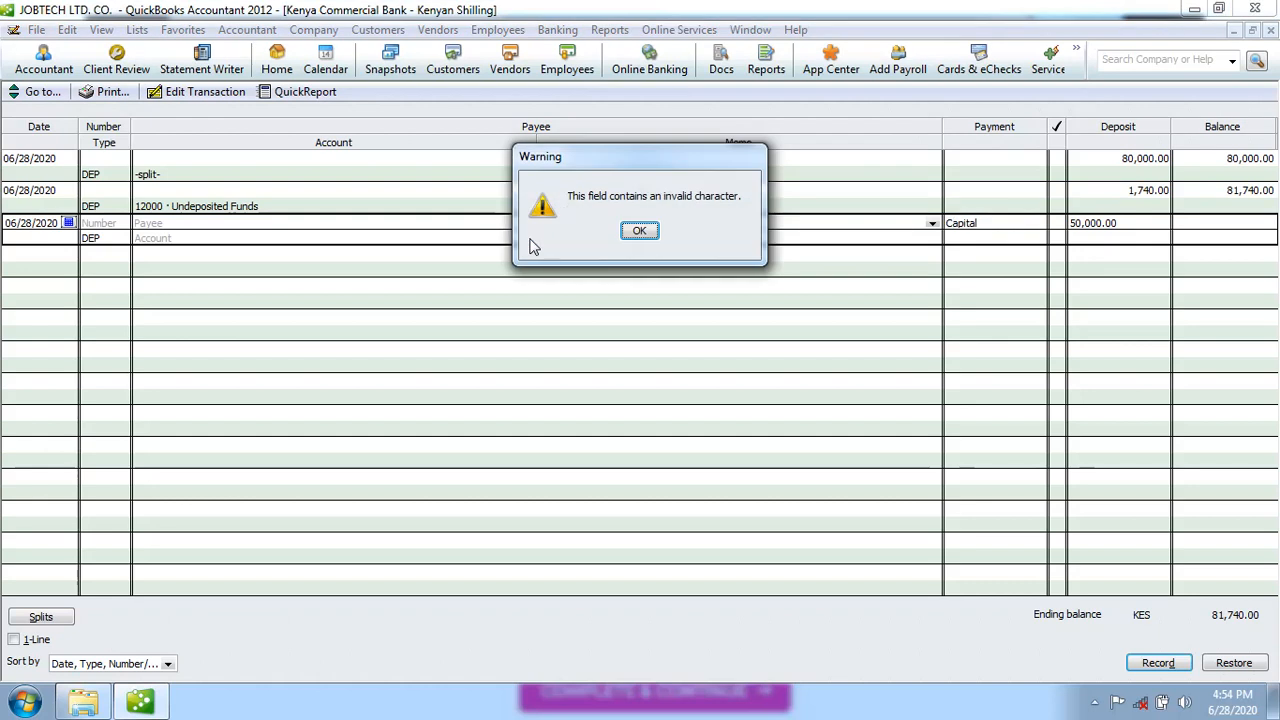
left_click(640, 232)
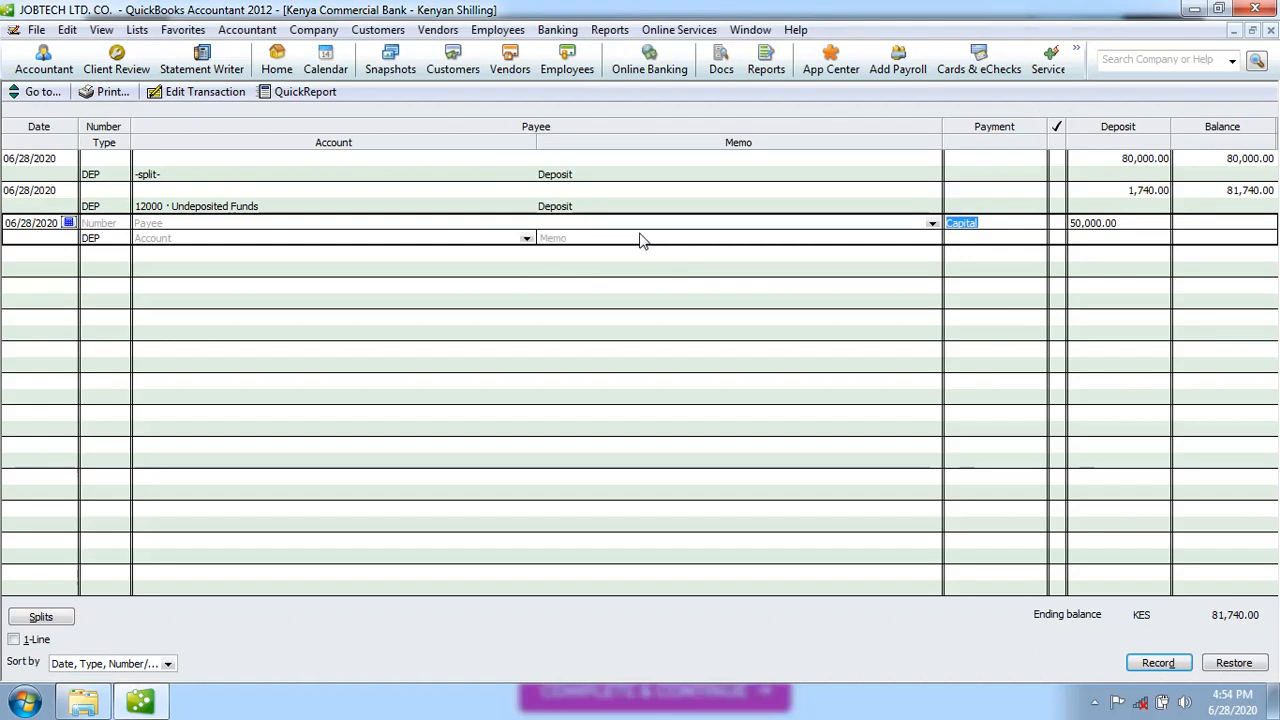
left_click(637, 236)
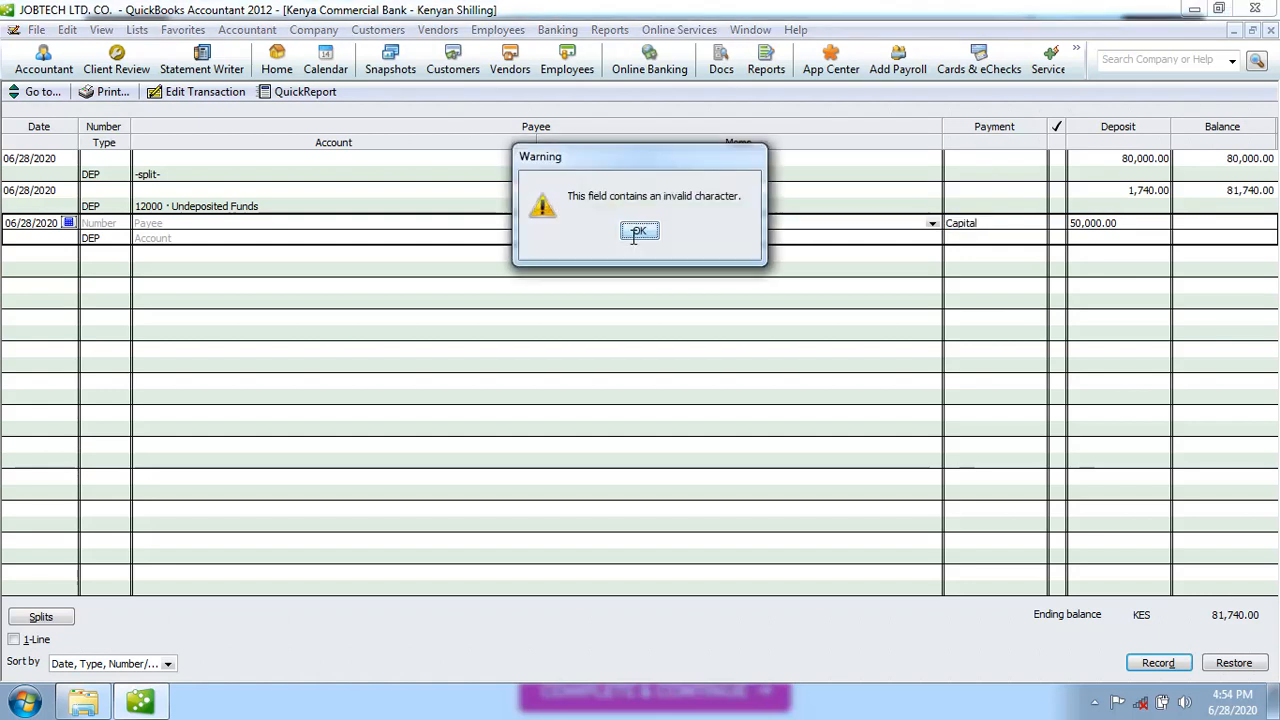
left_click(641, 233)
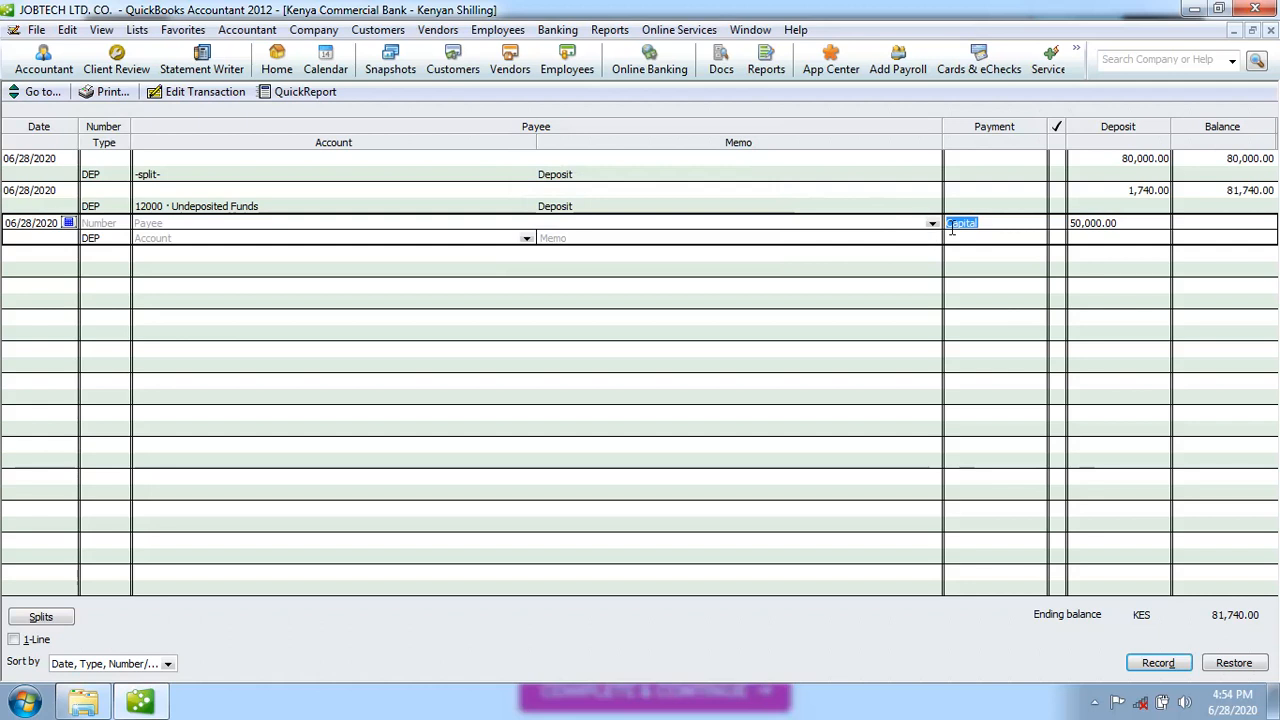
Step: Clear the Capital text from the payment field of the 50,000 deposit line
left_click(983, 223)
key("BackSpace")
key("BackSpace")
key("BackSpace")
key("BackSpace")
key("BackSpace")
key("BackSpace")
key("BackSpace")
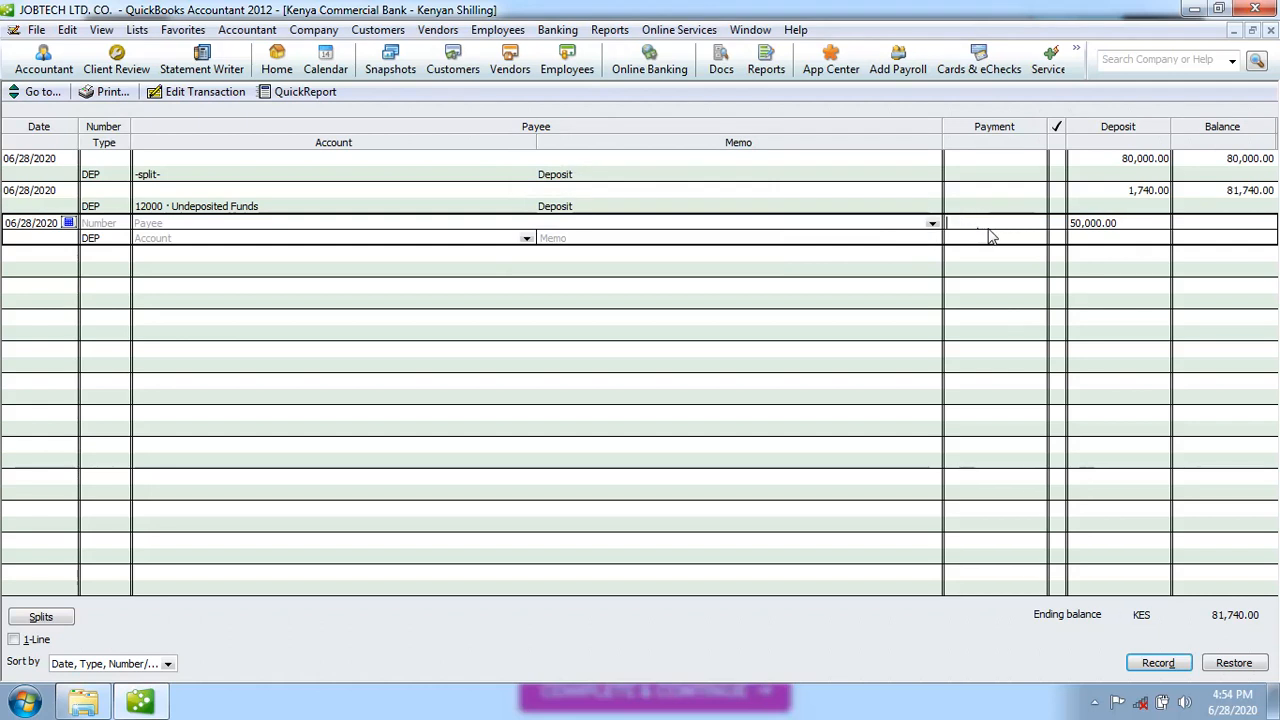
Step: Check the payee choices and assign the Owner's Equity:Contributions account to the 50,000 deposit line
left_click(931, 224)
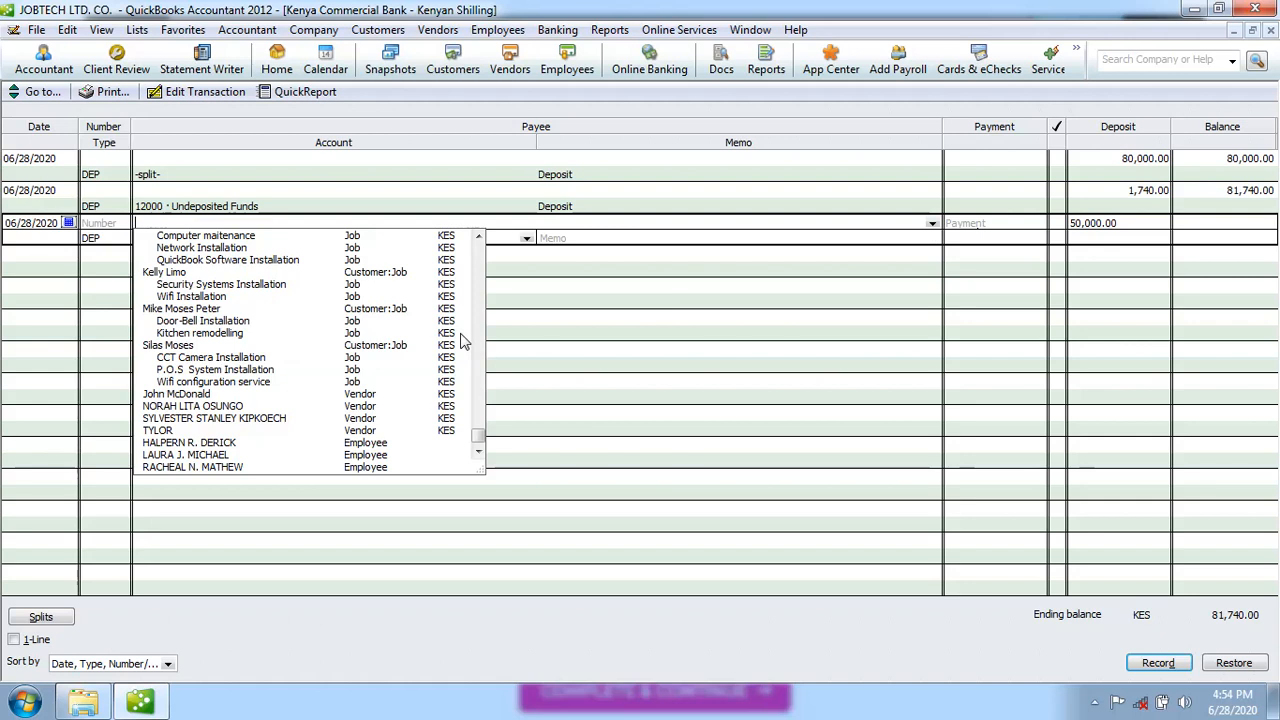
left_click(582, 315)
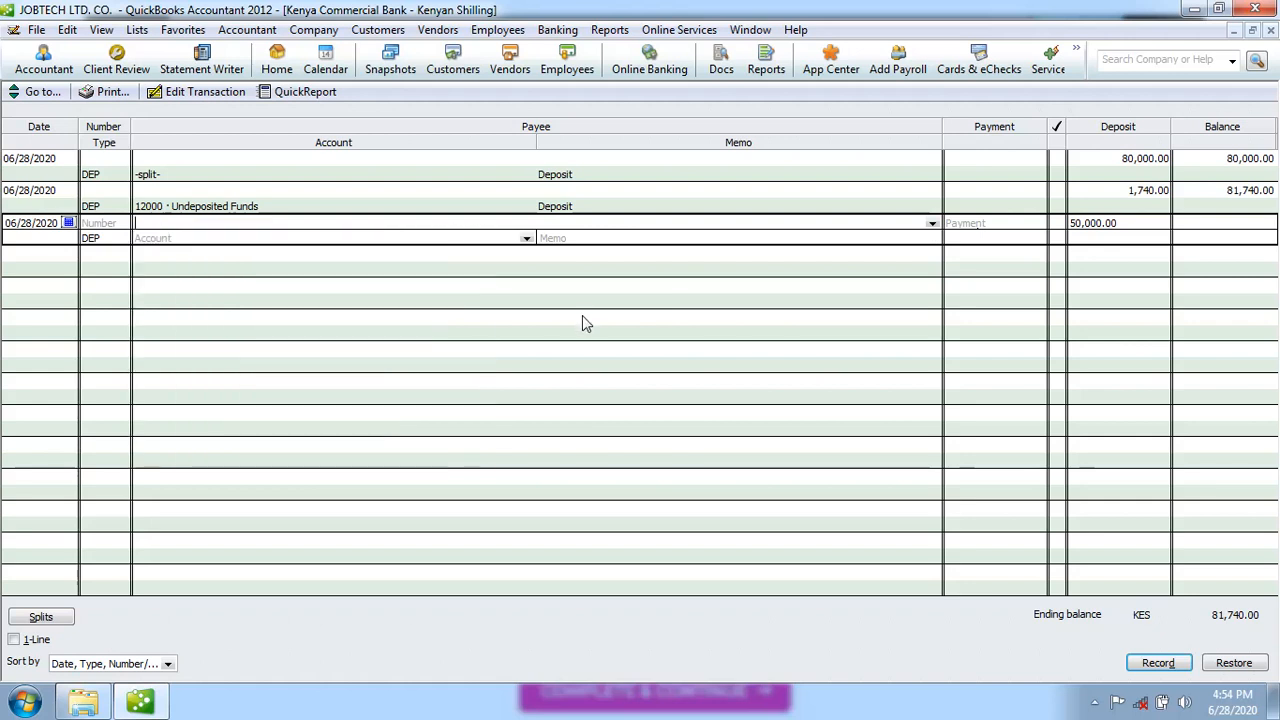
left_click(526, 239)
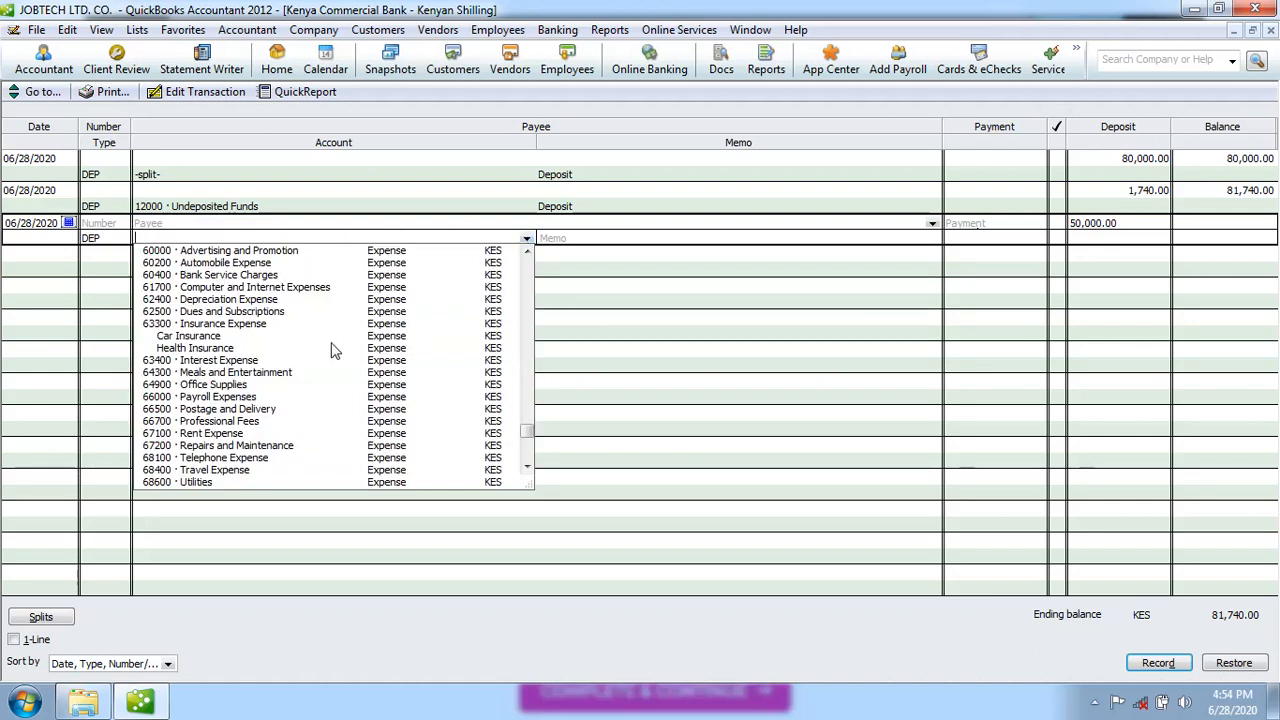
left_click(527, 467)
left_click(527, 467)
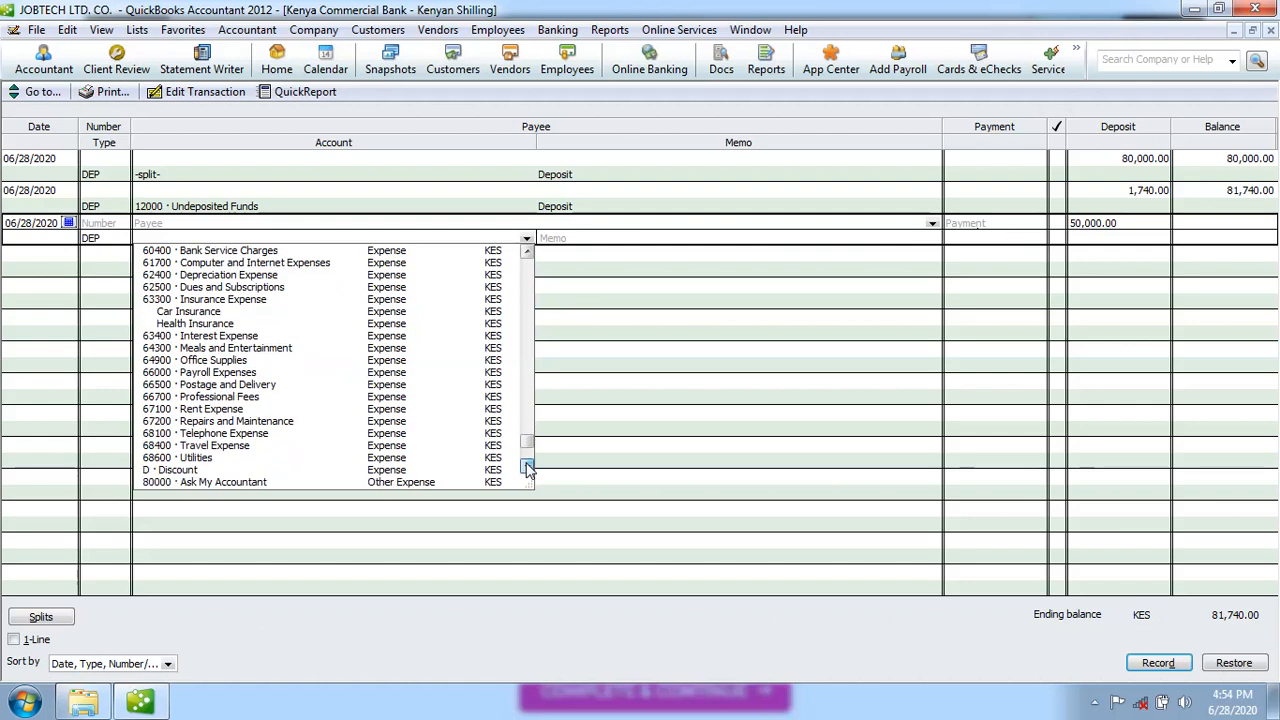
left_click(527, 467)
left_click(527, 467)
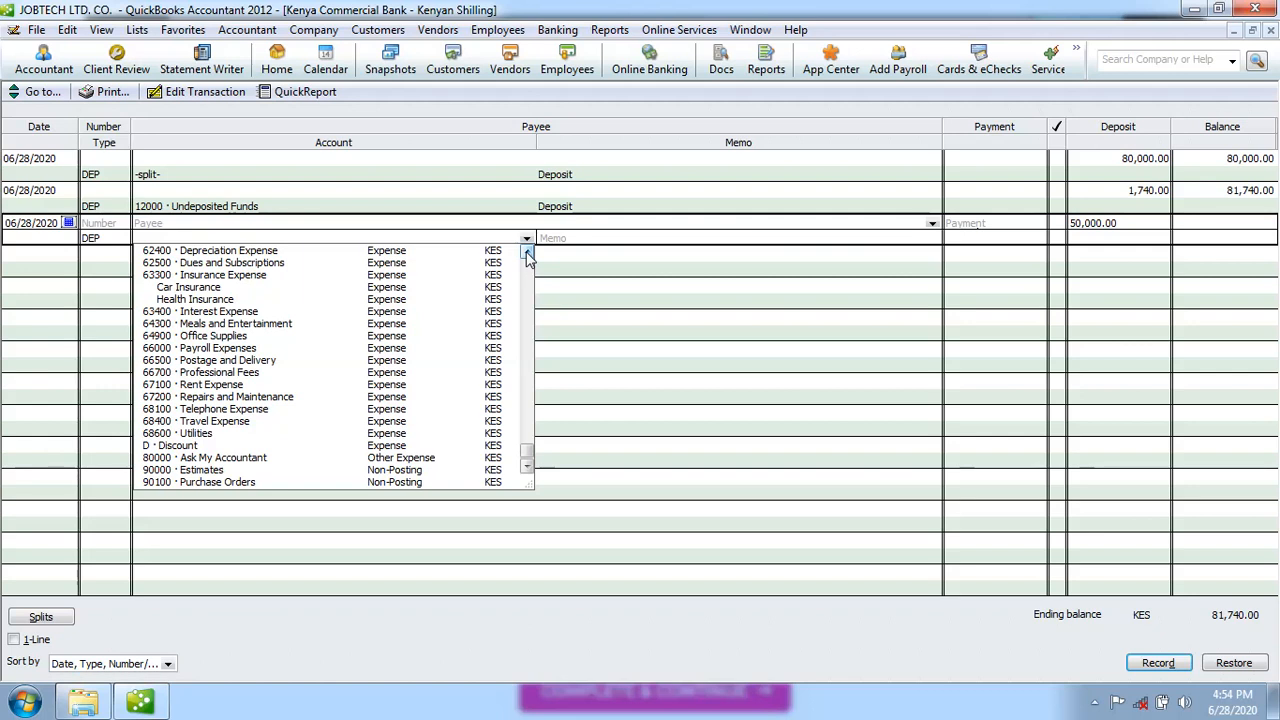
left_click_drag(527, 255, 527, 255)
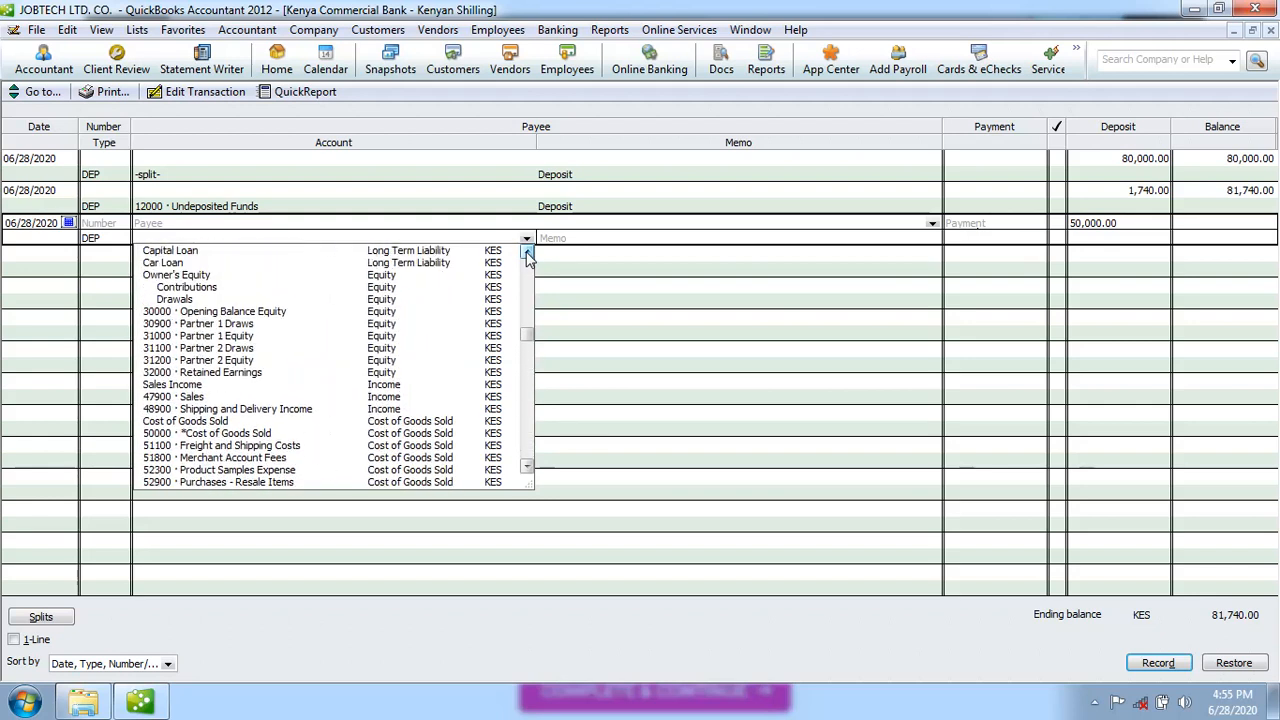
left_click(205, 290)
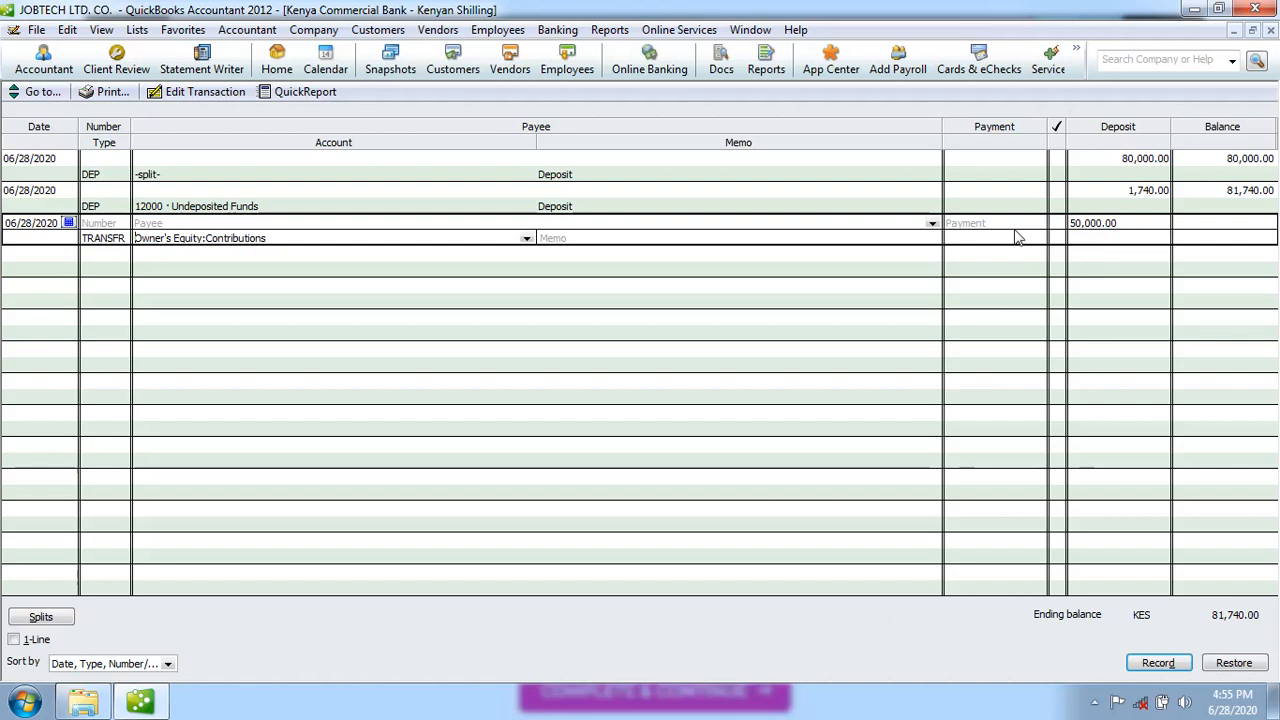
Step: Enter Capital as the memo of the 50,000 deposit line
left_click(656, 237)
type("c")
key("BackSpace")
type("Capital")
Step: Look through the customers, vendors and employees available as payee for the deposit line, leaving the payee empty
left_click(1003, 223)
left_click(932, 224)
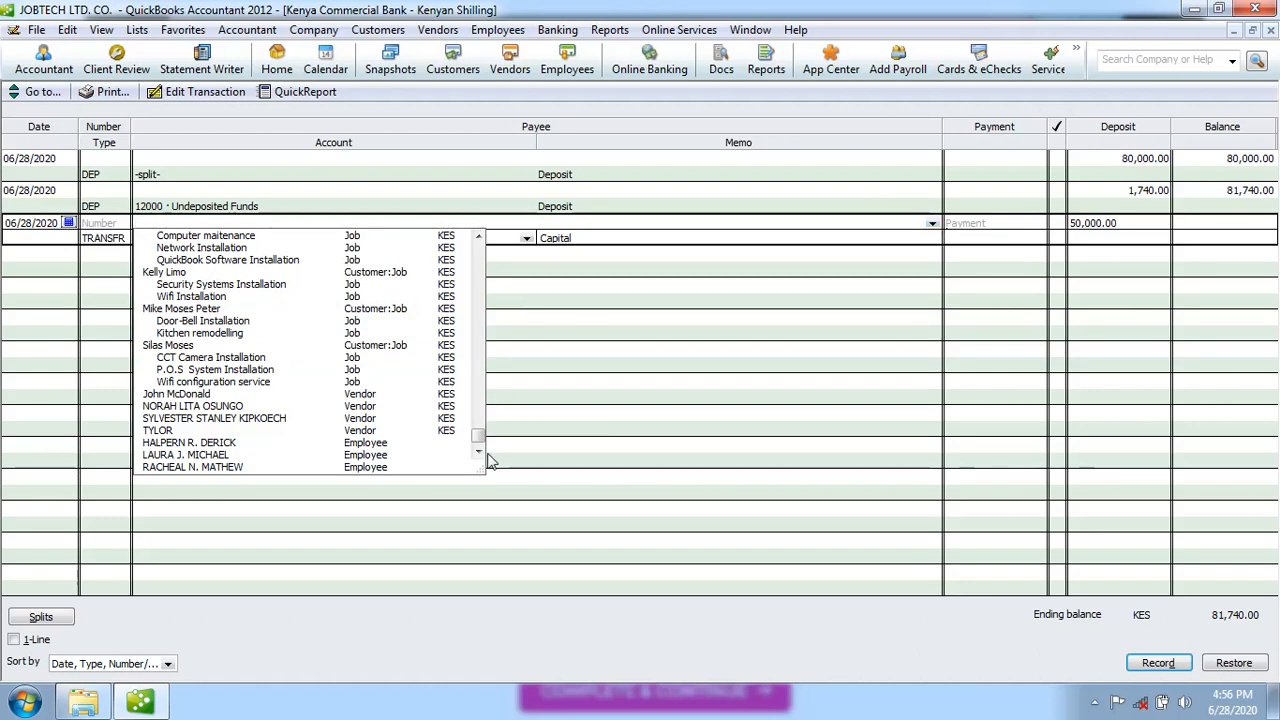
left_click(479, 238)
left_click(479, 238)
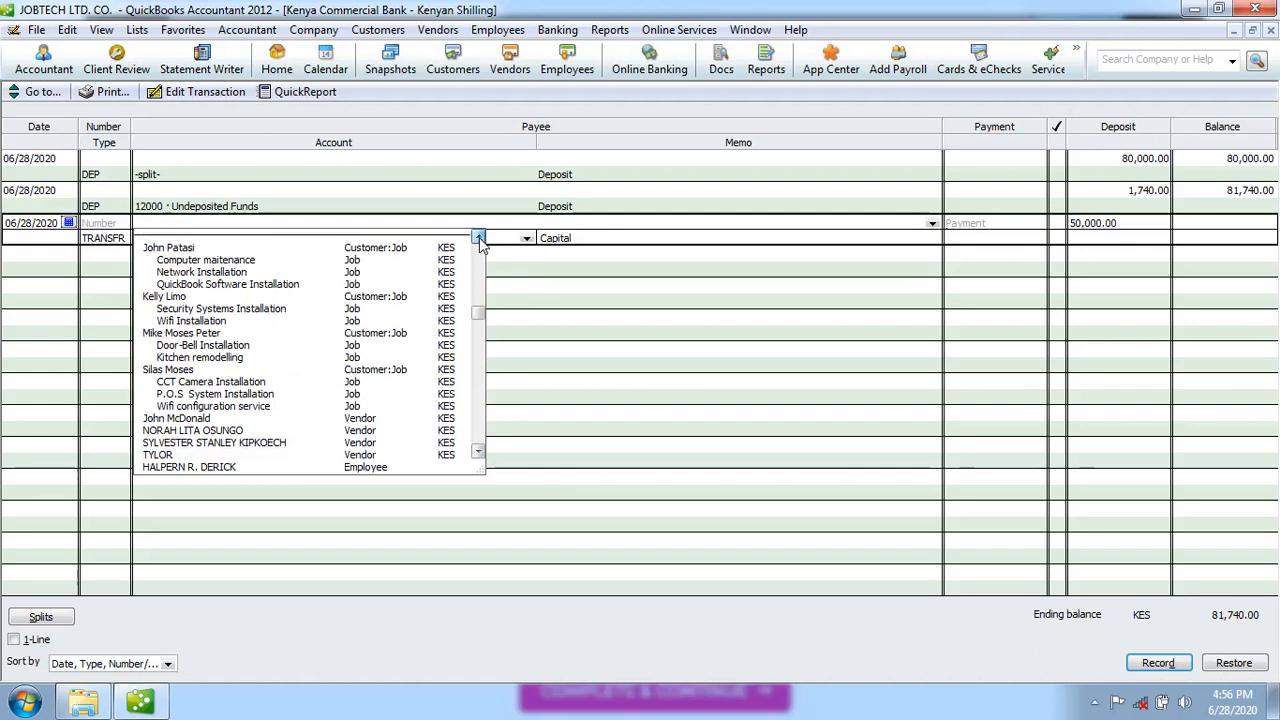
left_click(479, 238)
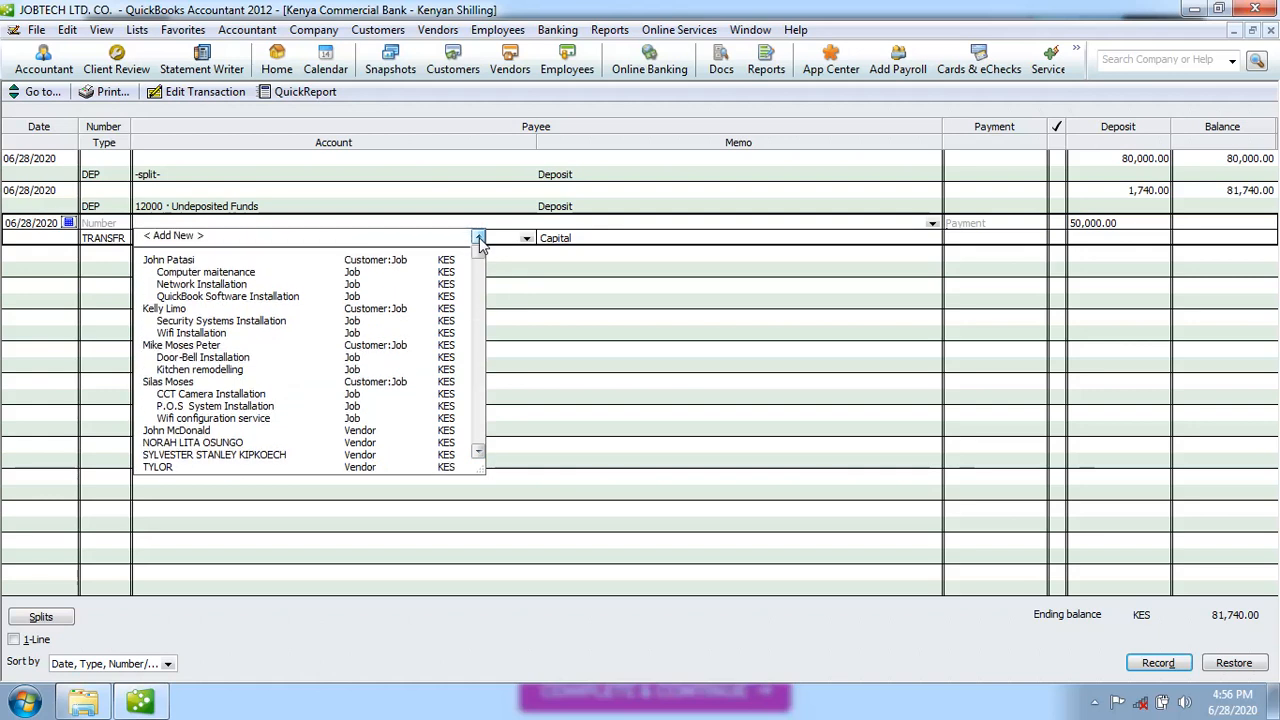
left_click(479, 454)
left_click(479, 454)
left_click(479, 454)
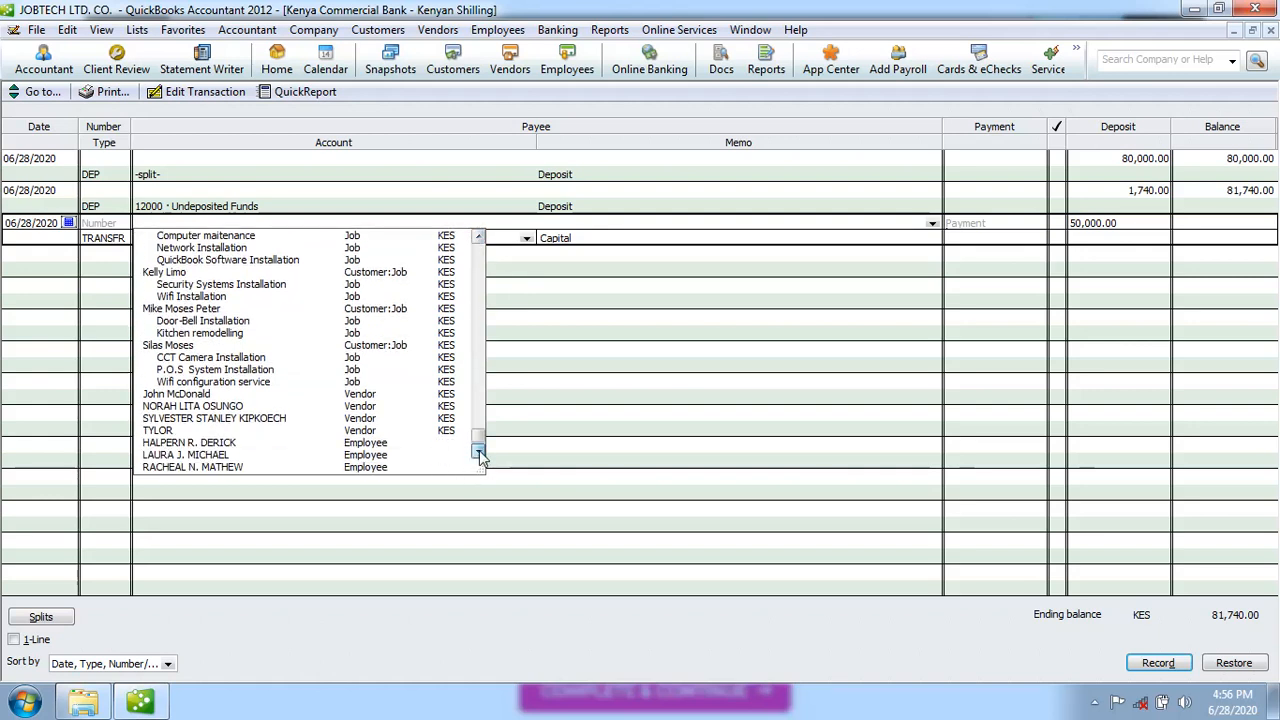
left_click(575, 300)
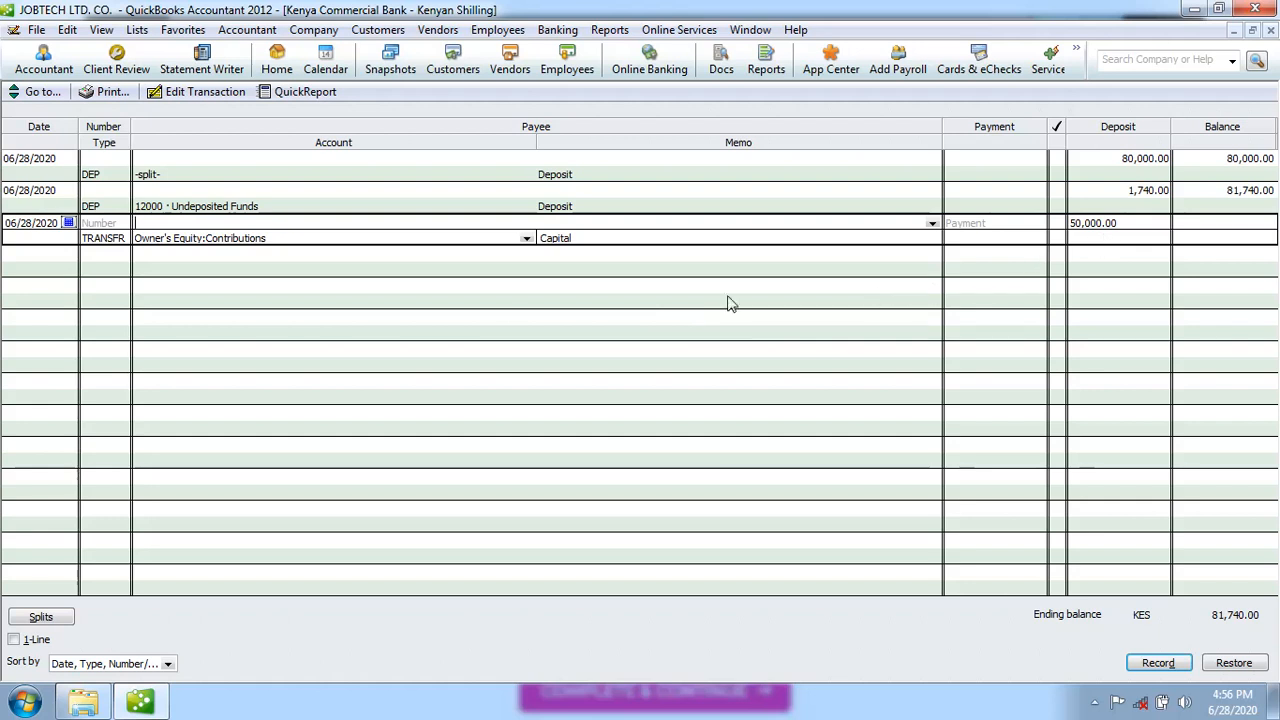
Step: Add Boost to the deposit line's memo and clear the whole memo again
left_click(220, 237)
type("Boost")
key("BackSpace")
key("BackSpace")
key("BackSpace")
key("BackSpace")
key("BackSpace")
key("BackSpace")
key("BackSpace")
key("BackSpace")
key("BackSpace")
key("BackSpace")
key("BackSpace")
key("BackSpace")
key("BackSpace")
Step: Clear the deposit amount from the unrecorded transaction line
left_click(1138, 223)
key("BackSpace")
key("BackSpace")
key("BackSpace")
key("BackSpace")
key("BackSpace")
key("BackSpace")
key("BackSpace")
key("BackSpace")
key("BackSpace")
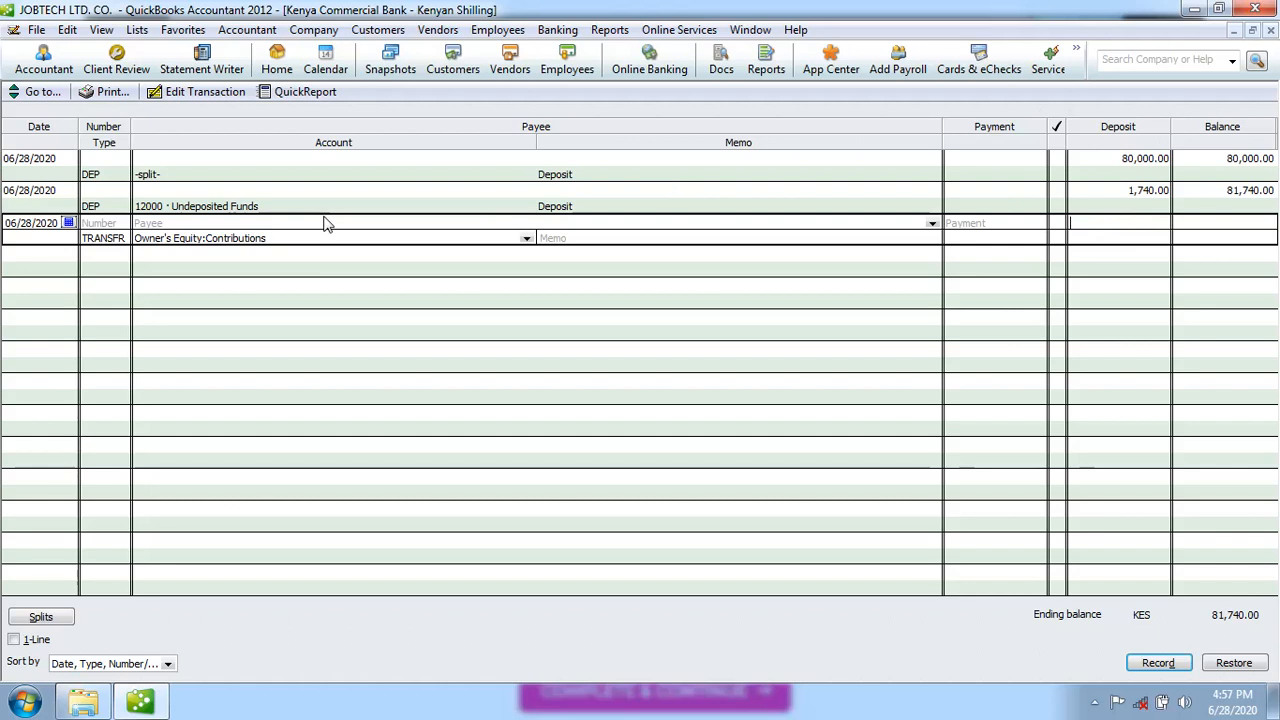
Step: Remove the Owner's Equity:Contributions account from the unrecorded transaction line
left_click(281, 238)
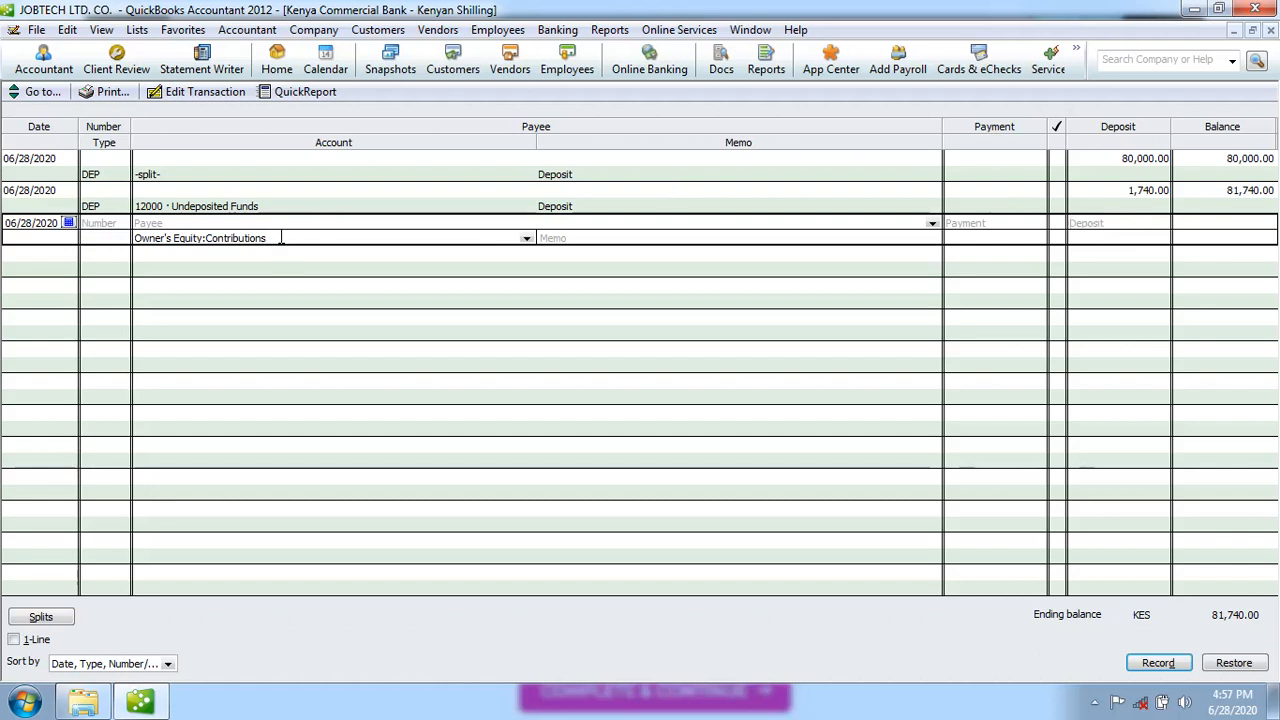
key("BackSpace")
key("BackSpace")
key("BackSpace")
key("BackSpace")
key("BackSpace")
key("BackSpace")
key("BackSpace")
key("BackSpace")
key("BackSpace")
key("BackSpace")
key("BackSpace")
key("BackSpace")
key("BackSpace")
key("BackSpace")
key("BackSpace")
key("BackSpace")
key("BackSpace")
key("BackSpace")
key("BackSpace")
key("BackSpace")
key("BackSpace")
key("BackSpace")
key("BackSpace")
key("BackSpace")
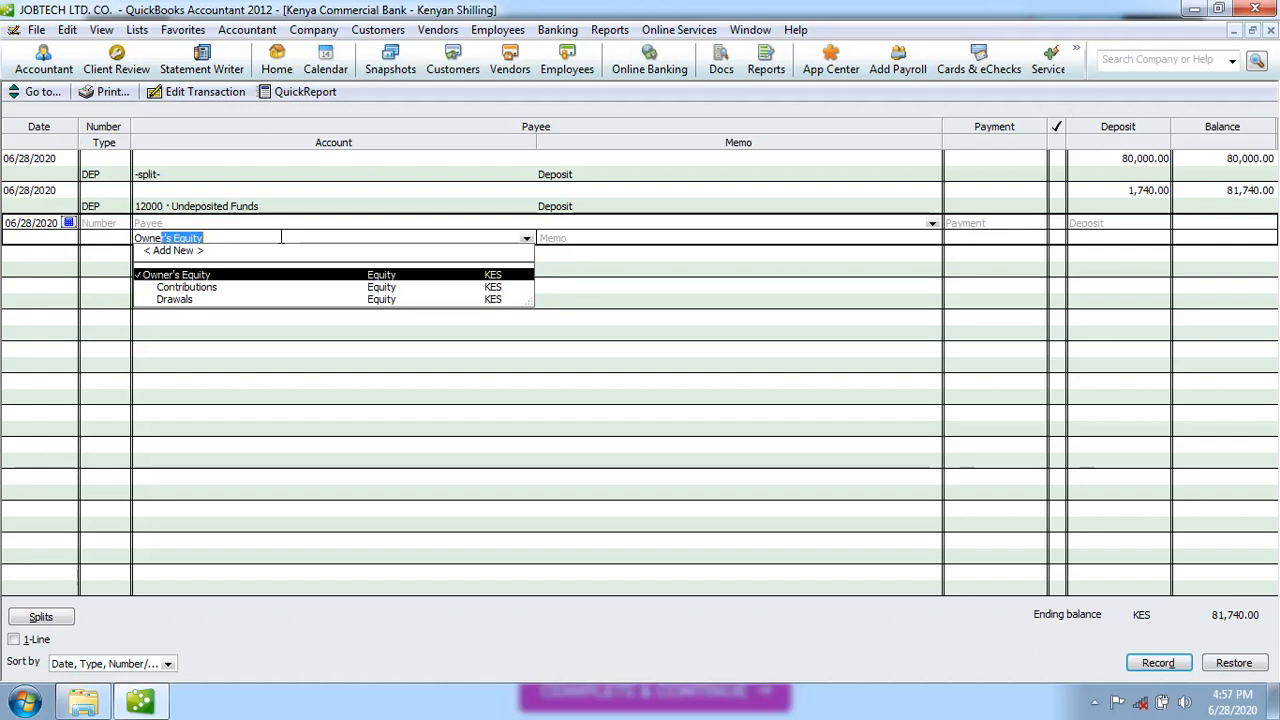
left_click(281, 238)
key("BackSpace")
key("BackSpace")
key("BackSpace")
key("BackSpace")
key("BackSpace")
key("BackSpace")
key("BackSpace")
key("BackSpace")
key("BackSpace")
key("BackSpace")
key("BackSpace")
key("BackSpace")
key("BackSpace")
key("BackSpace")
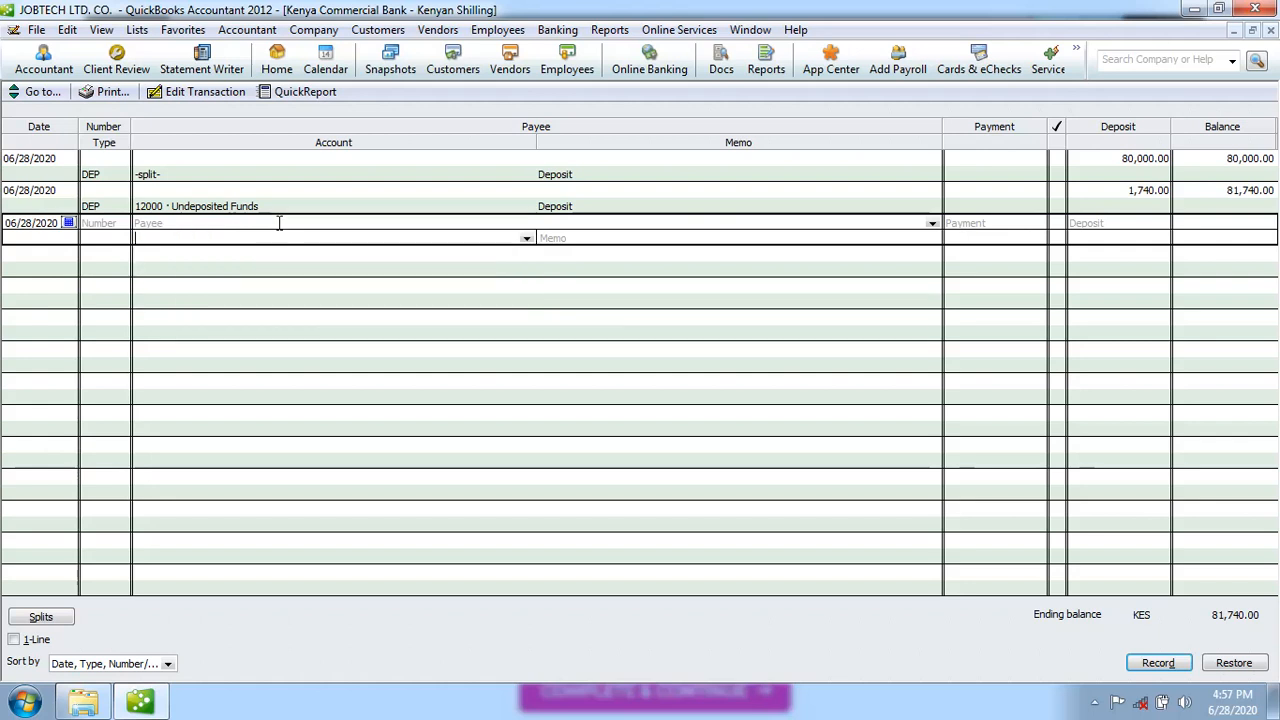
Step: Try assigning the Owner's Equity:Contributions account to the blank transaction line in the register
left_click(278, 222)
left_click(526, 238)
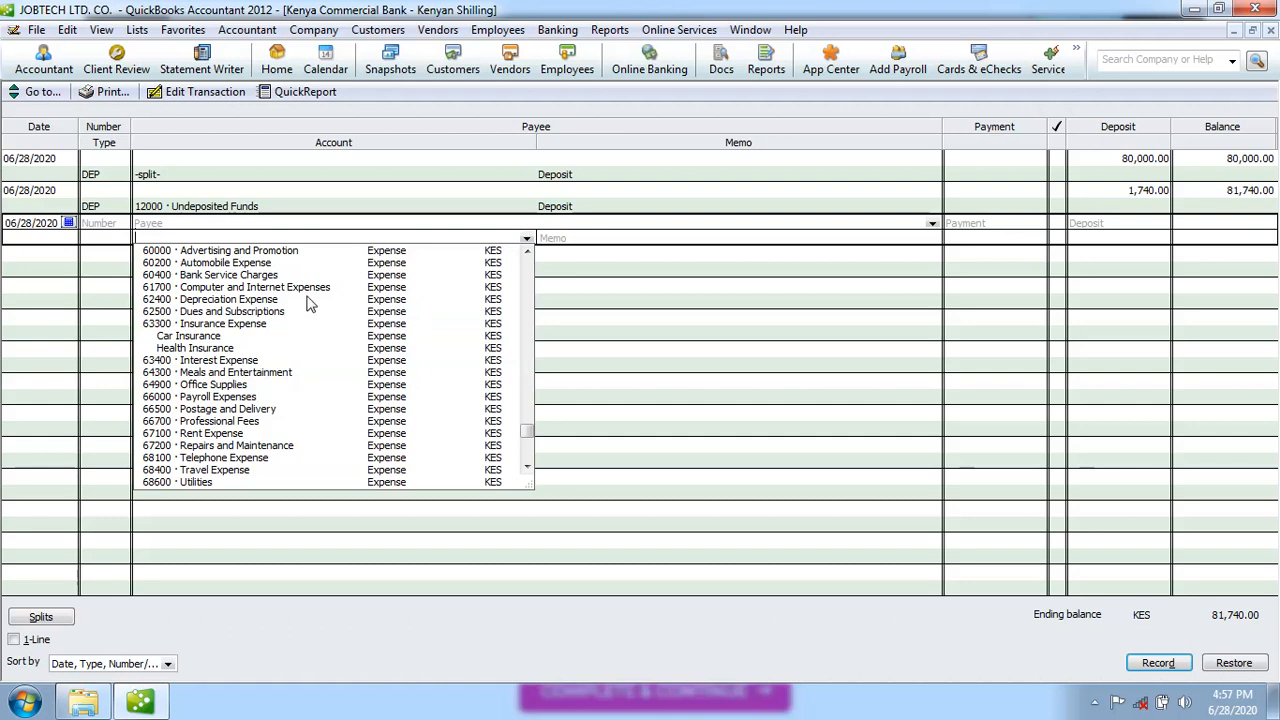
left_click(527, 270)
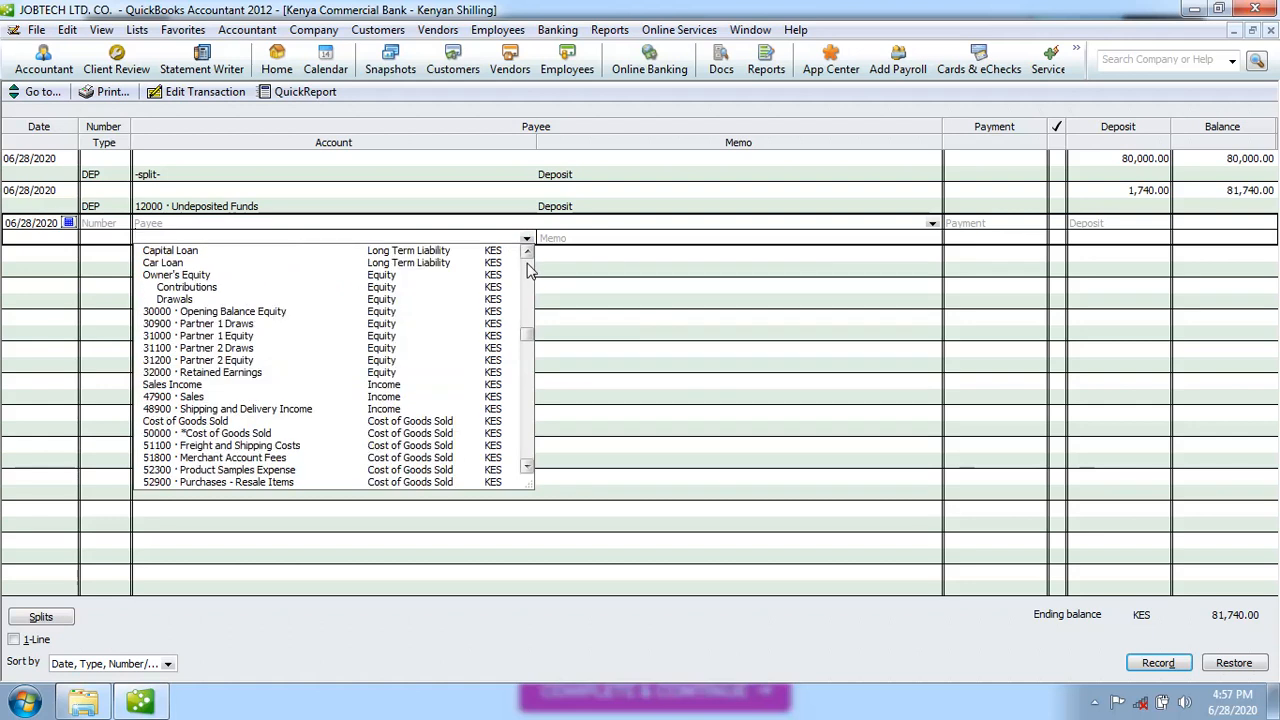
left_click(528, 270)
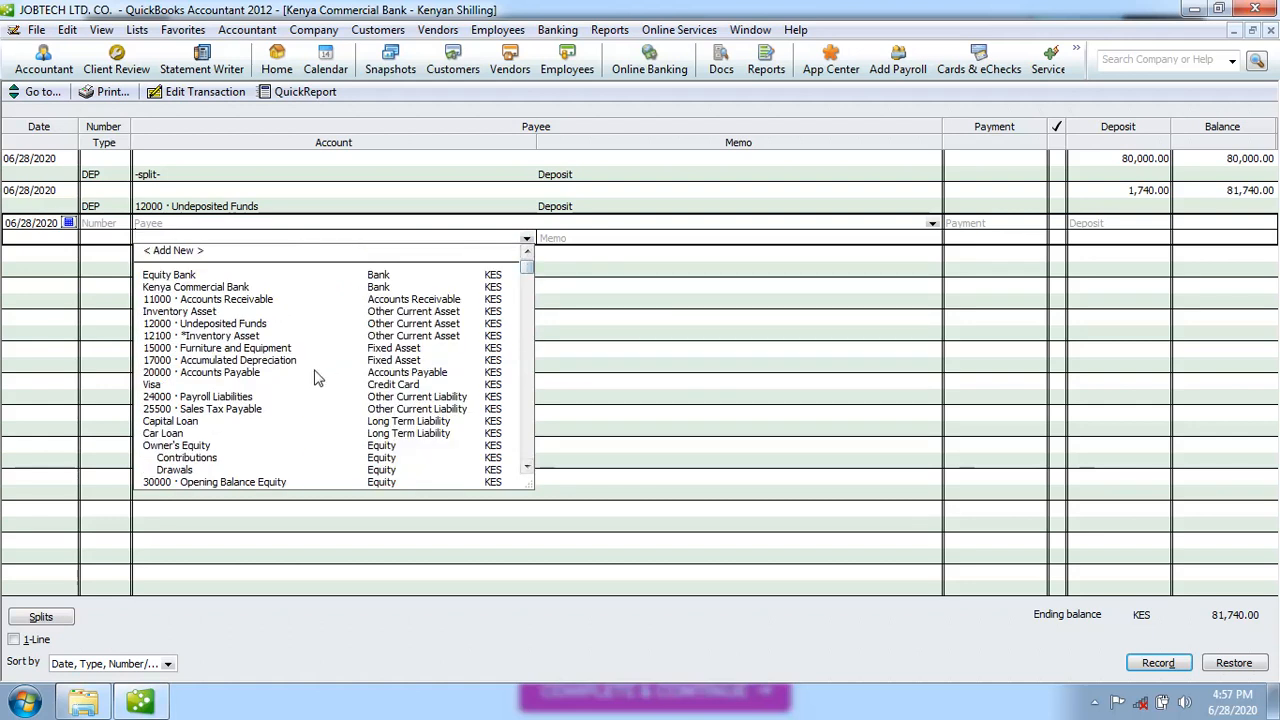
left_click(209, 458)
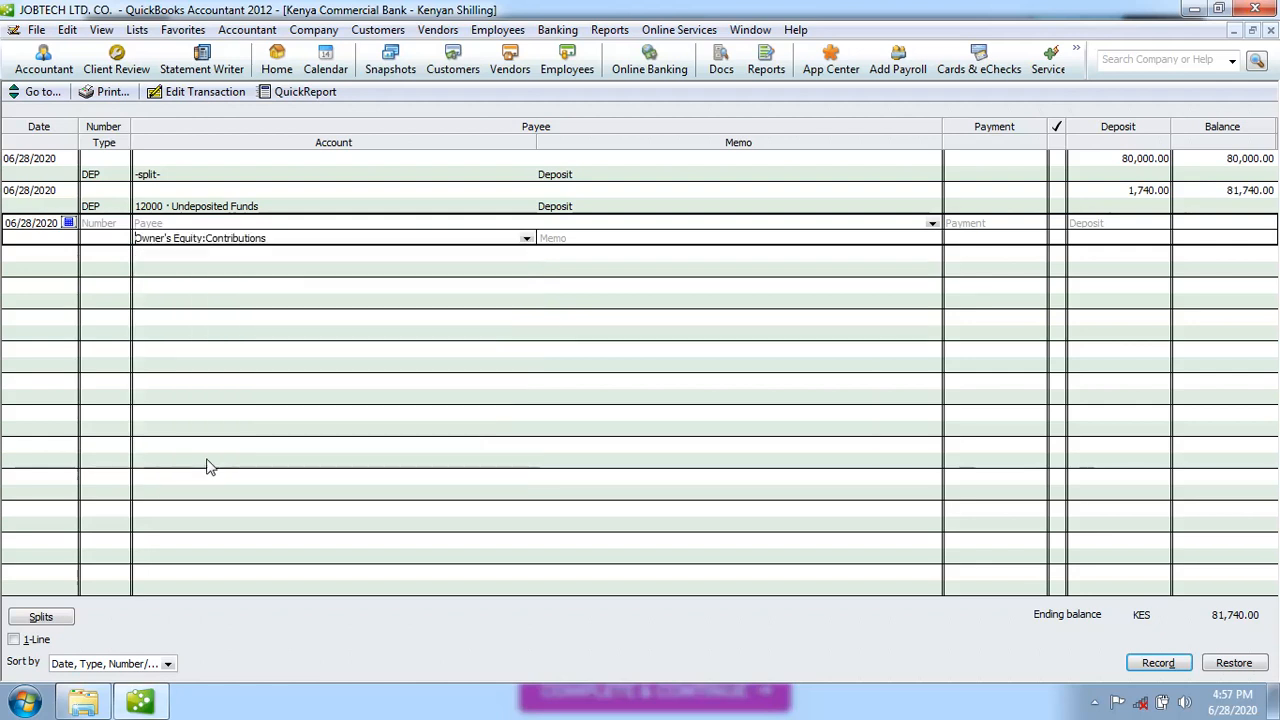
Step: Clear the account just chosen for the unrecorded register line
left_click(324, 236)
key("BackSpace")
key("BackSpace")
key("BackSpace")
key("BackSpace")
key("BackSpace")
key("BackSpace")
key("BackSpace")
key("BackSpace")
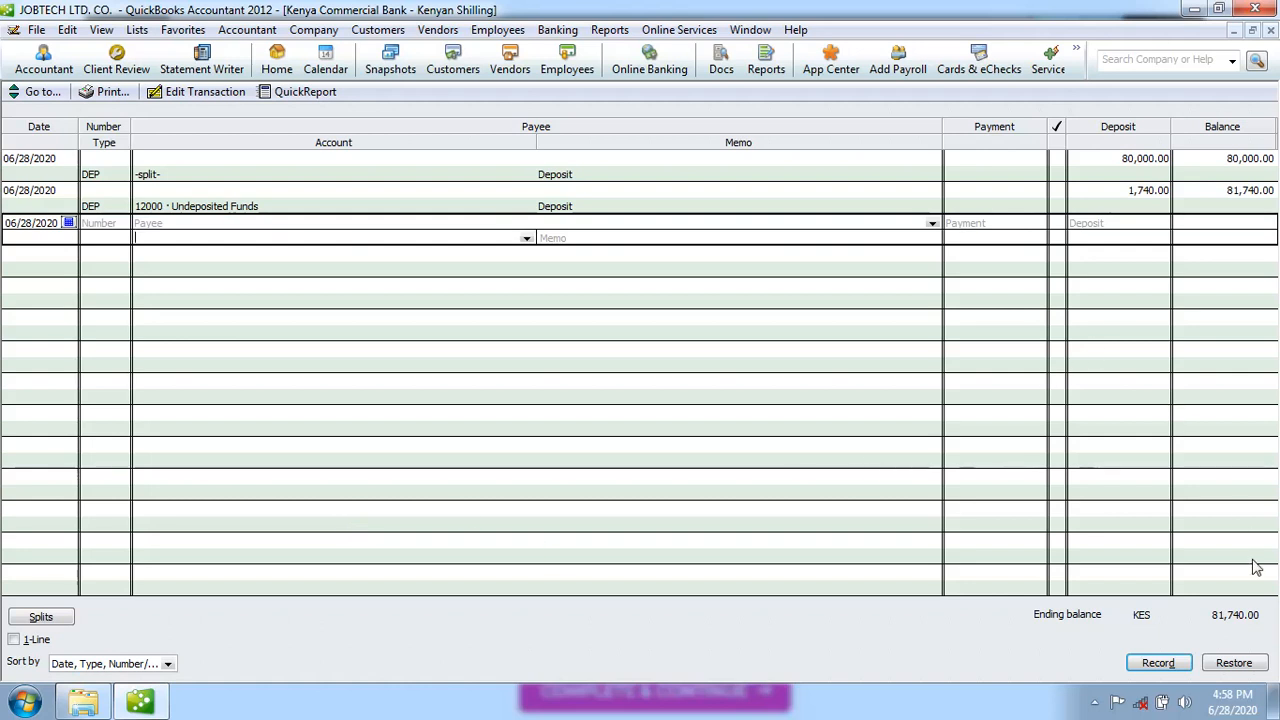
Step: Close the bank register and review the customer payments awaiting deposit, leaving the deposit form without making a deposit
left_click(1270, 31)
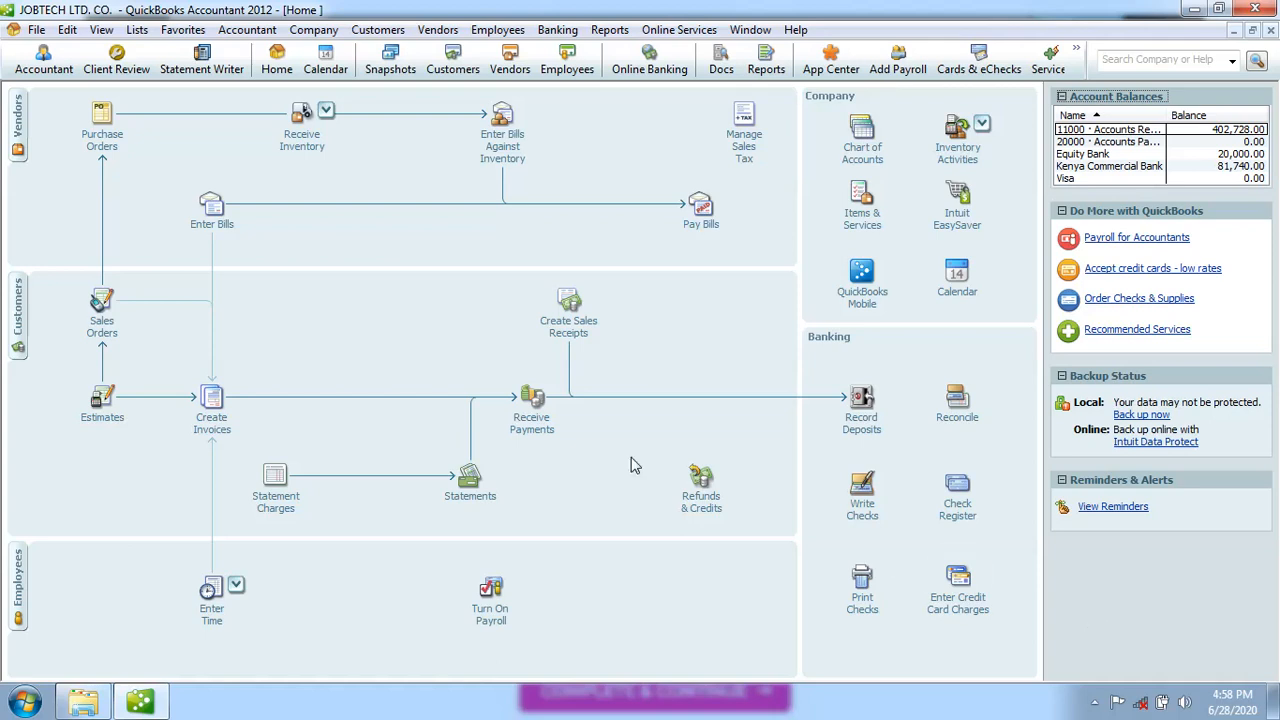
left_click(858, 414)
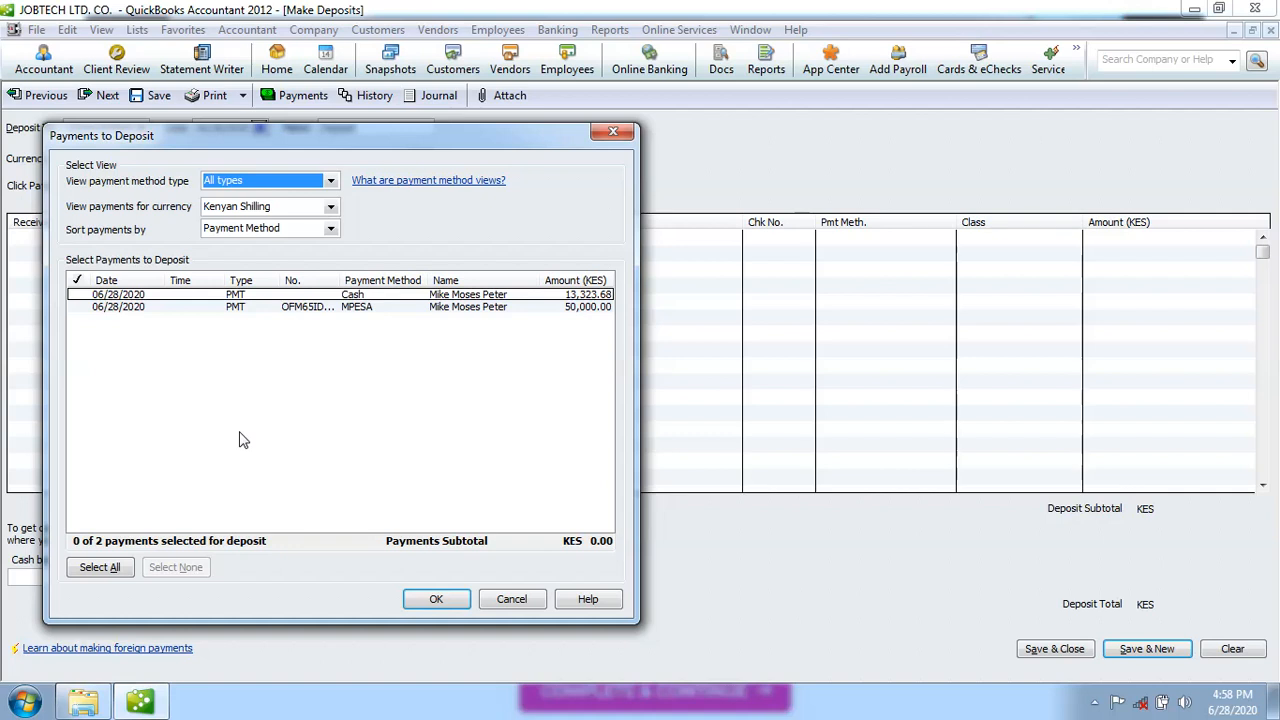
left_click(615, 133)
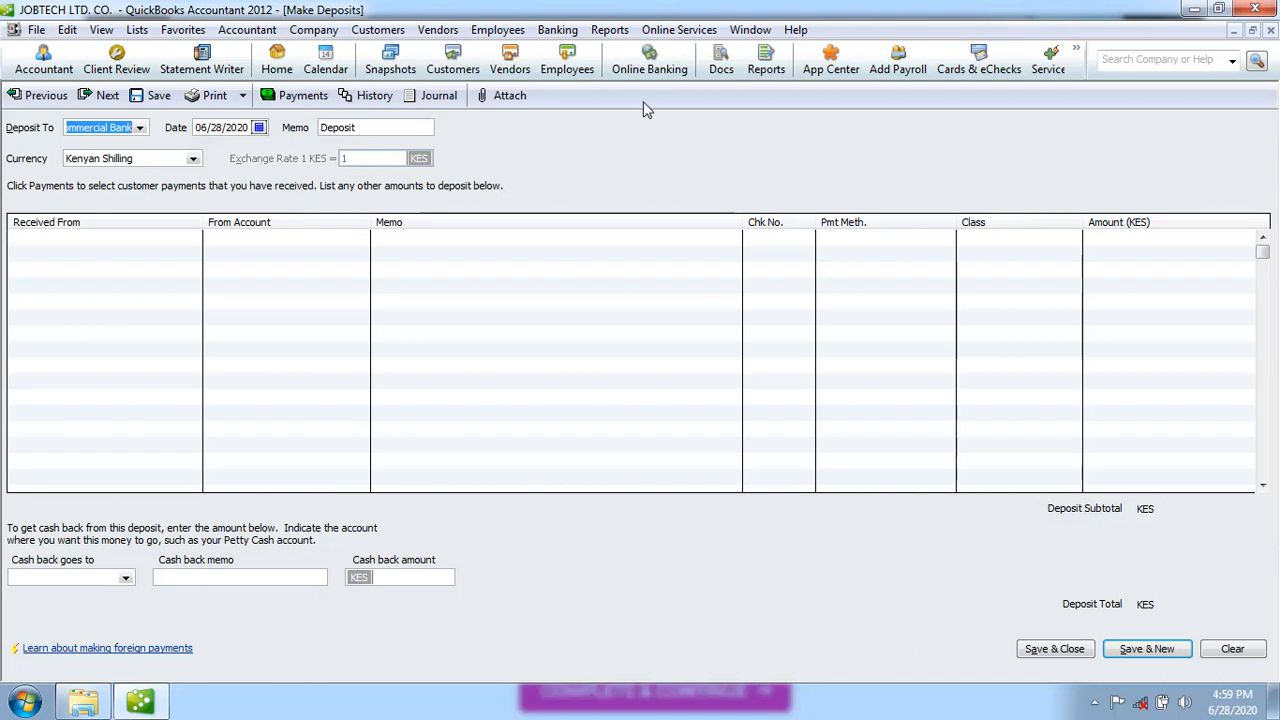
left_click(1270, 31)
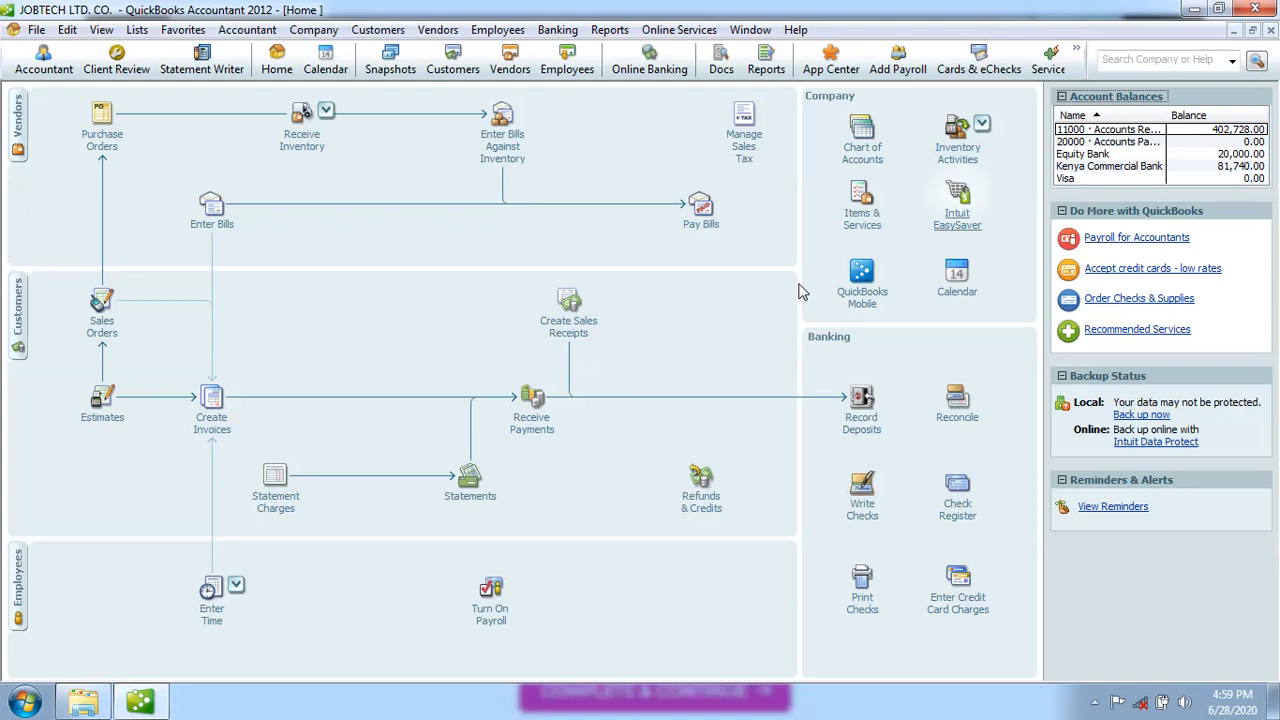
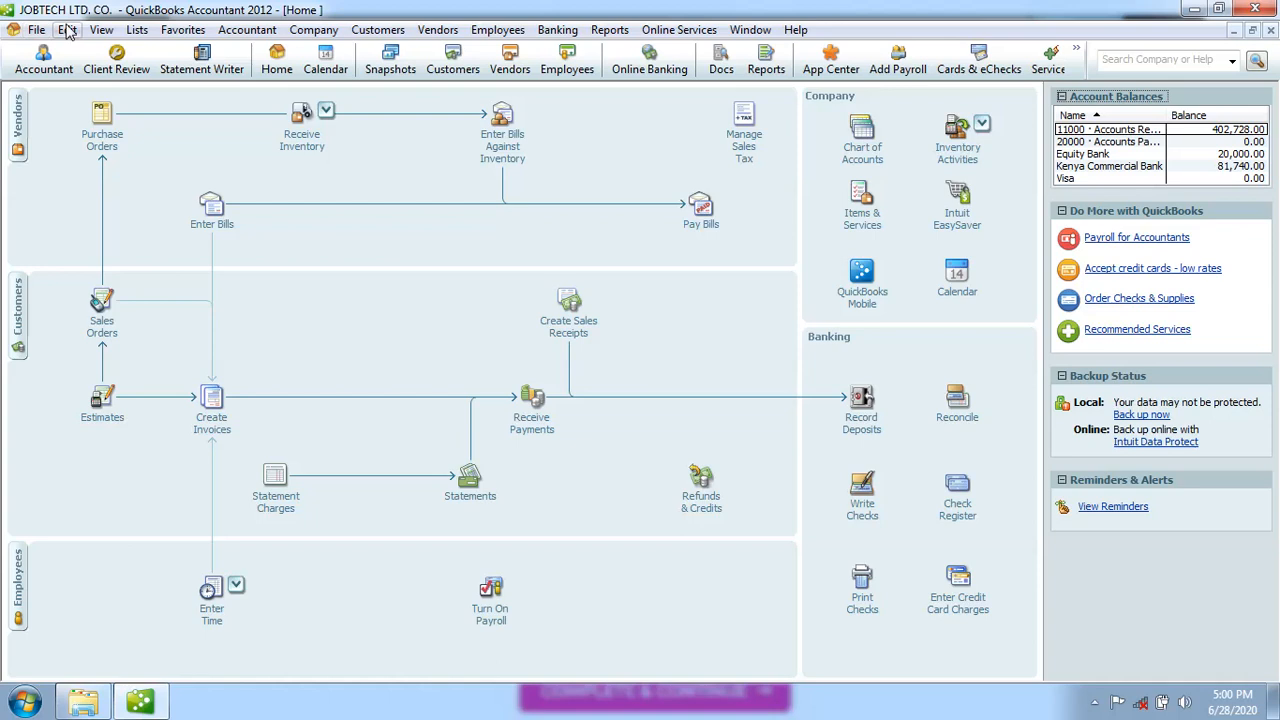
Step: Enable Use Undeposited Funds as a default deposit to account in the company preferences for Payments
left_click(67, 30)
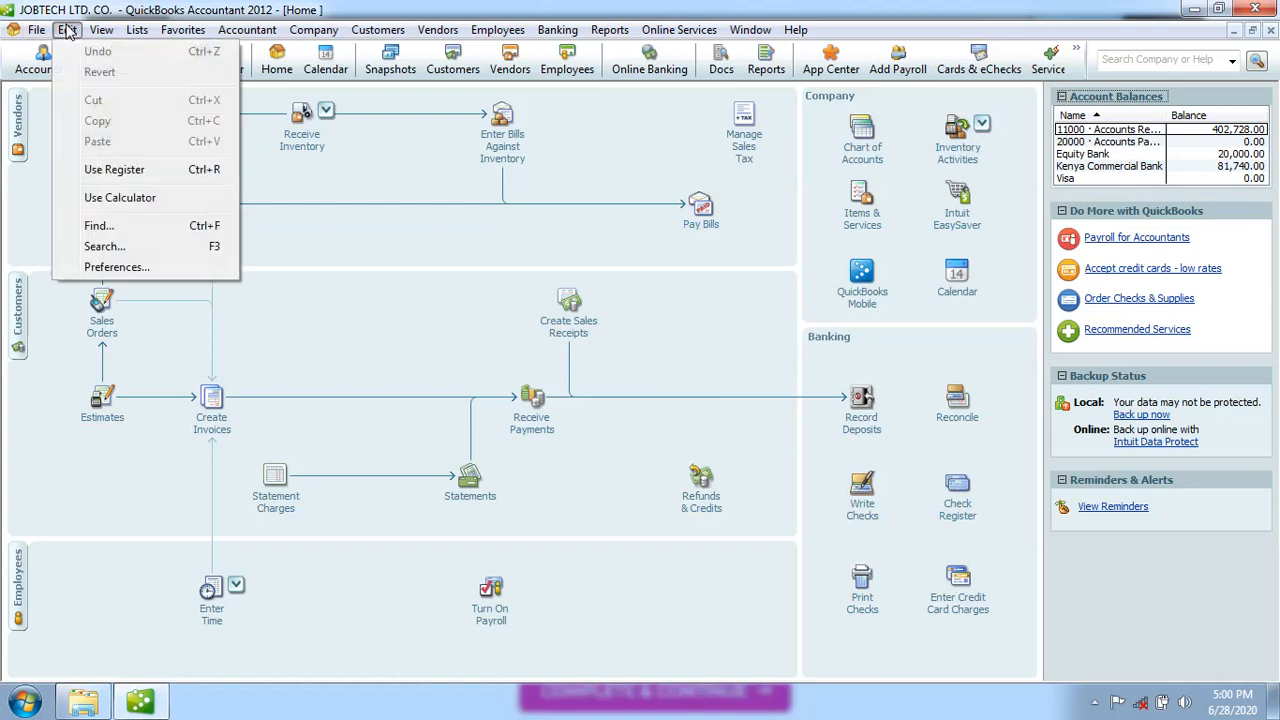
left_click(127, 268)
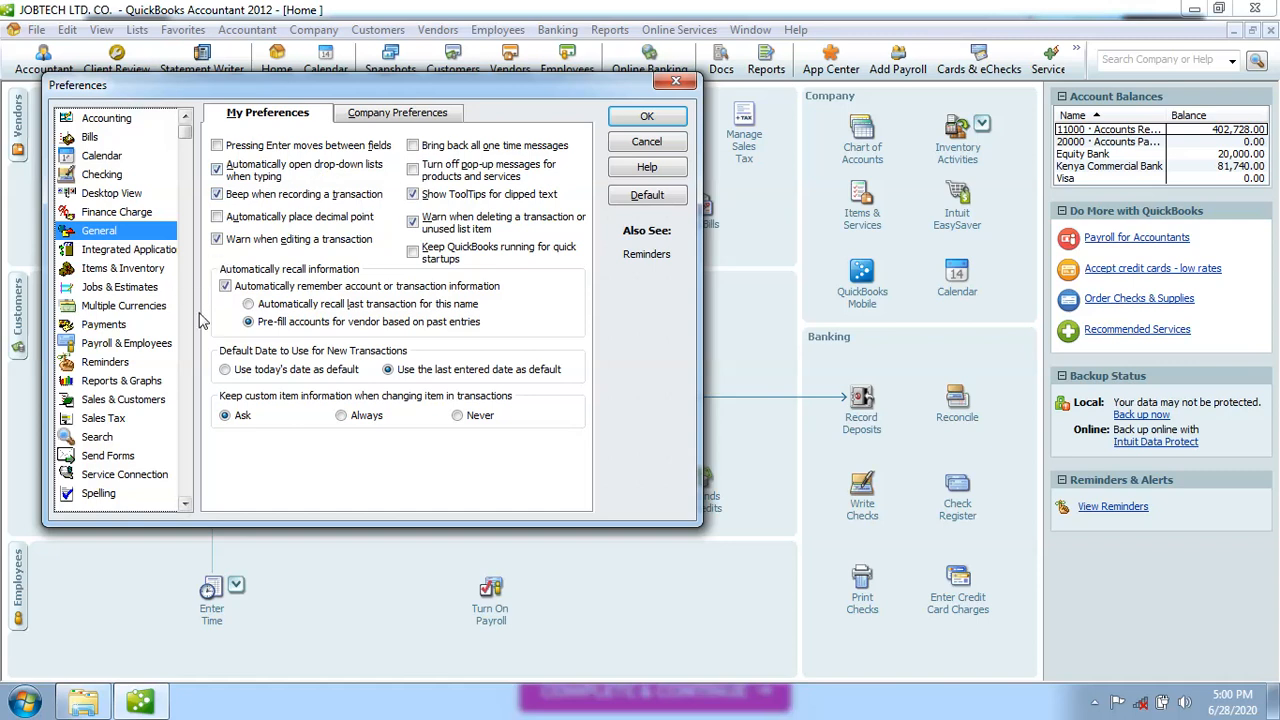
left_click(121, 327)
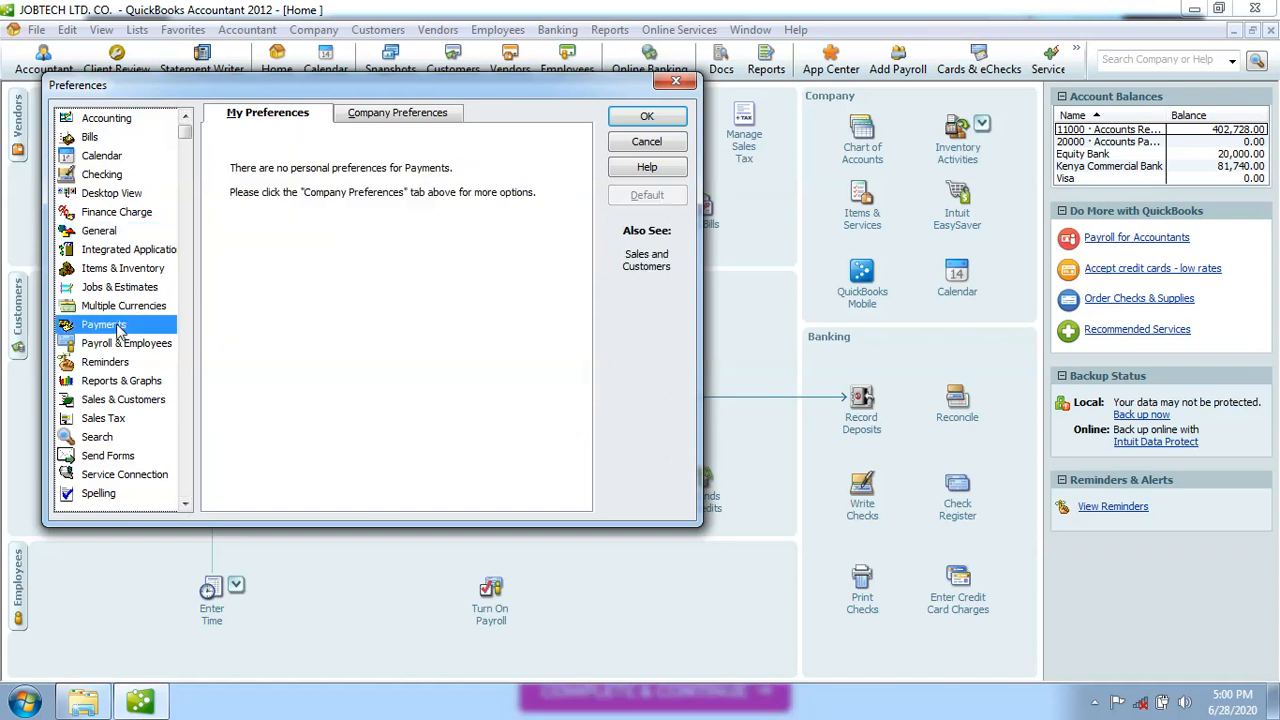
left_click(380, 116)
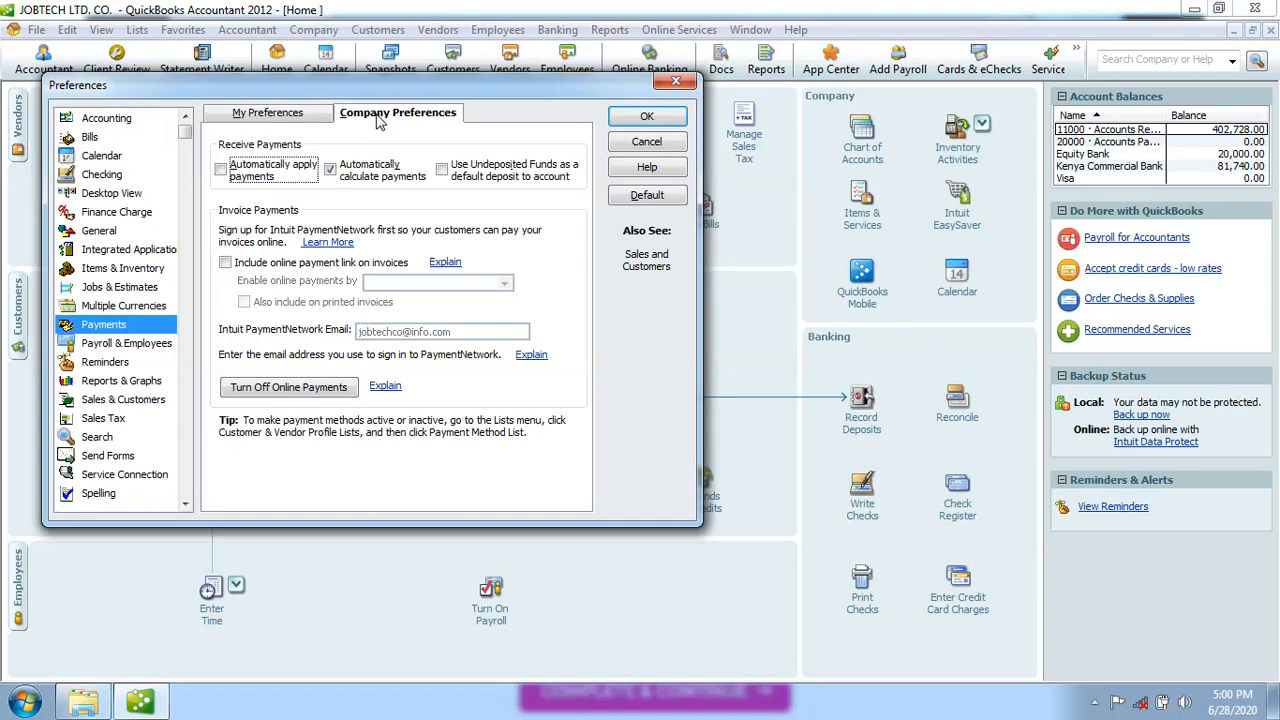
left_click(442, 170)
left_click(646, 118)
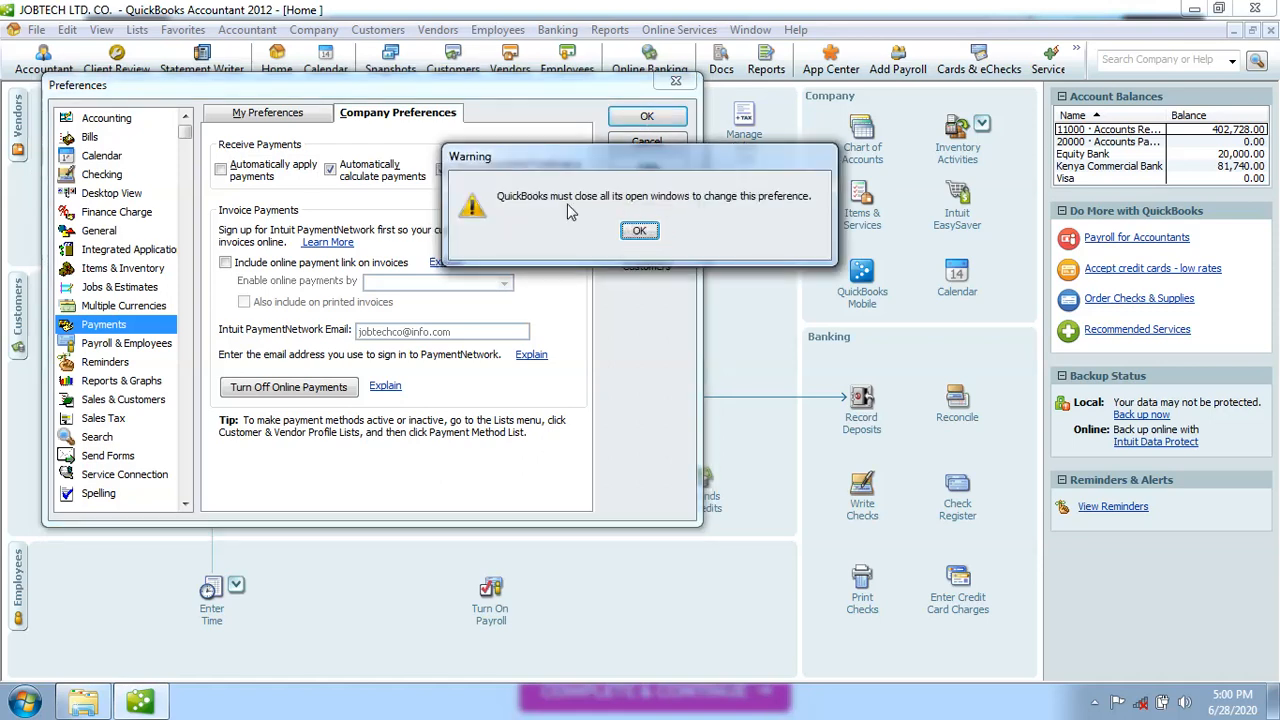
left_click(640, 232)
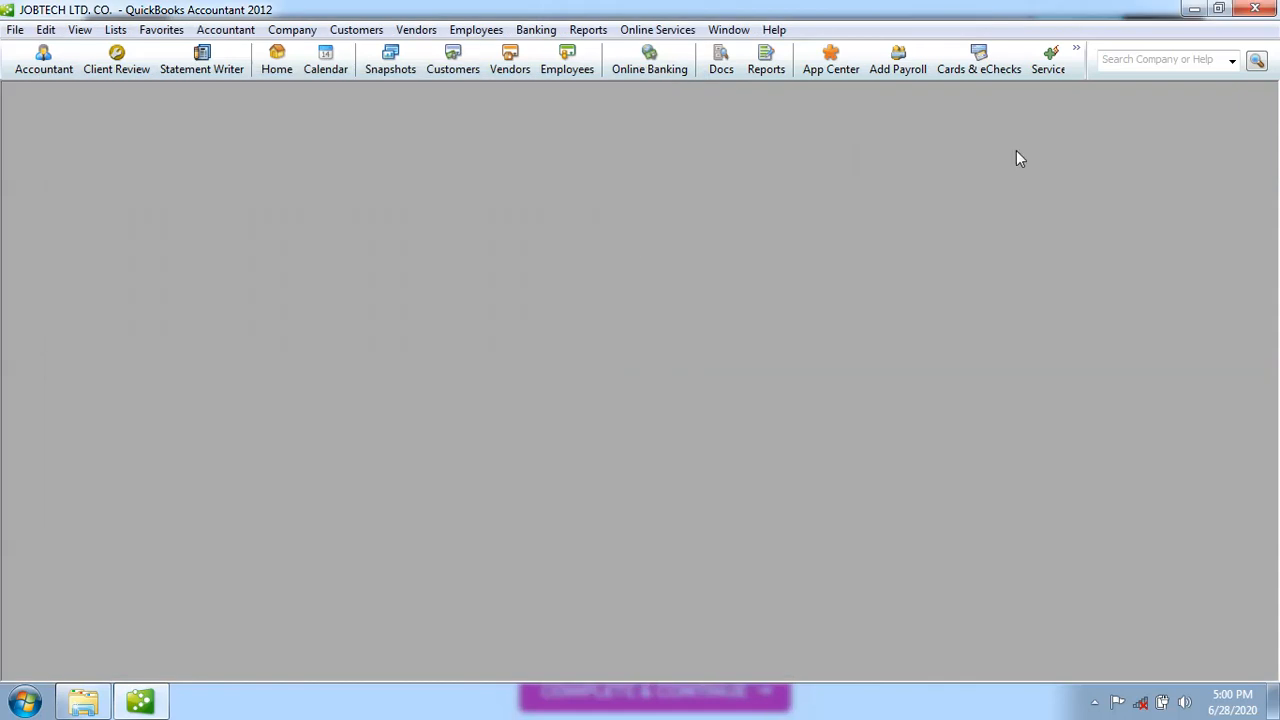
Step: Exit the accounting program and close the Module 1 & 2 folder window
left_click(1257, 10)
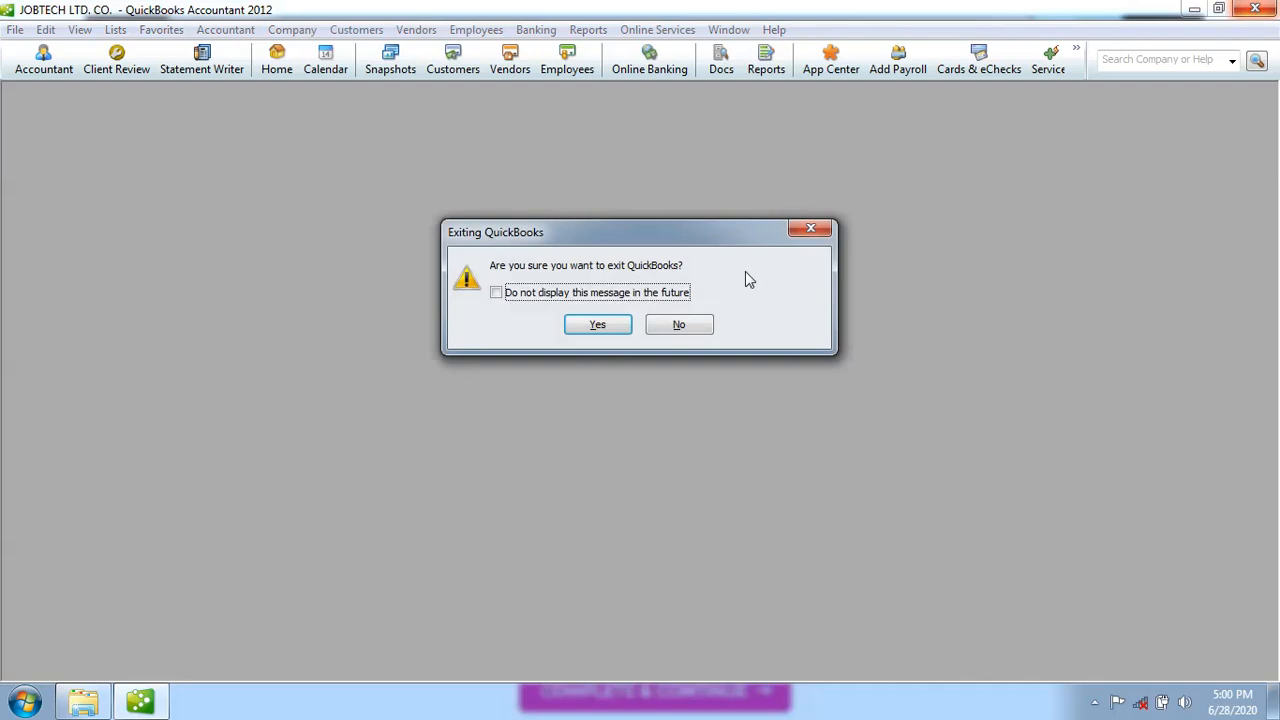
left_click(617, 334)
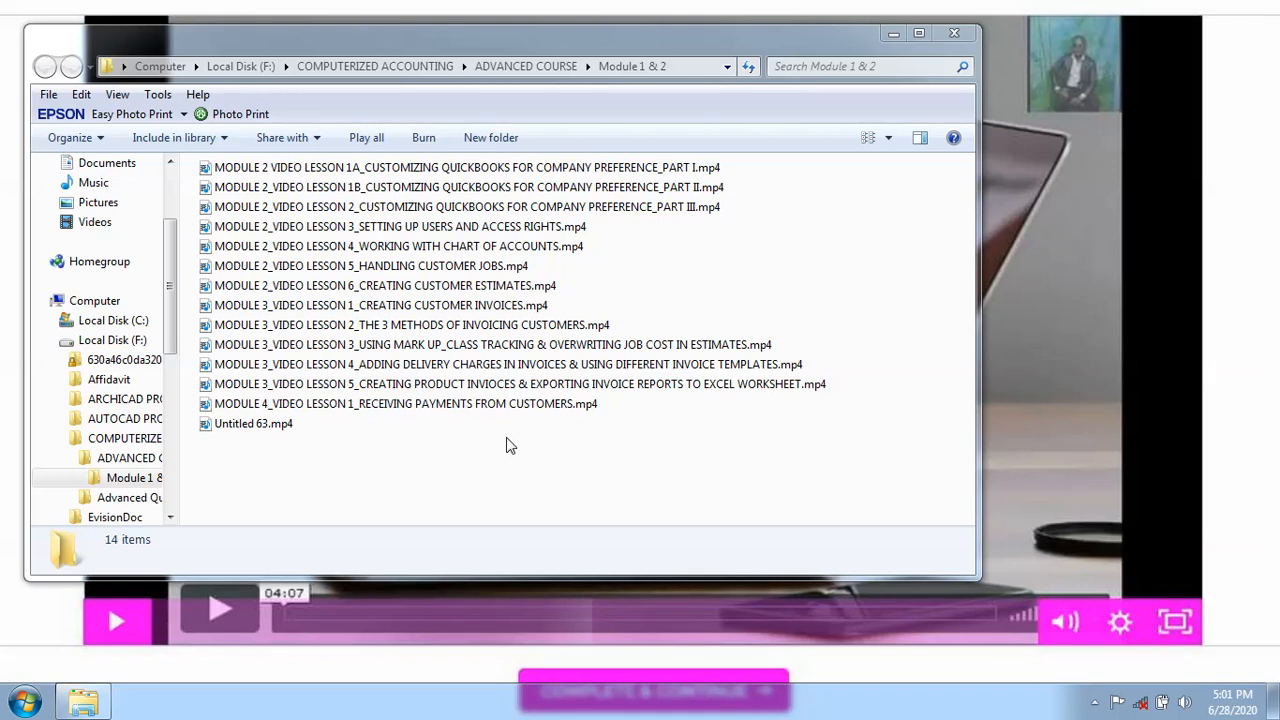
left_click(954, 33)
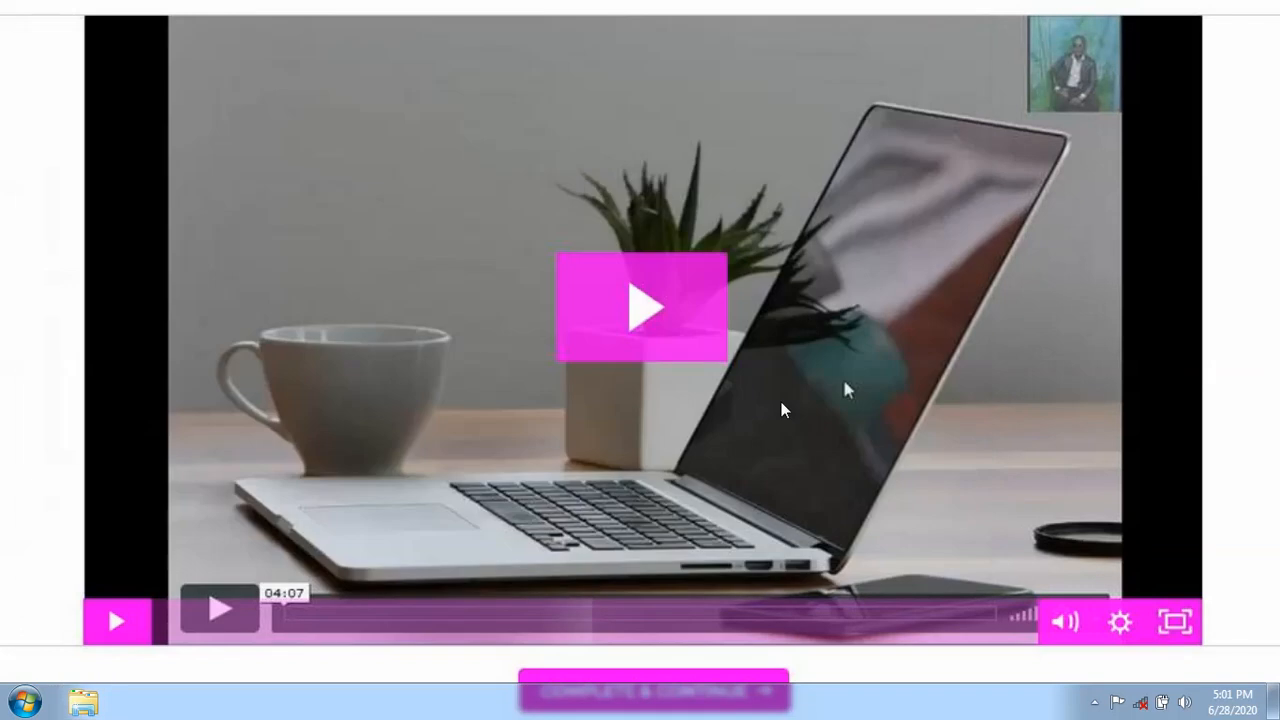